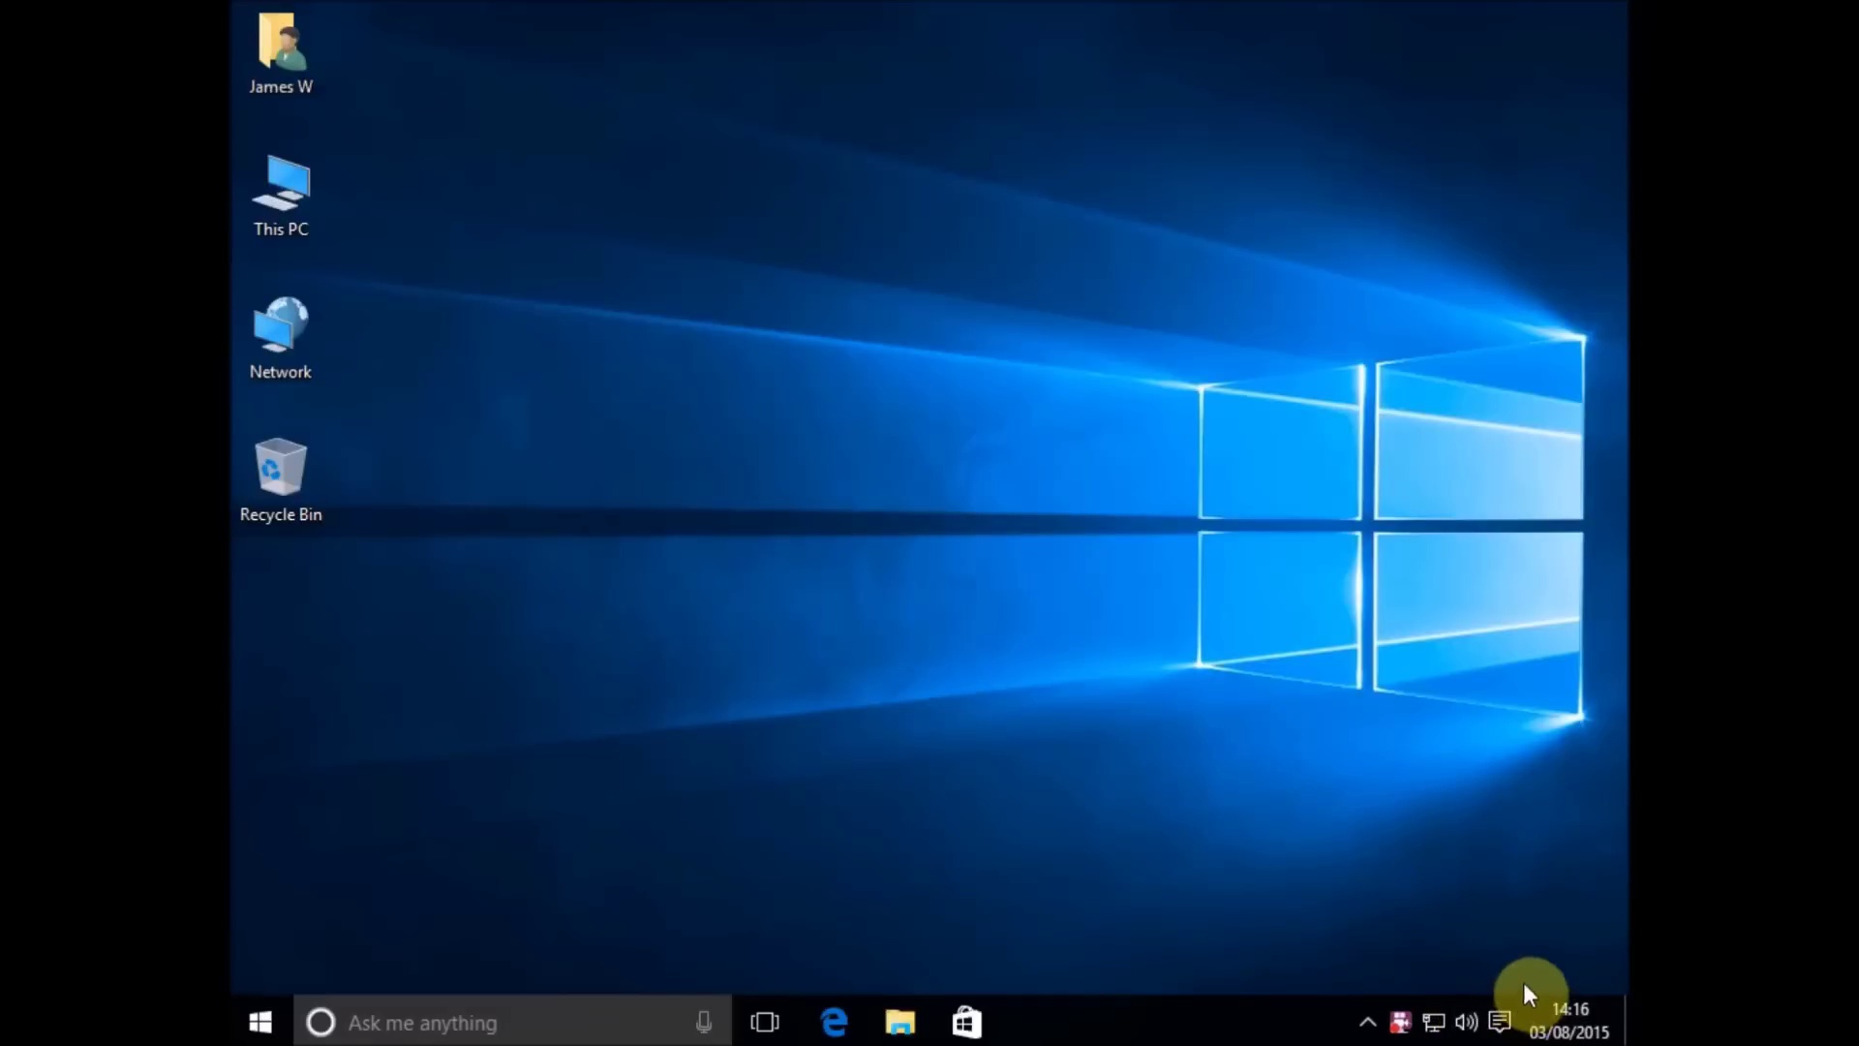
# Step: Raise the Speakers volume from 67 to 100, toggling mute on and back off
pyautogui.click(1469, 1027)
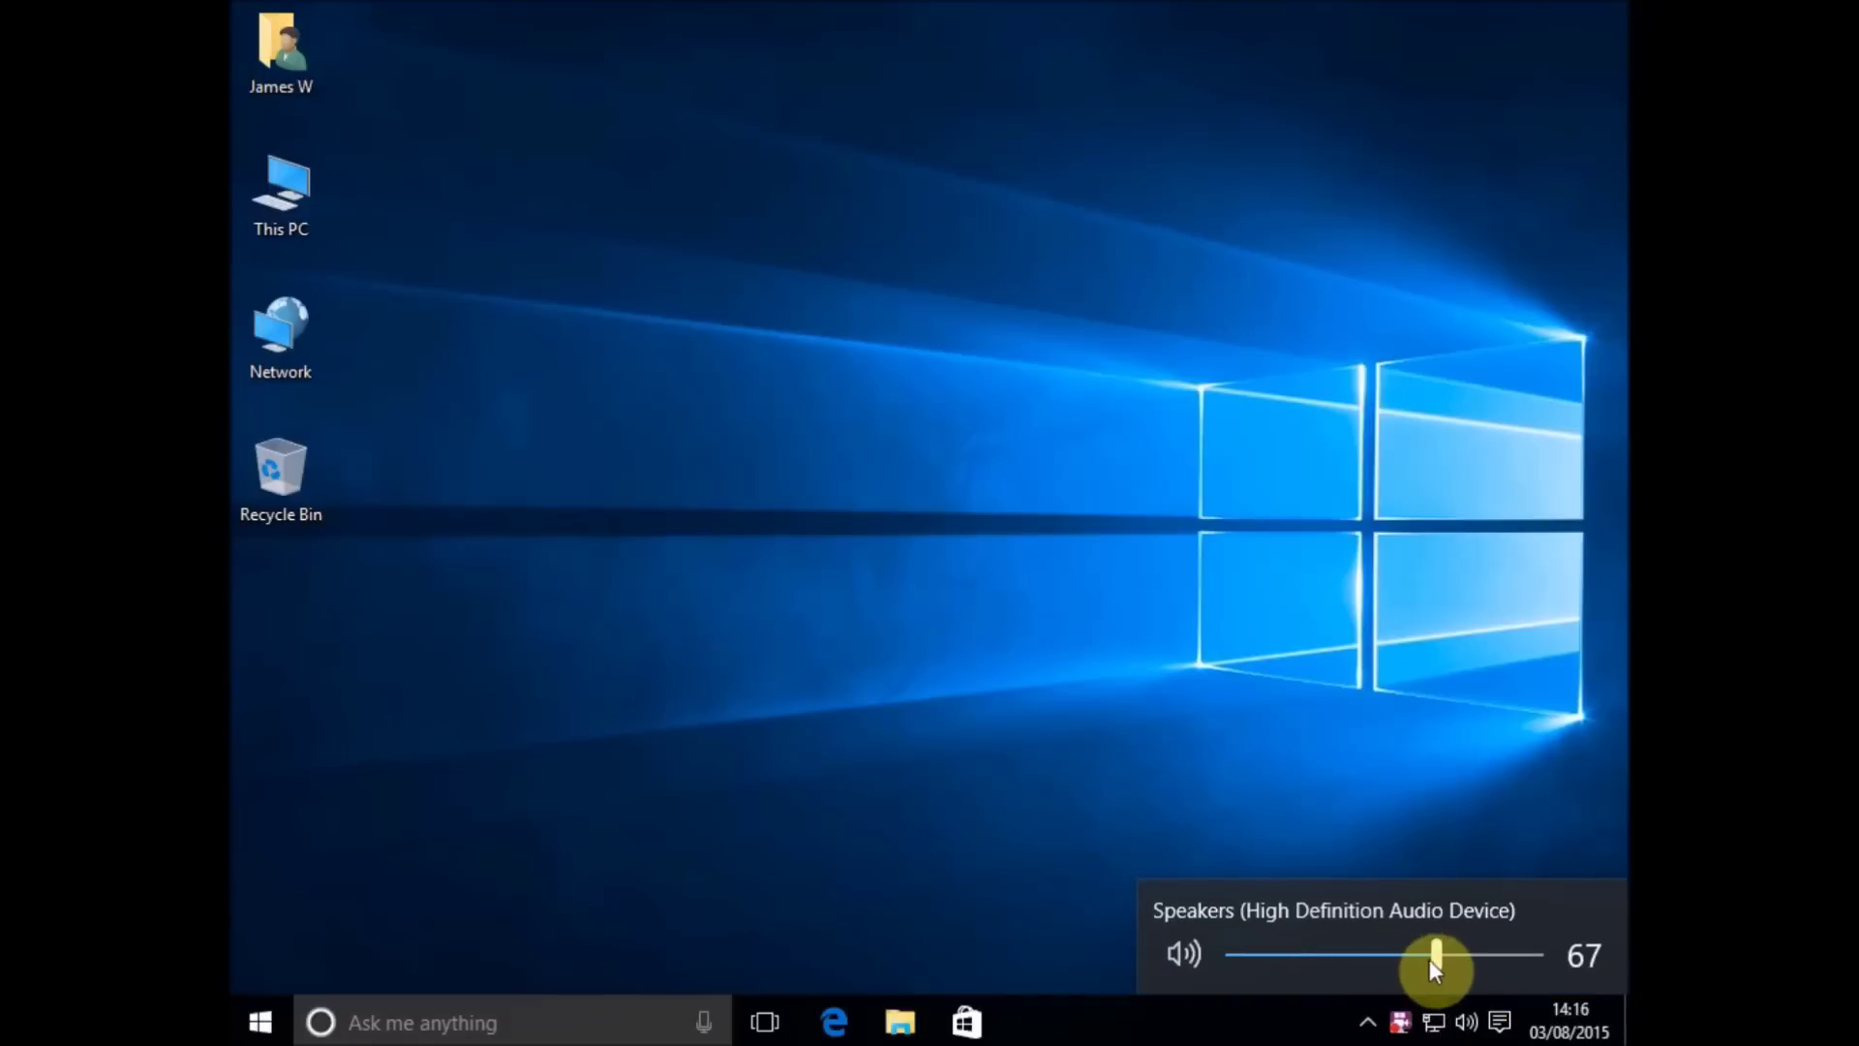
pyautogui.moveTo(1435, 963); pyautogui.dragTo(1528, 963)
pyautogui.click(1268, 969)
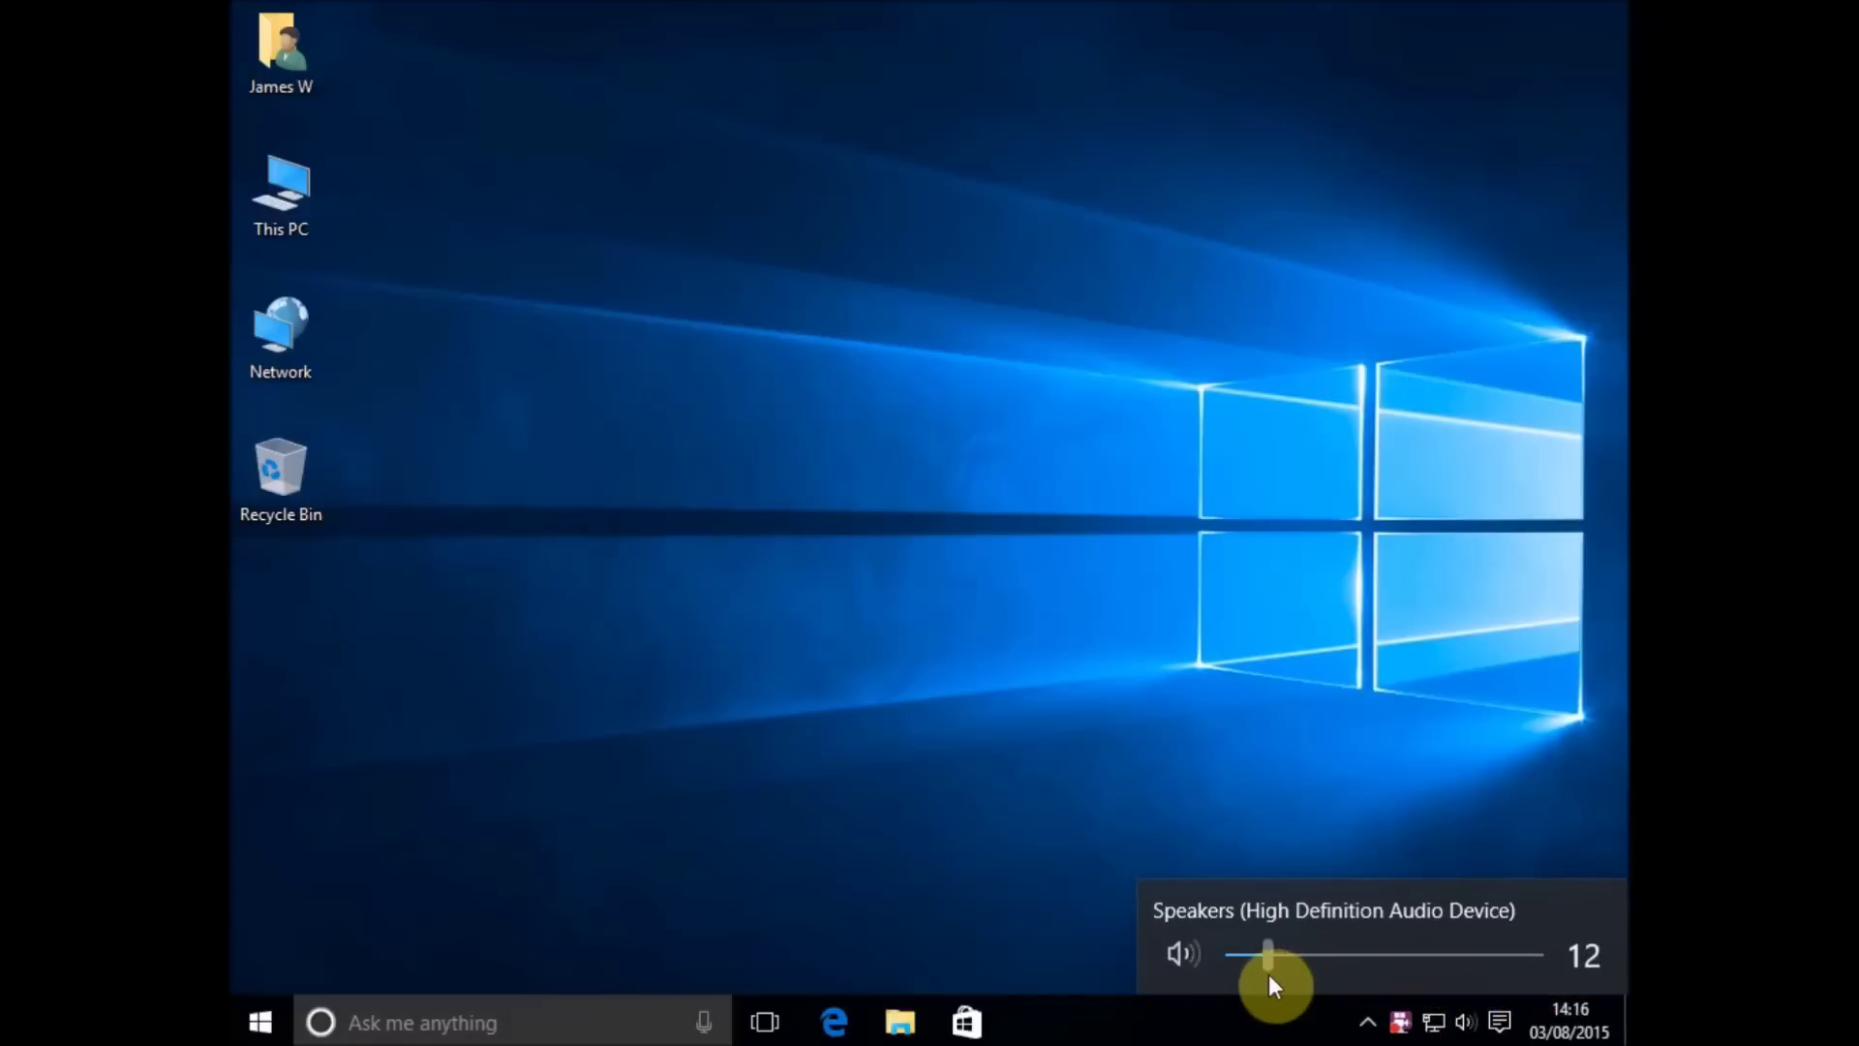
pyautogui.moveTo(1268, 968); pyautogui.dragTo(1539, 958)
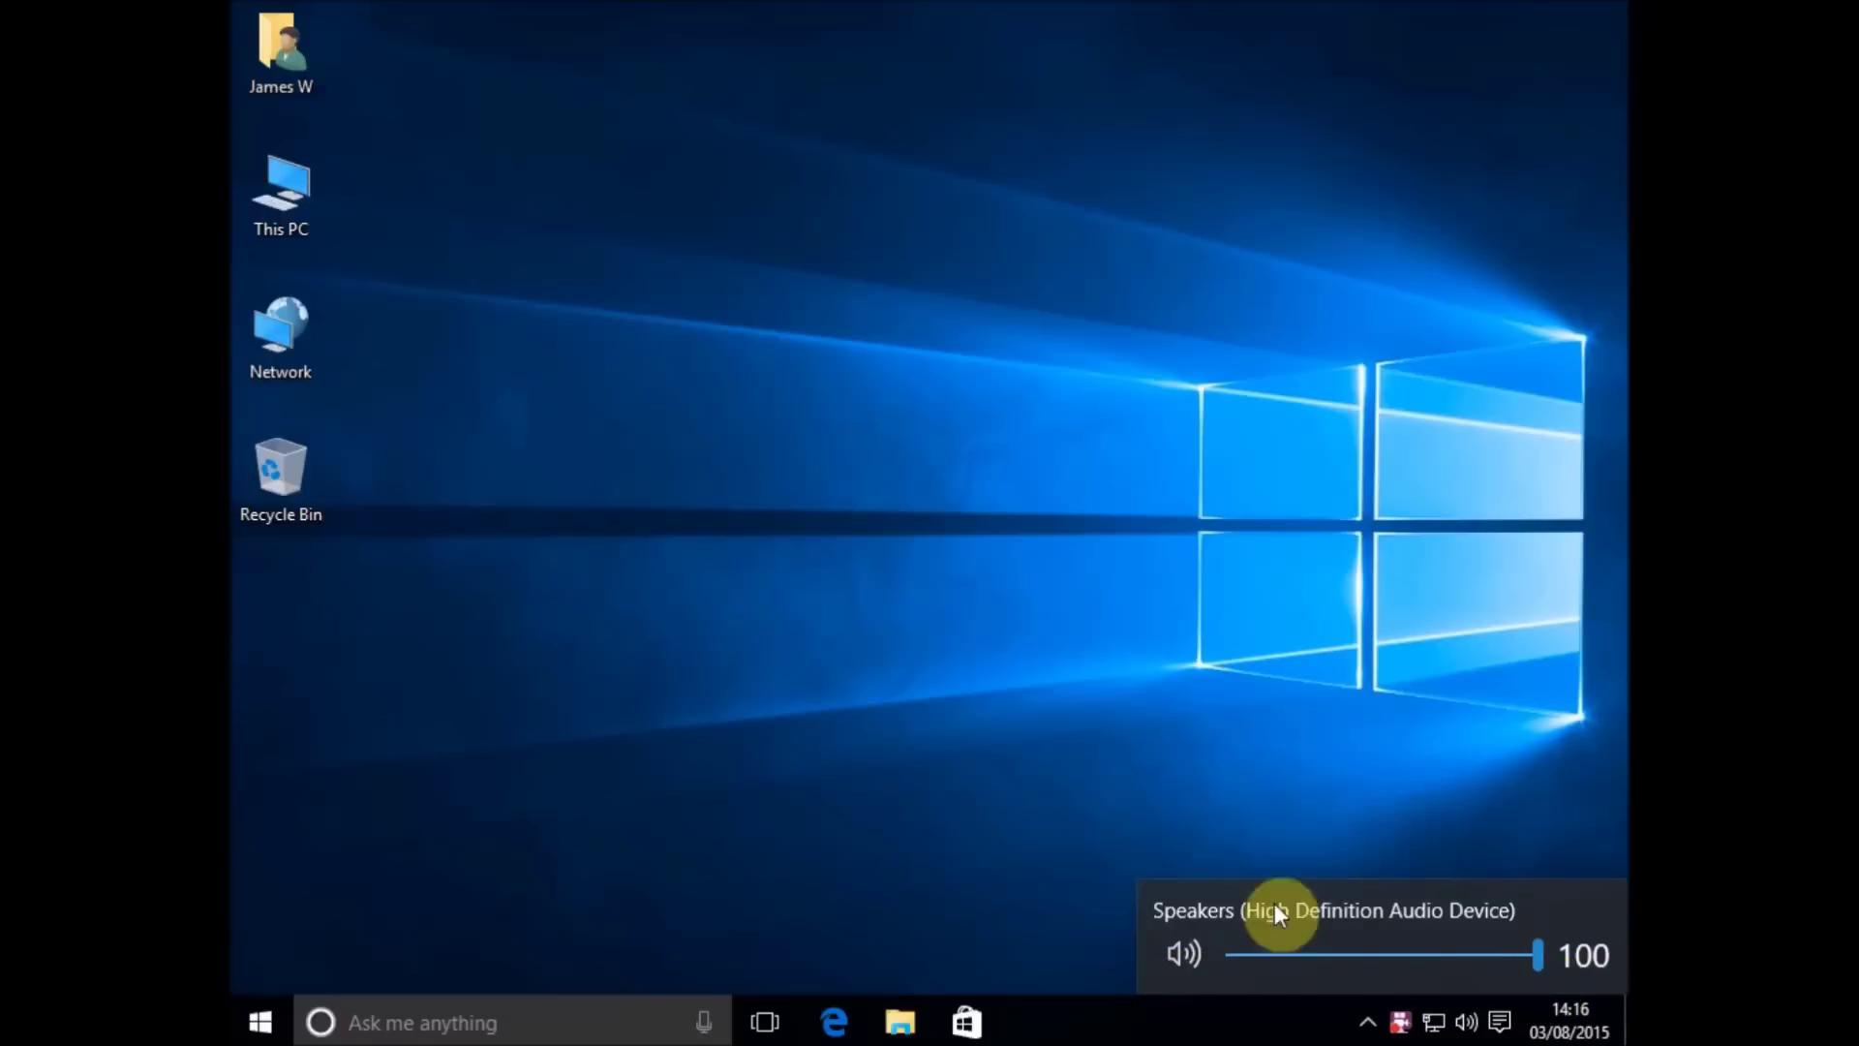
pyautogui.click(1175, 963)
pyautogui.click(1179, 964)
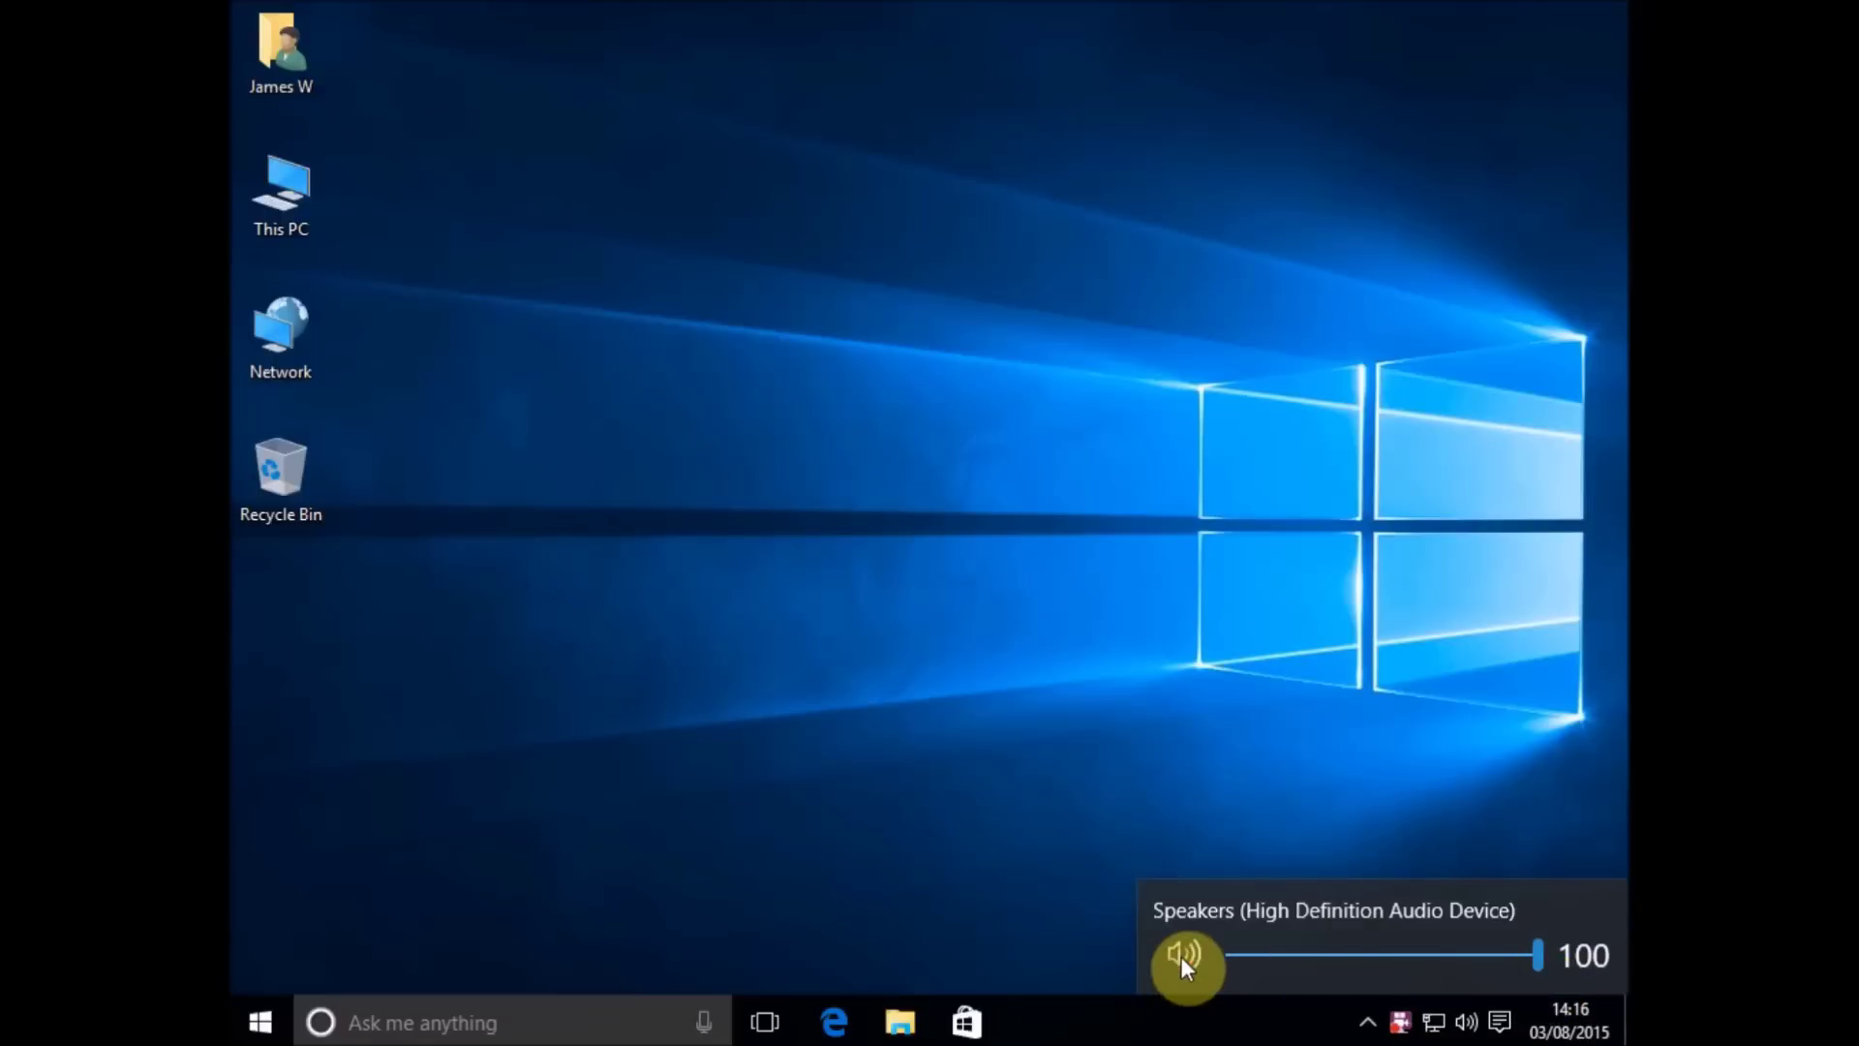
pyautogui.click(1431, 770)
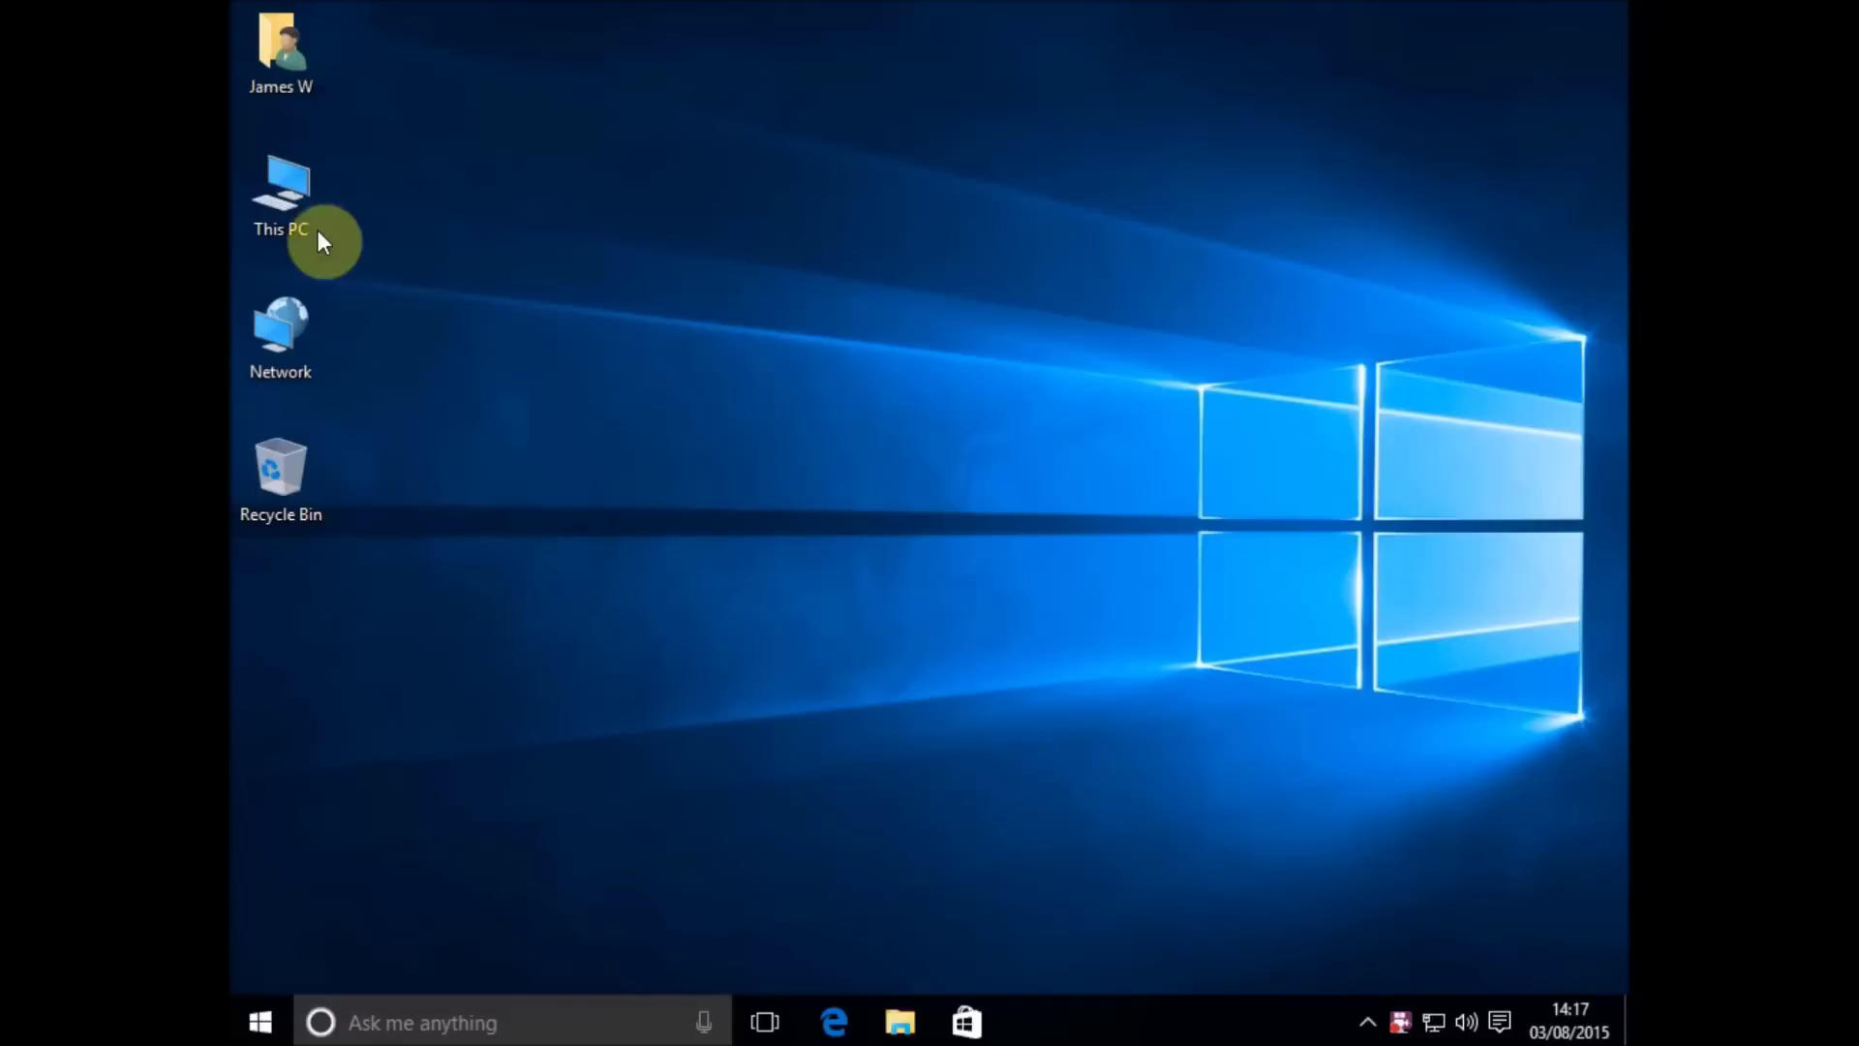
pyautogui.rightClick(287, 219)
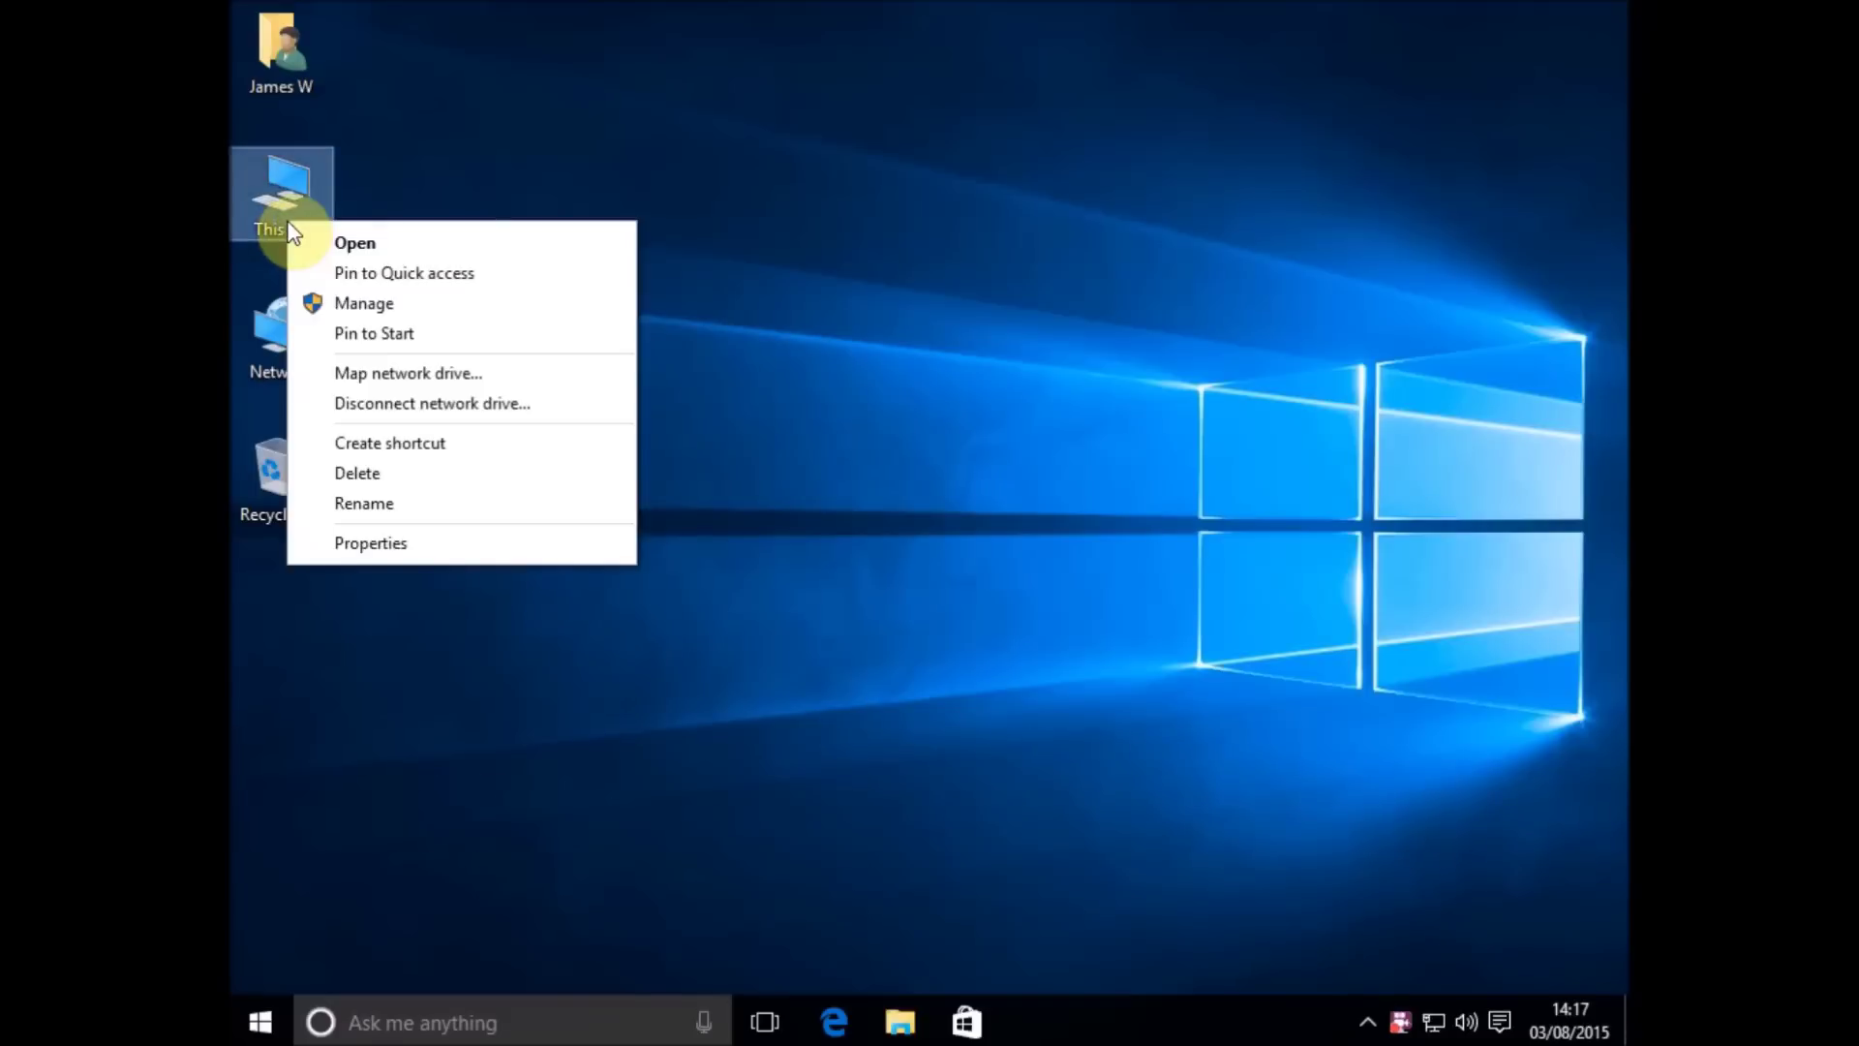
pyautogui.click(357, 548)
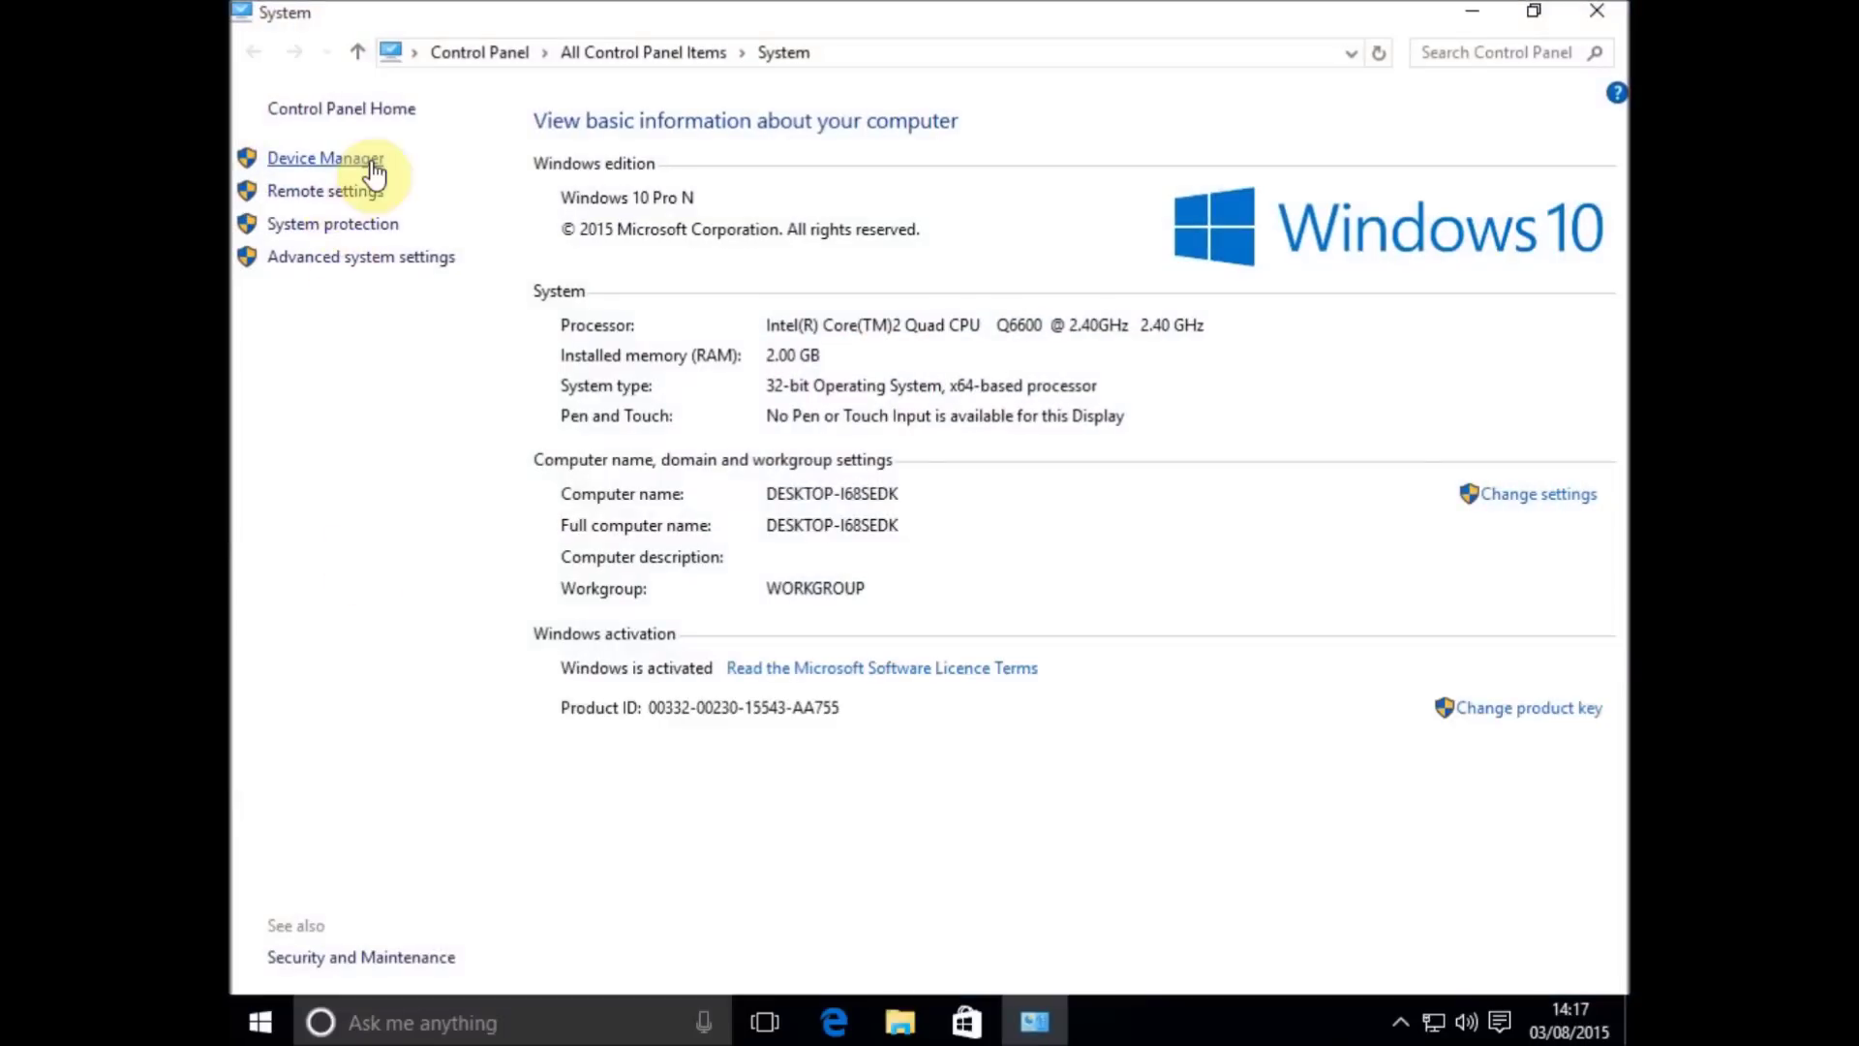
pyautogui.click(334, 161)
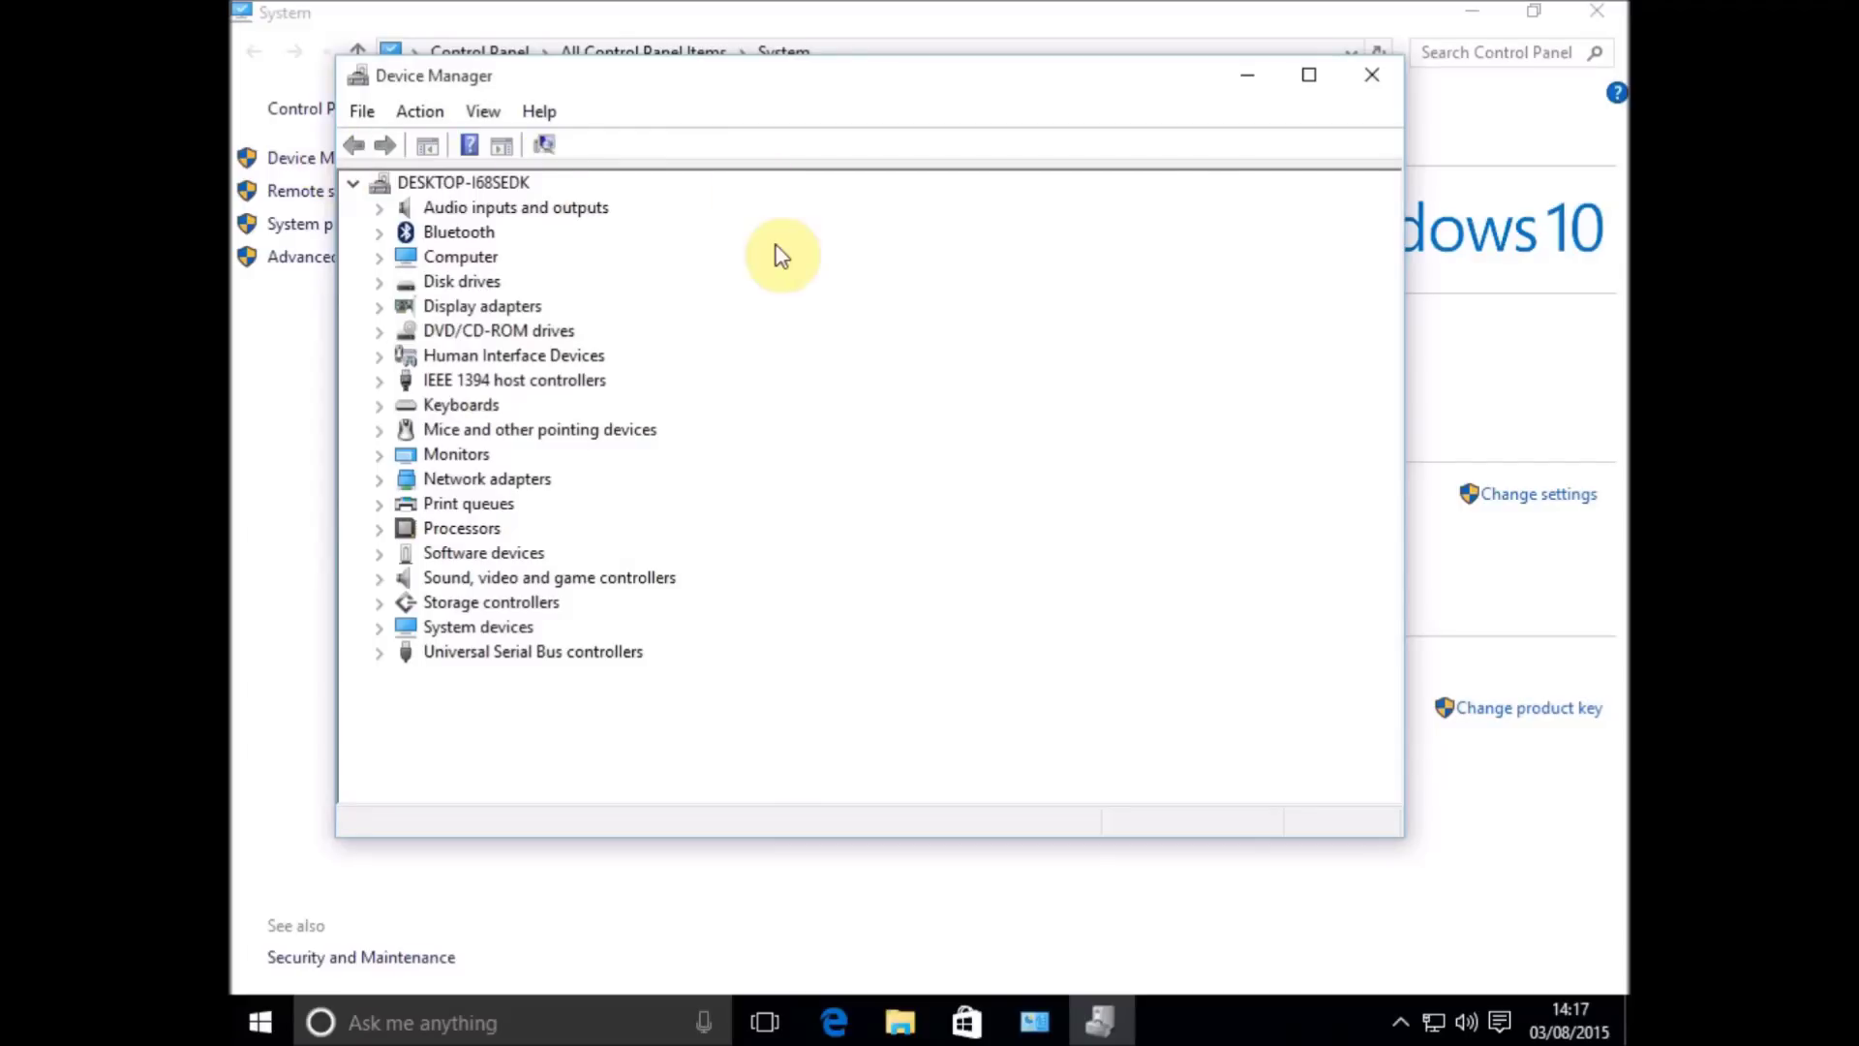
pyautogui.click(1372, 75)
pyautogui.click(1602, 14)
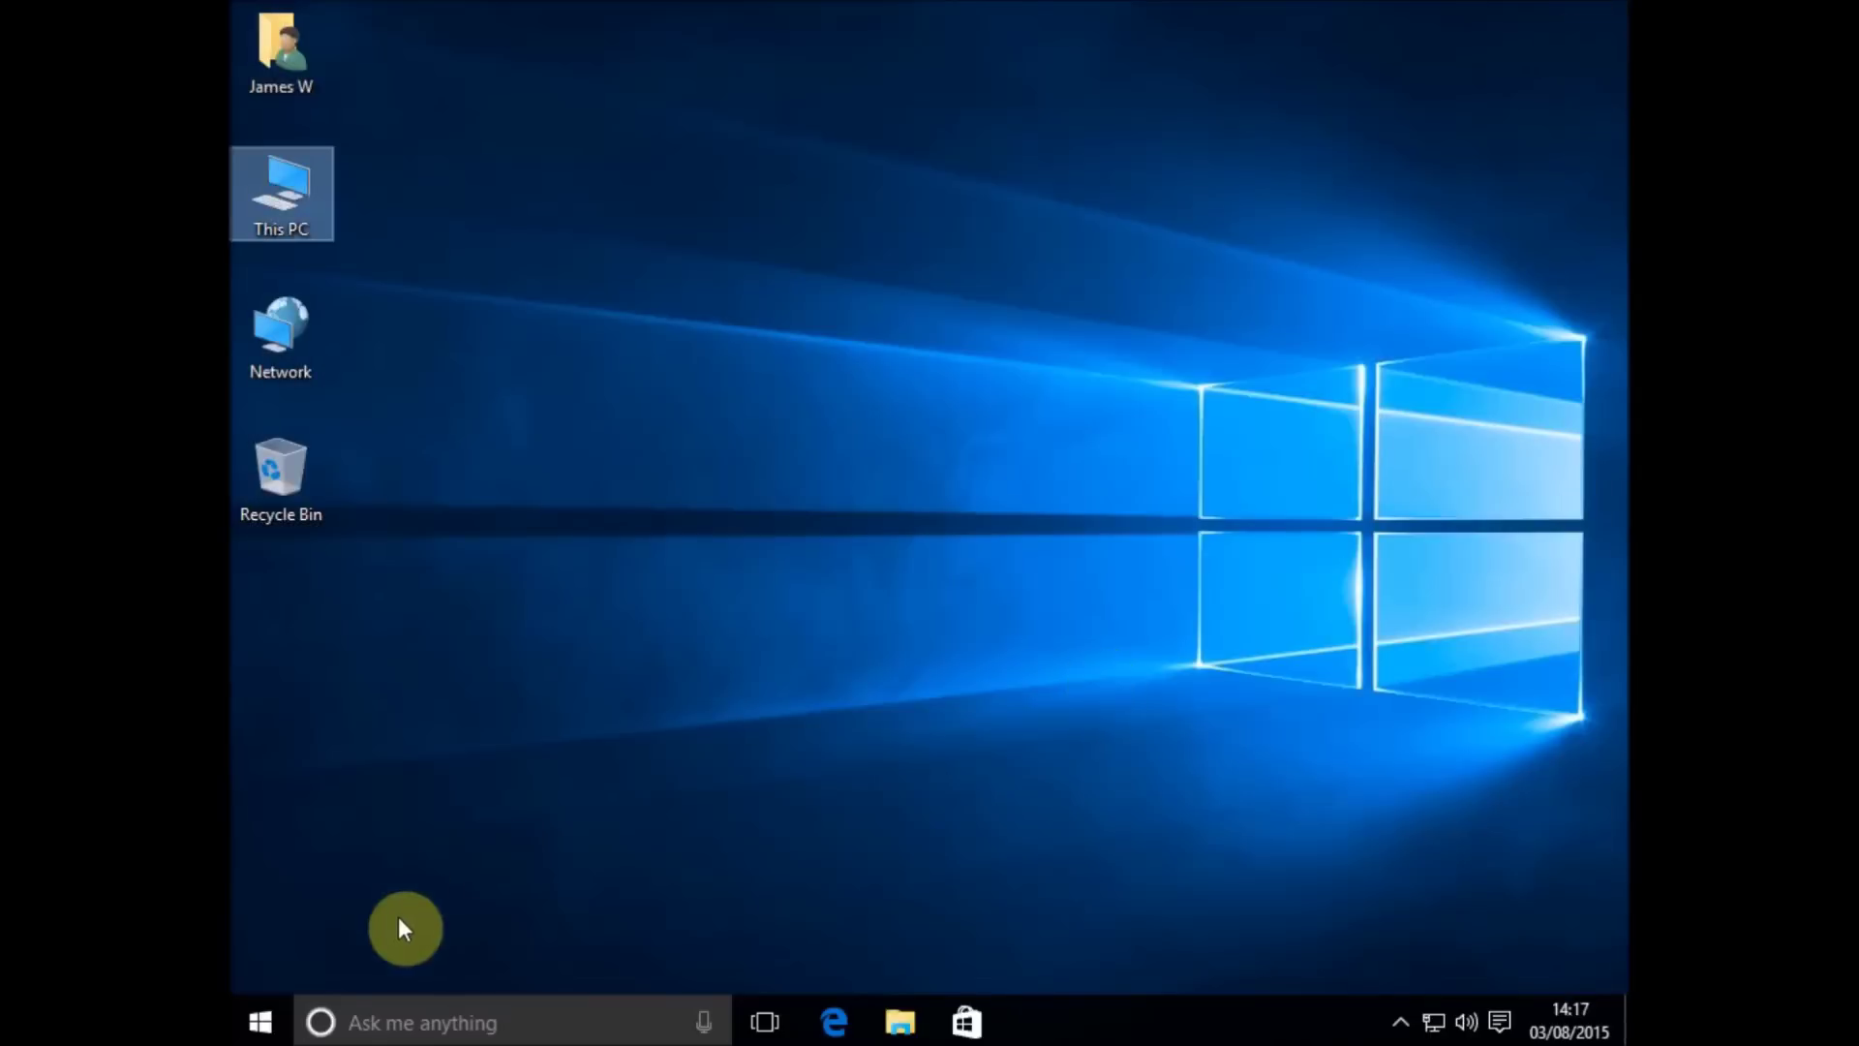
pyautogui.click(435, 1016)
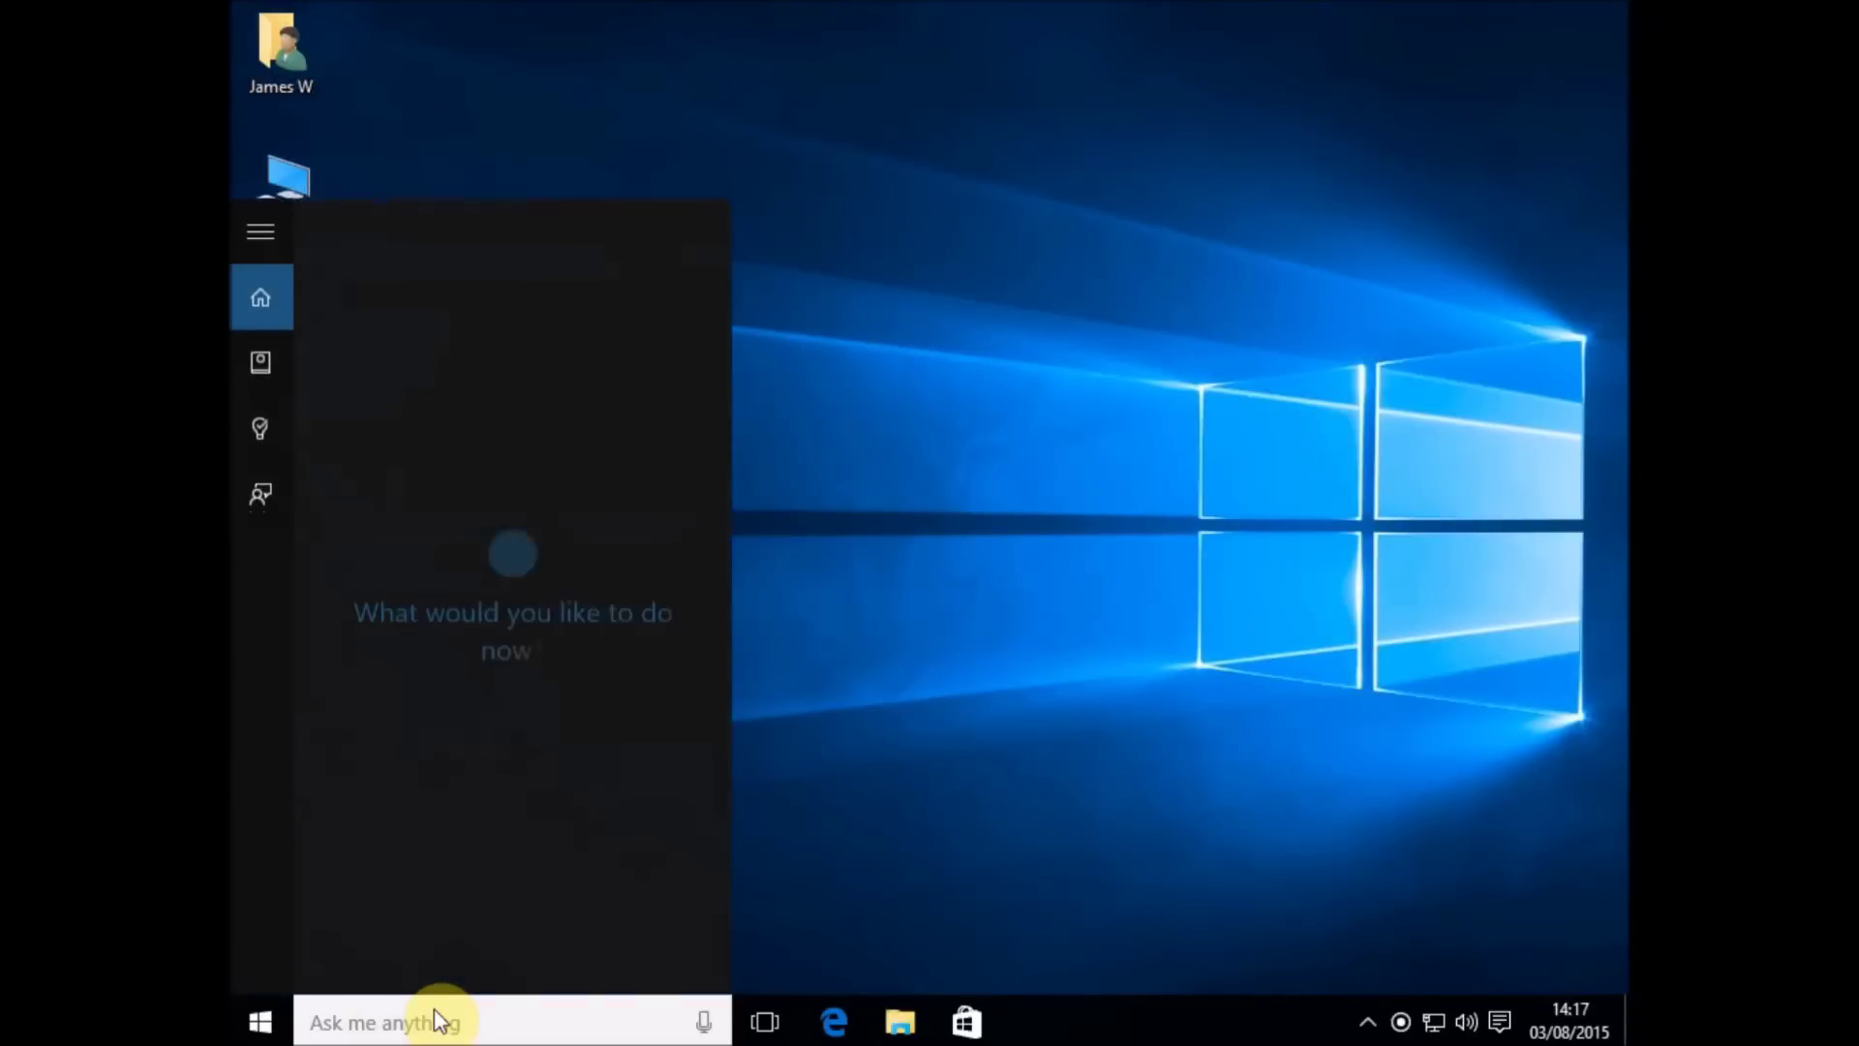
pyautogui.write('device ma')
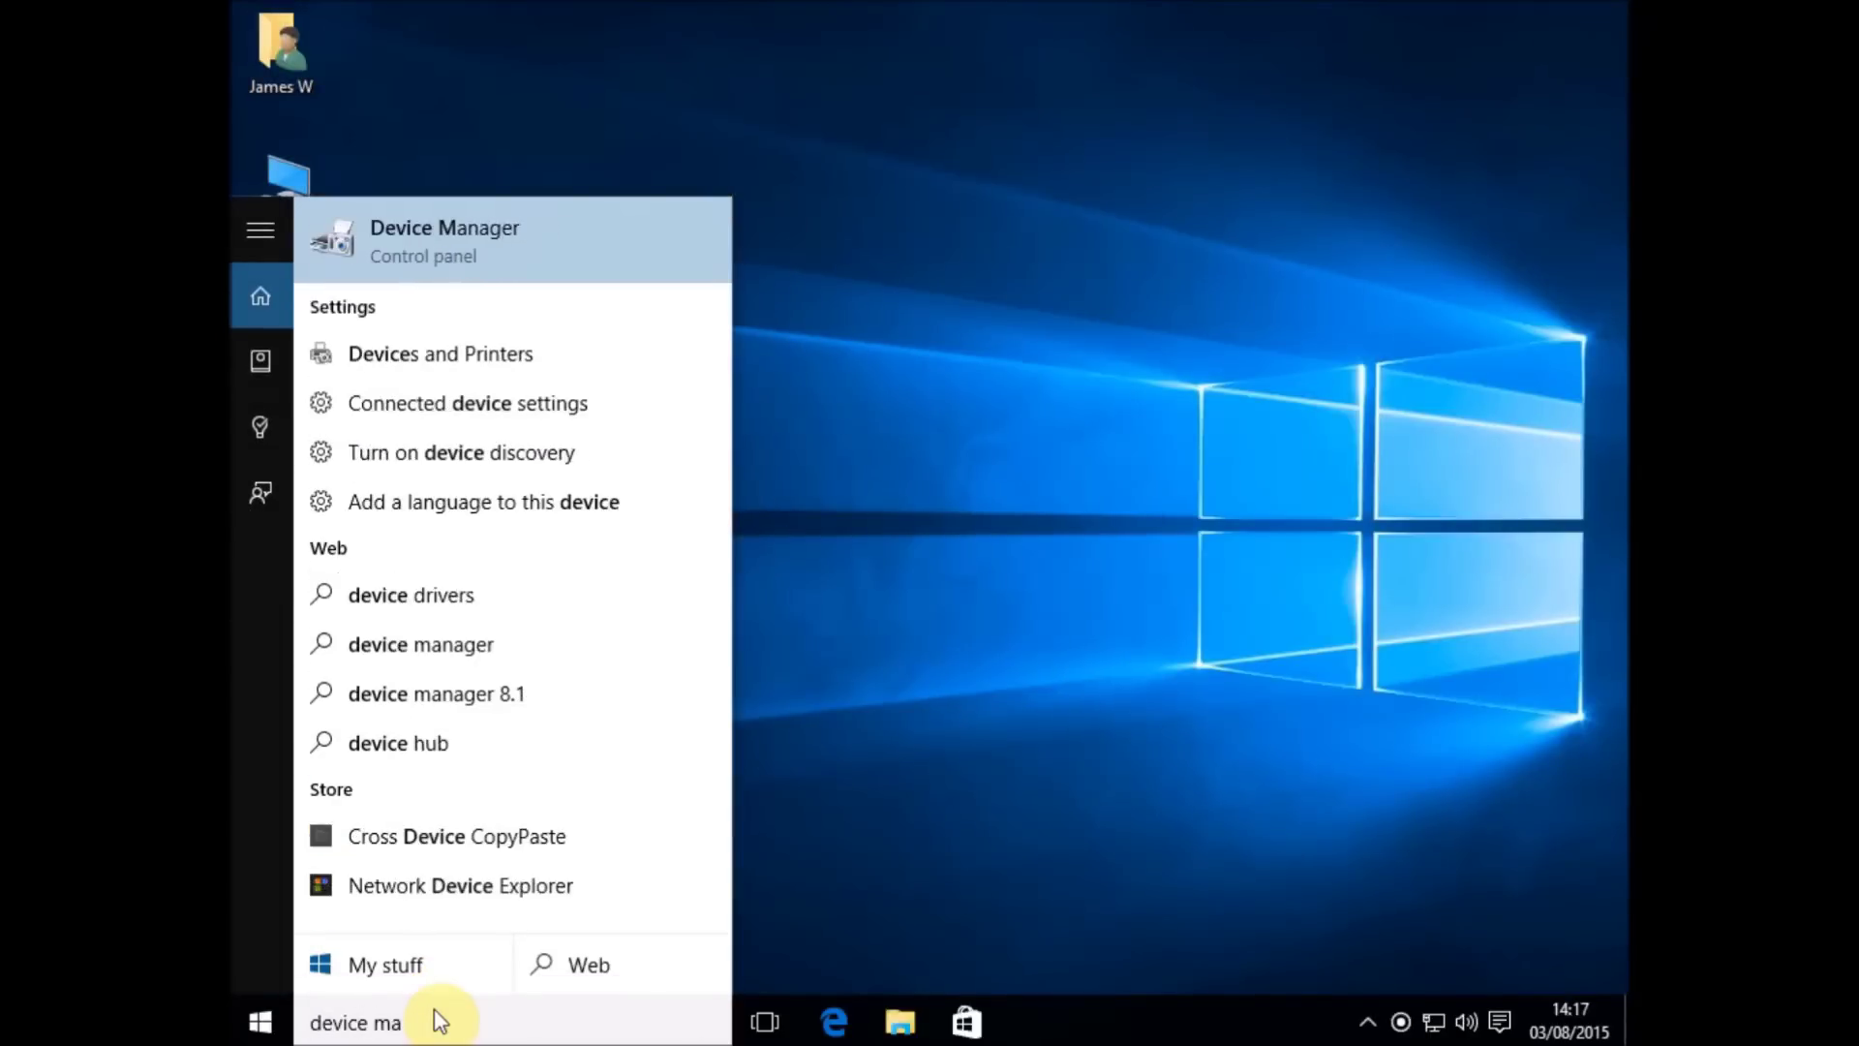
pyautogui.write('nager')
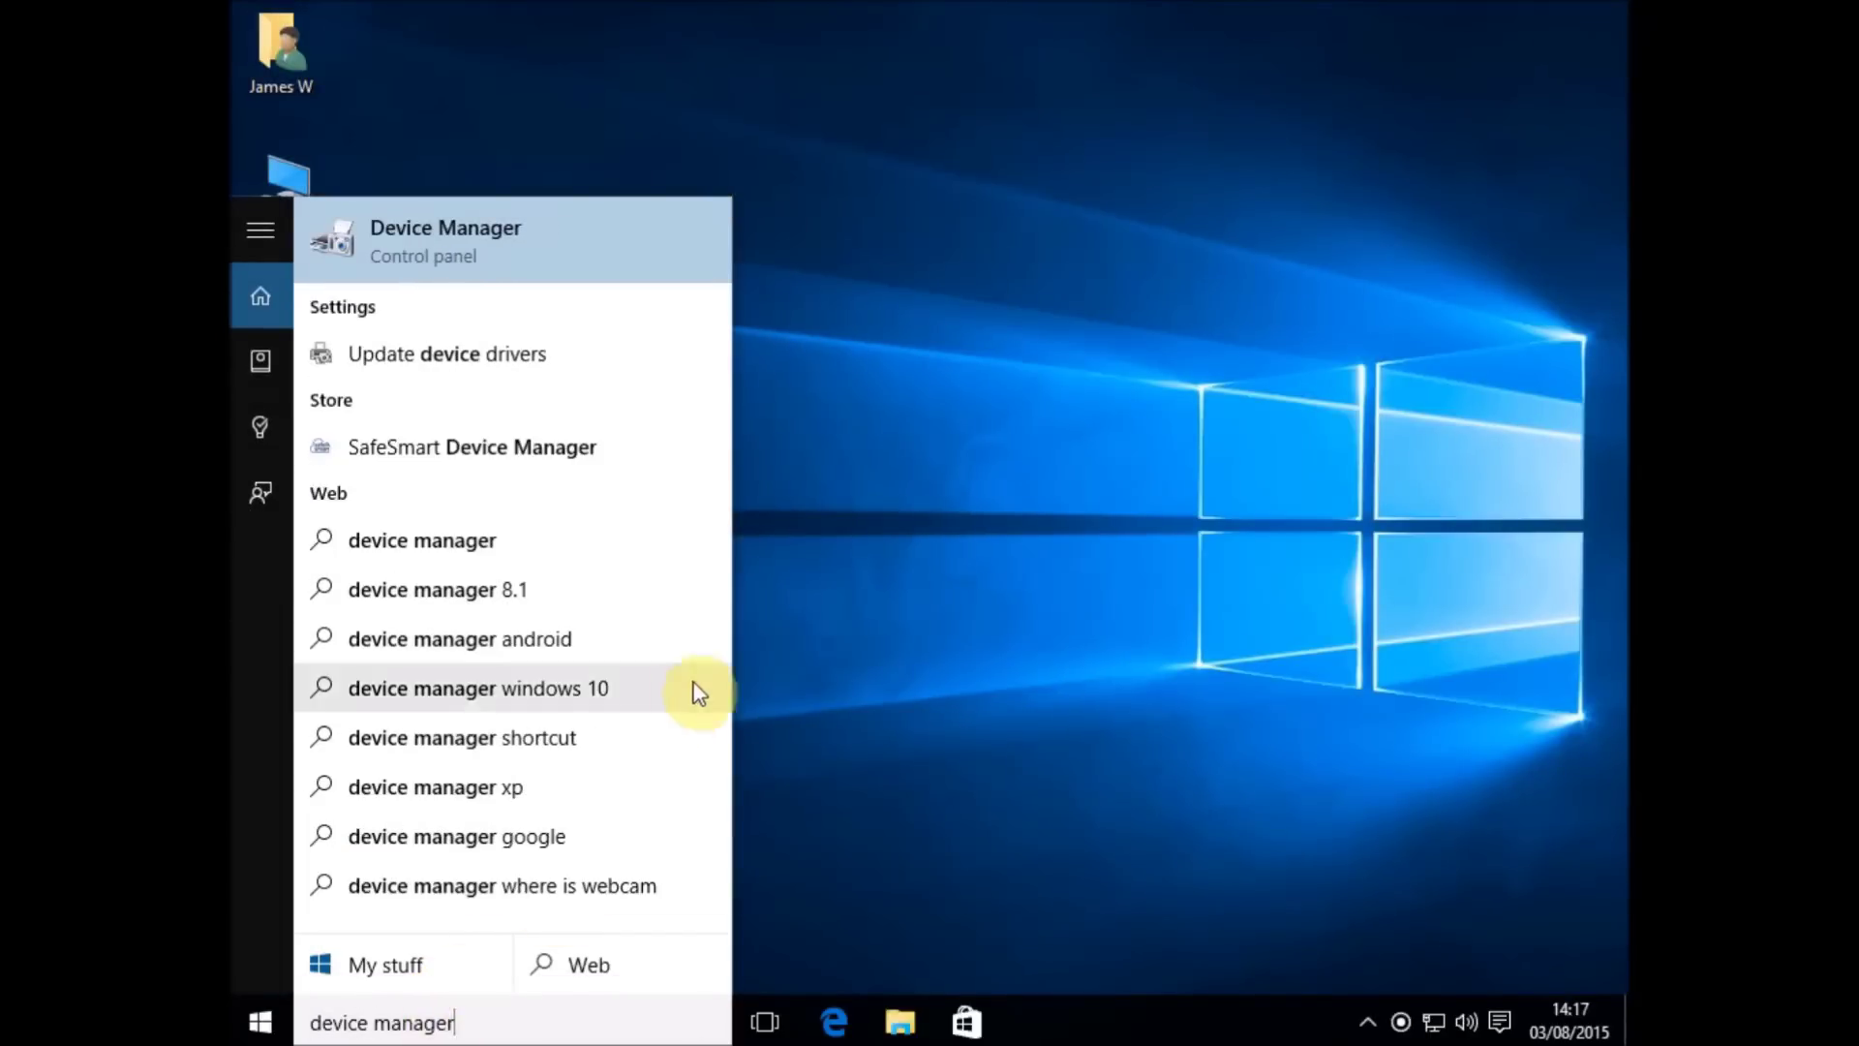
pyautogui.click(435, 359)
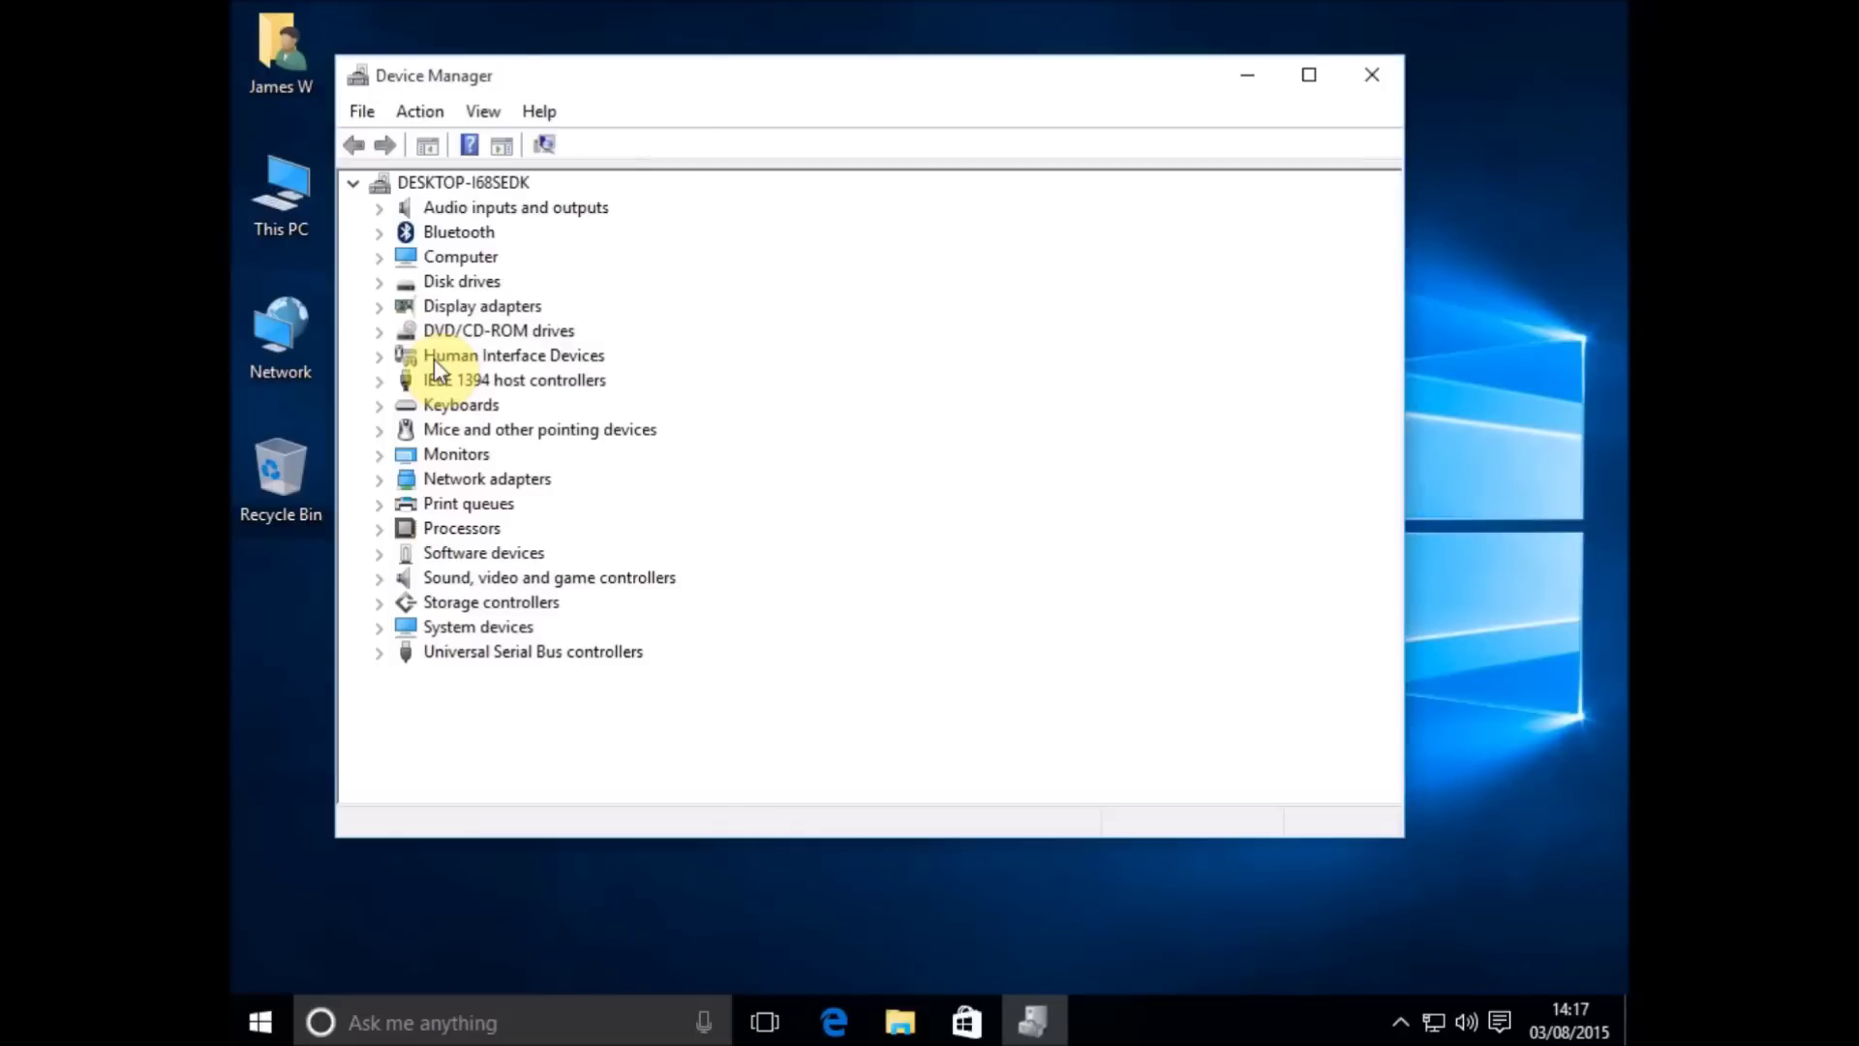
pyautogui.click(1372, 75)
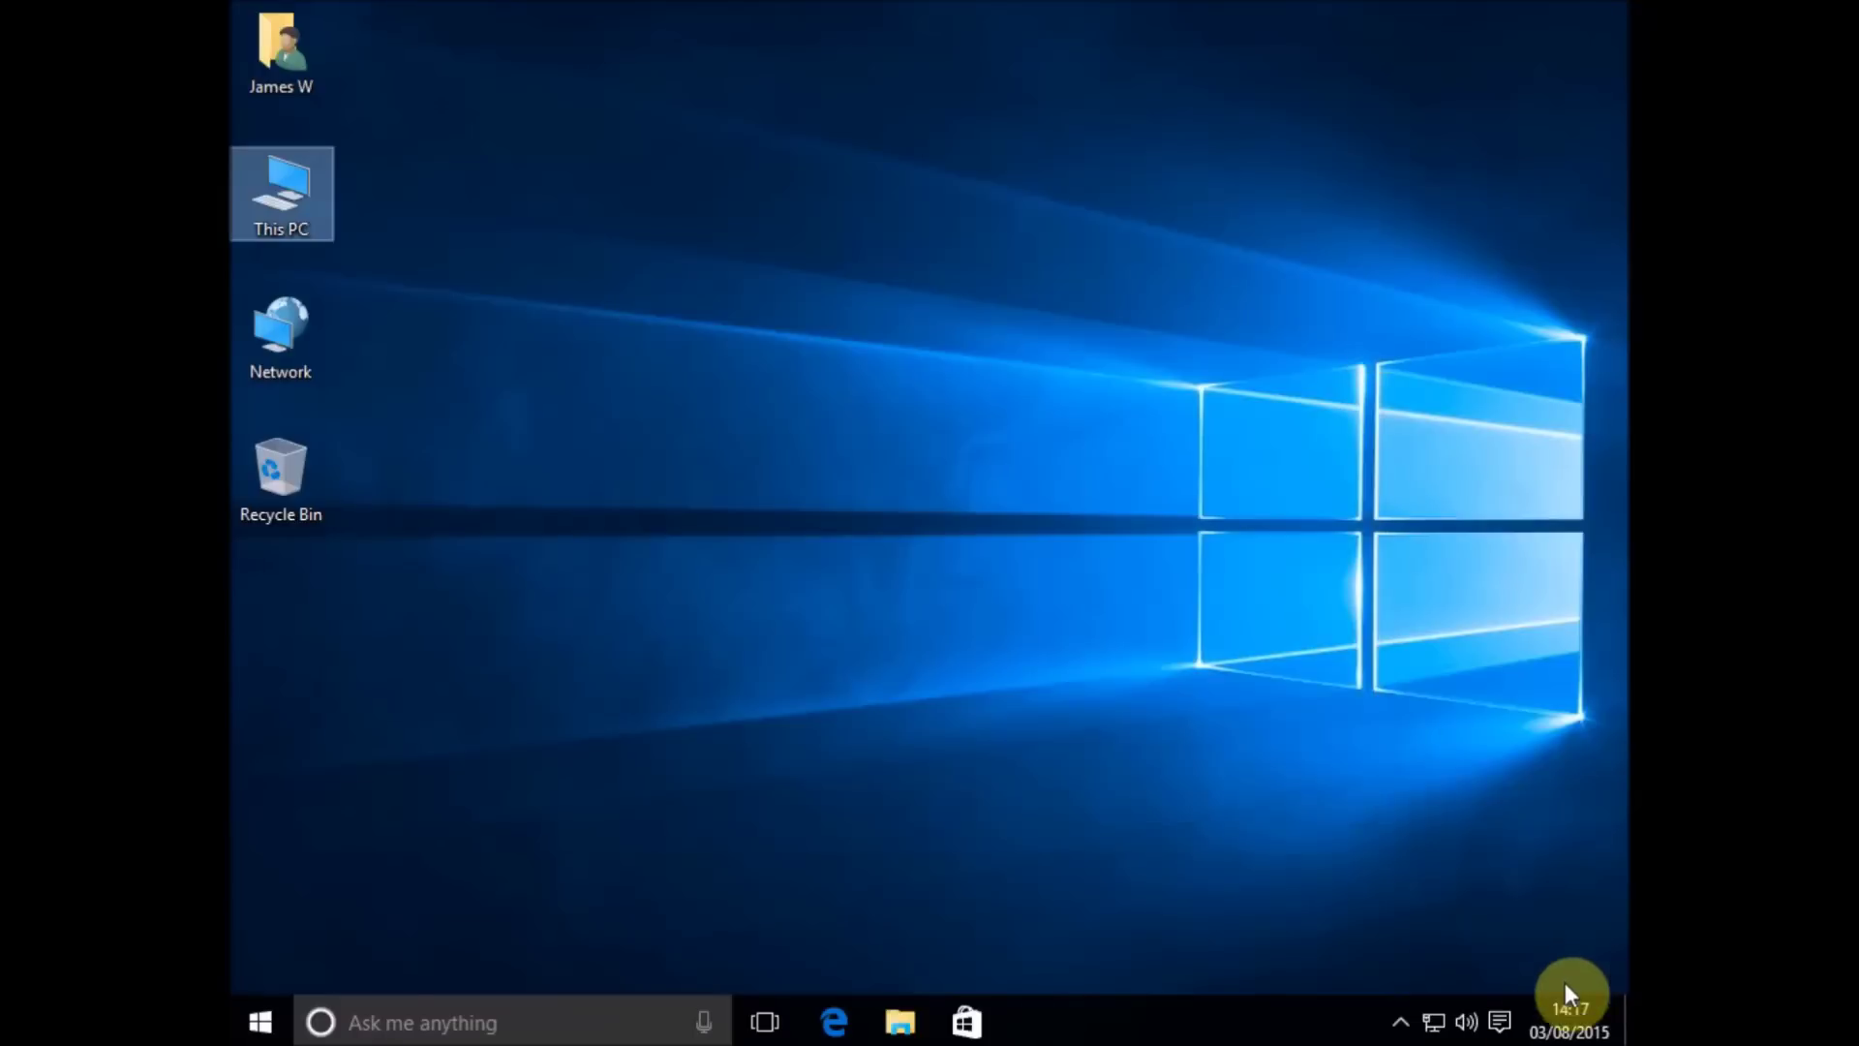
# Step: Search Settings for 'device manager' to open it, then close Device Manager and Settings
pyautogui.click(1503, 1032)
pyautogui.click(1555, 875)
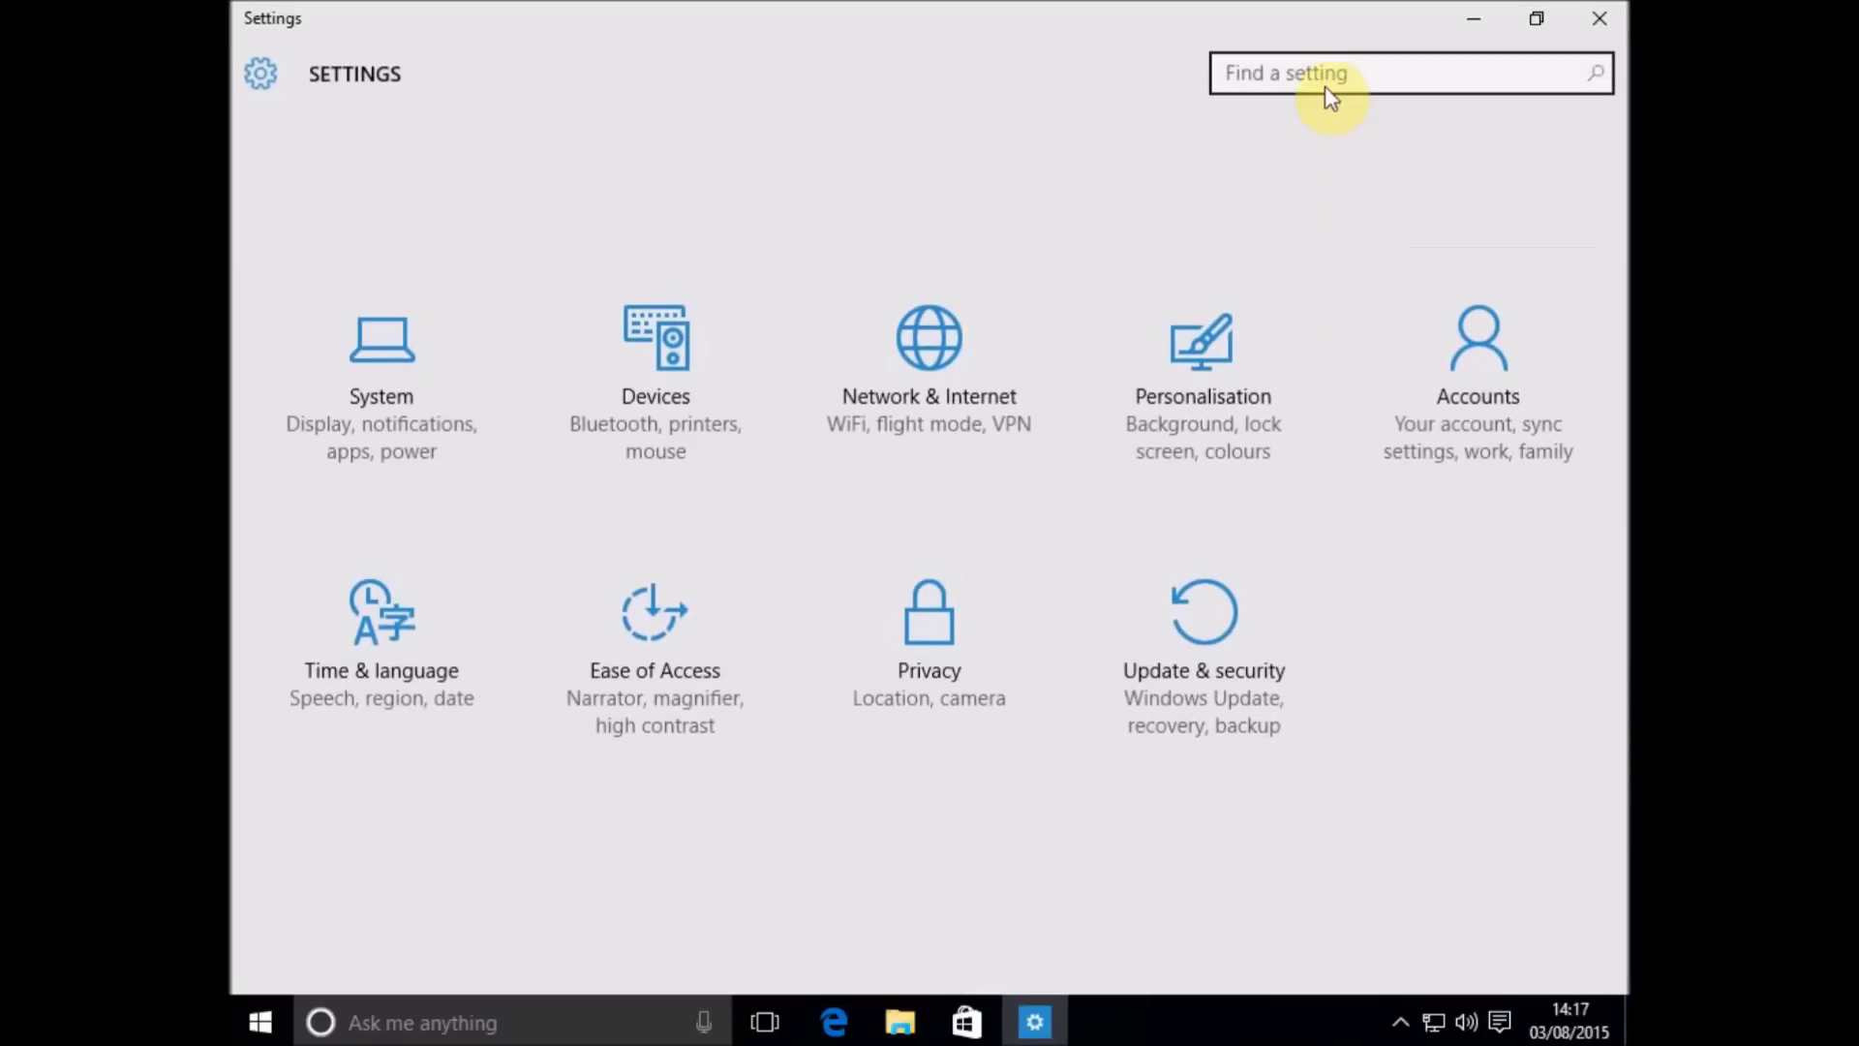
pyautogui.click(1325, 72)
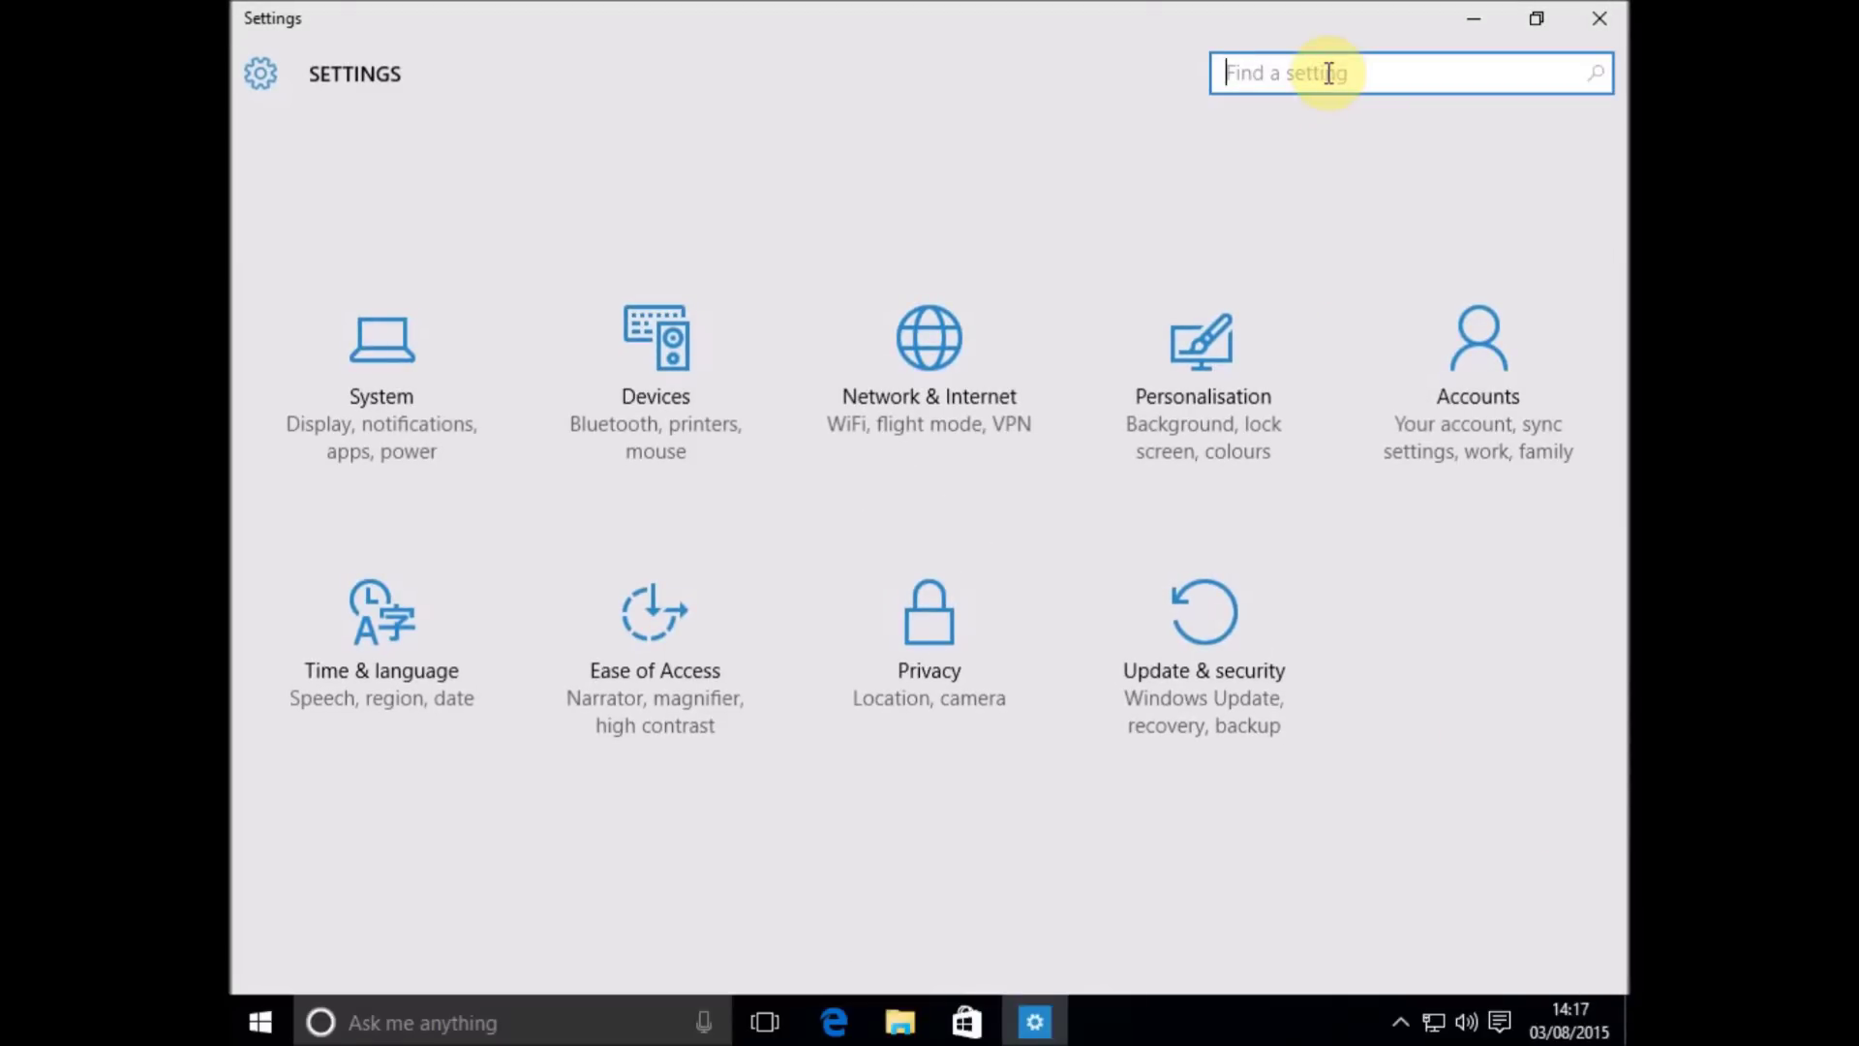
pyautogui.write('device')
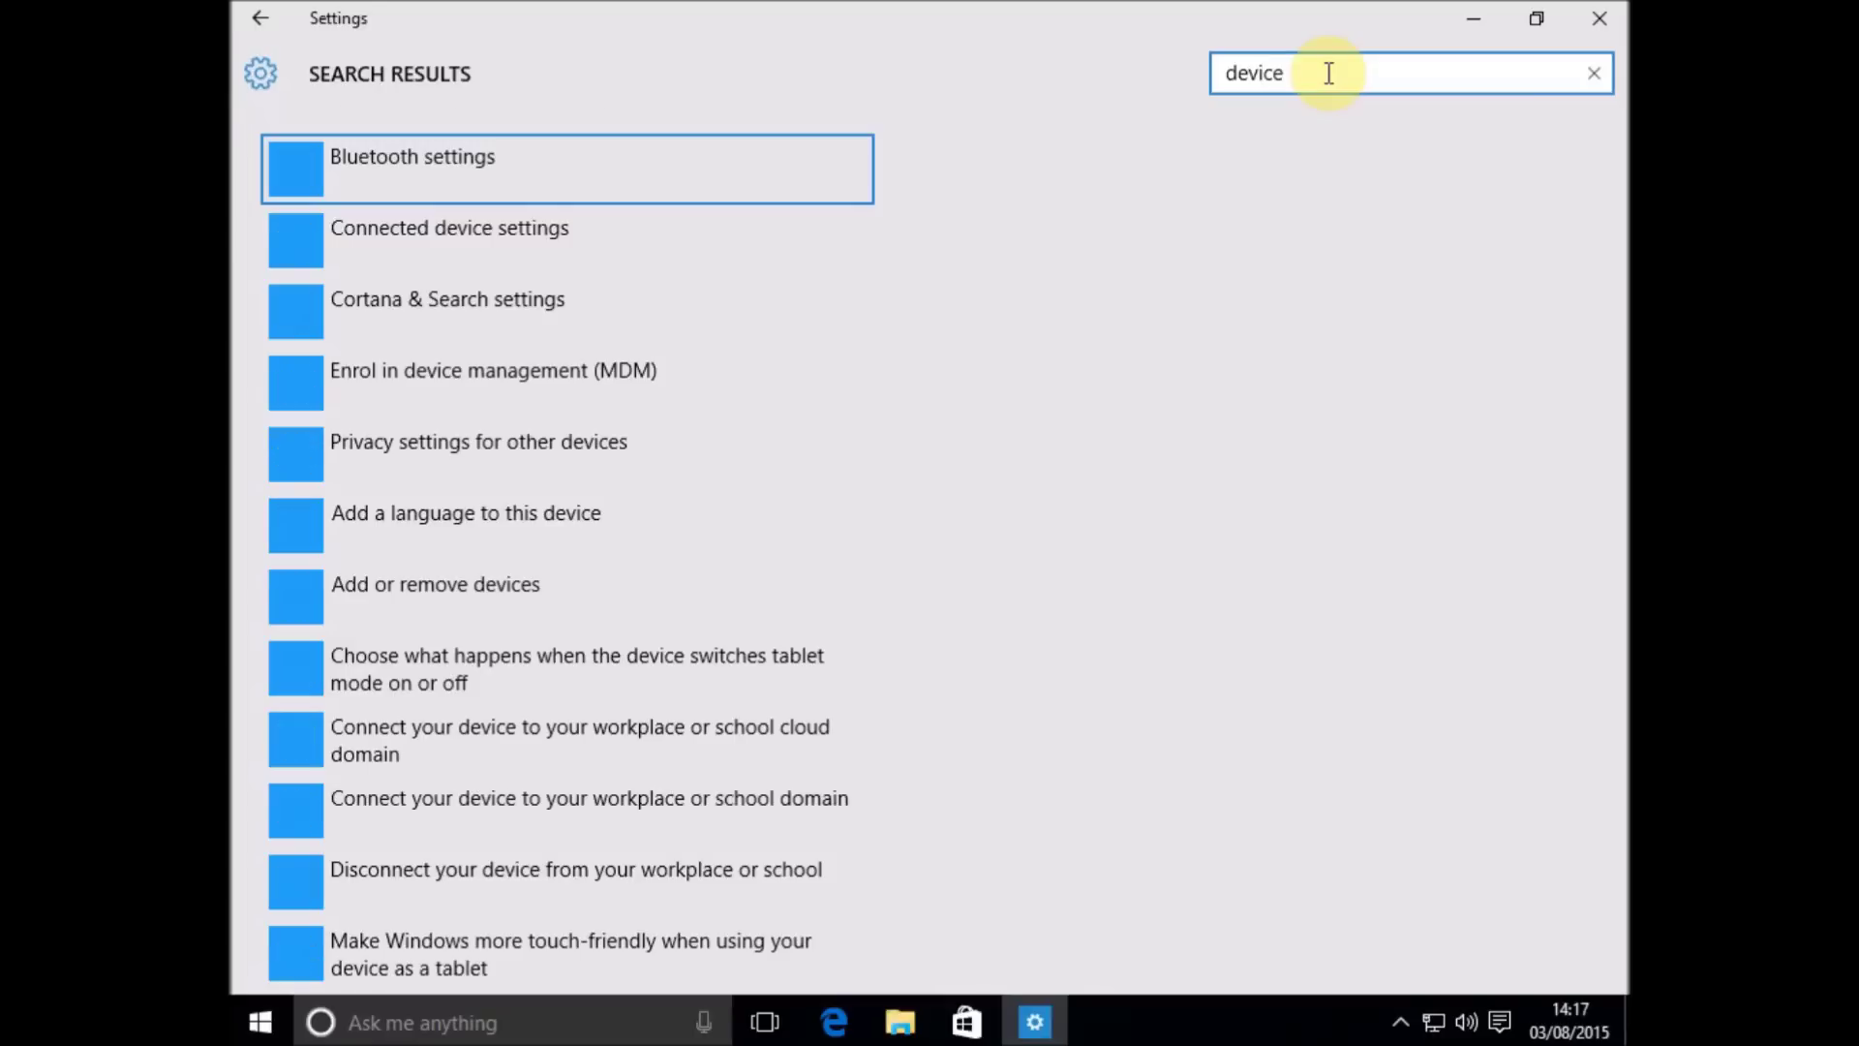
pyautogui.write(' manager')
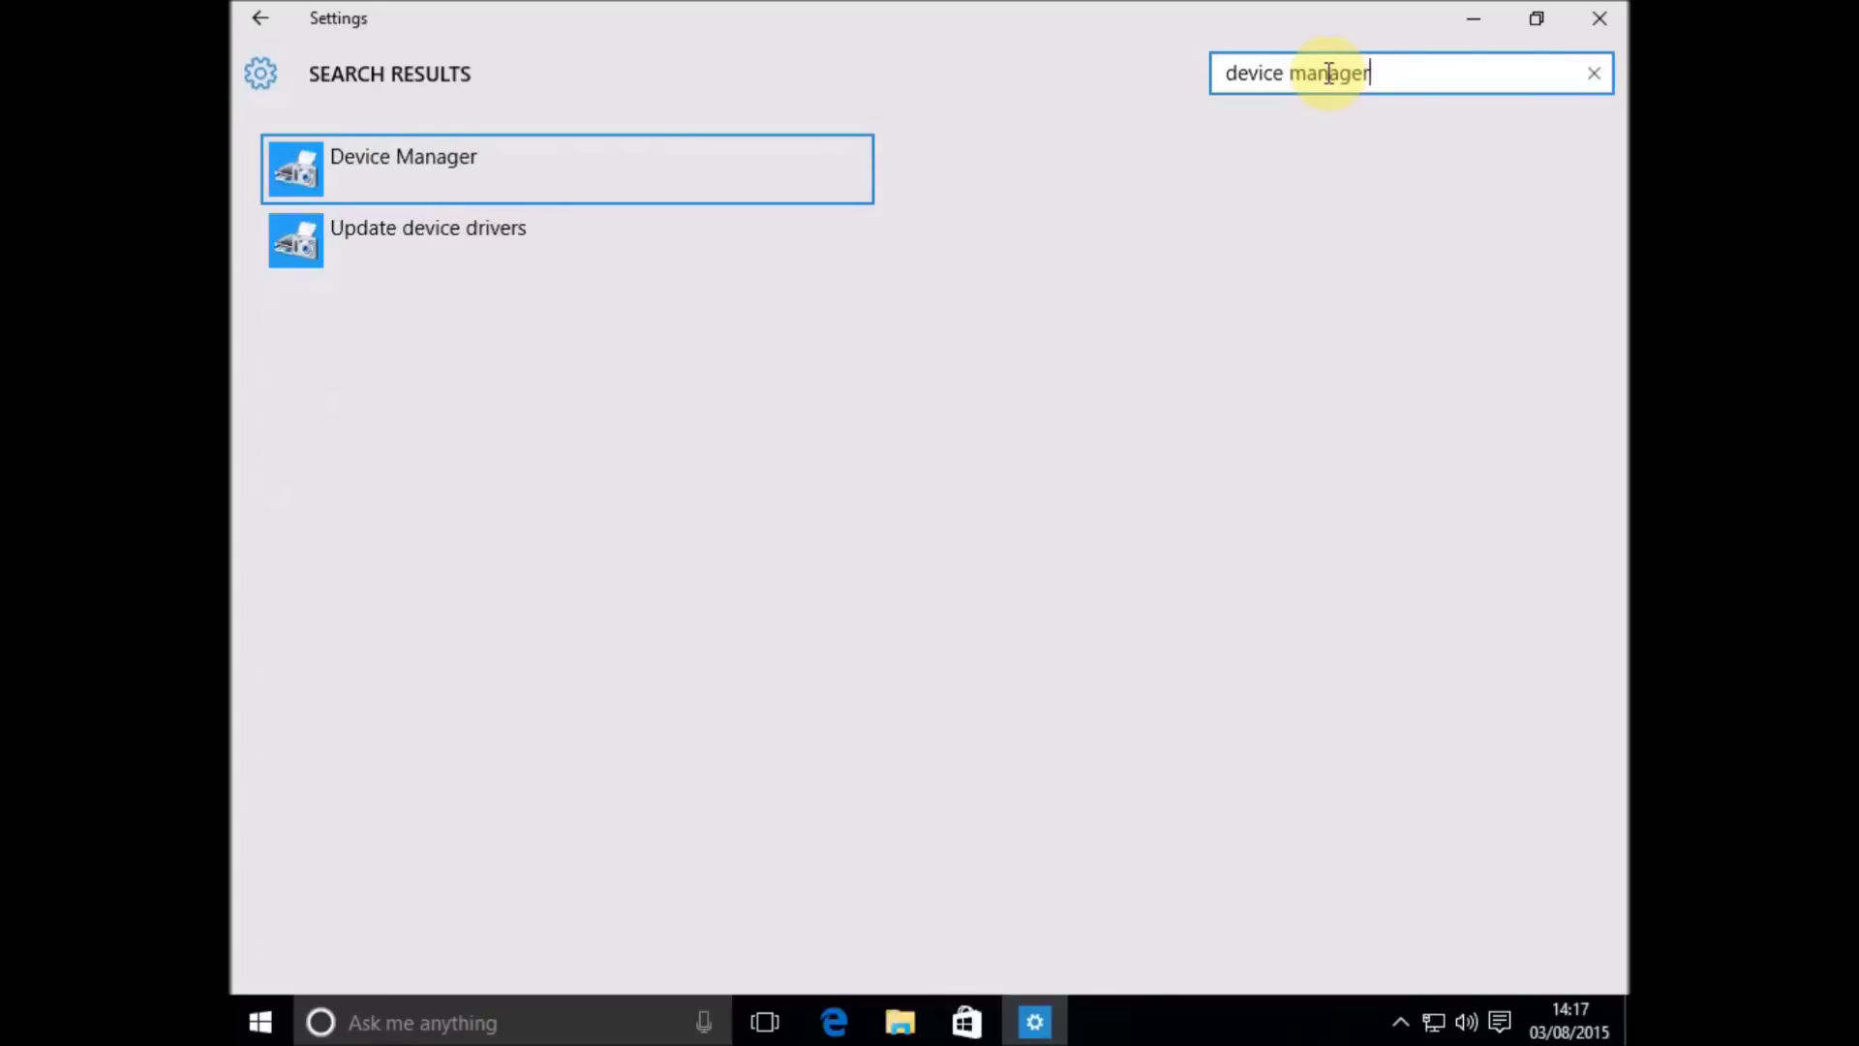
pyautogui.press('Return')
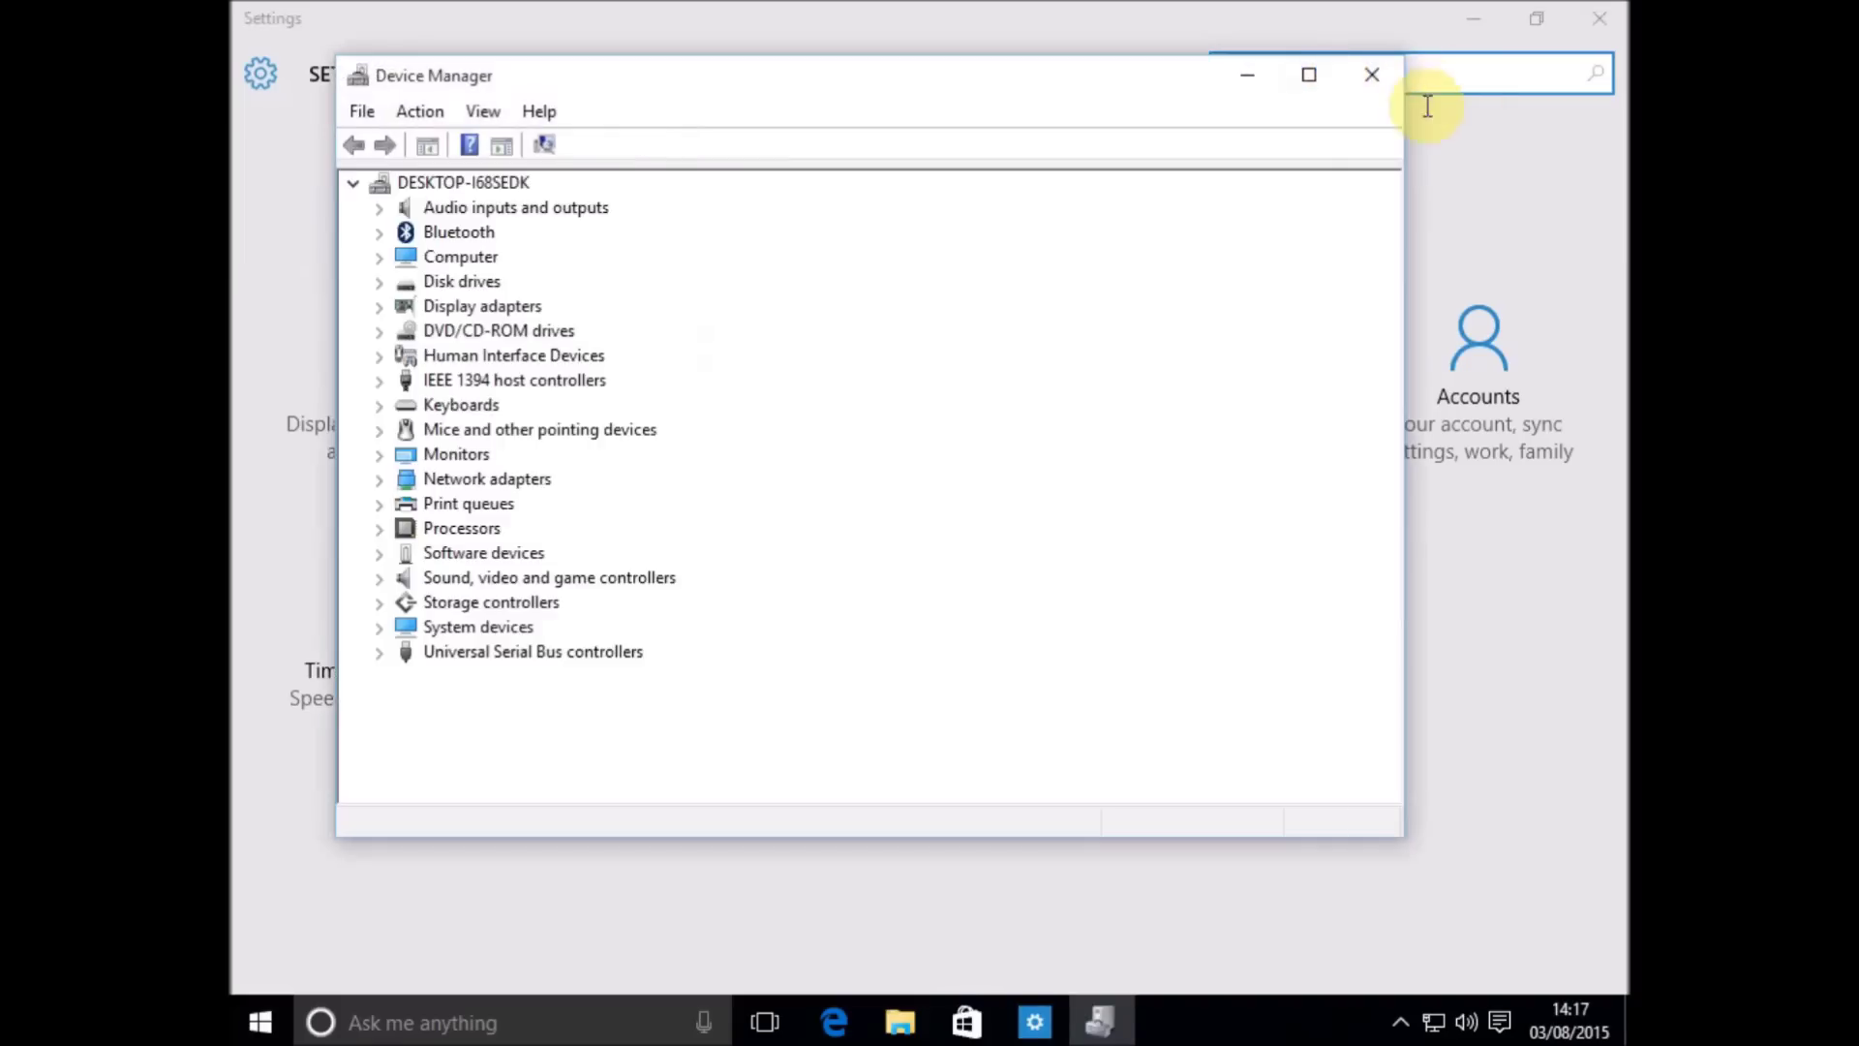
pyautogui.click(1373, 75)
pyautogui.click(1599, 33)
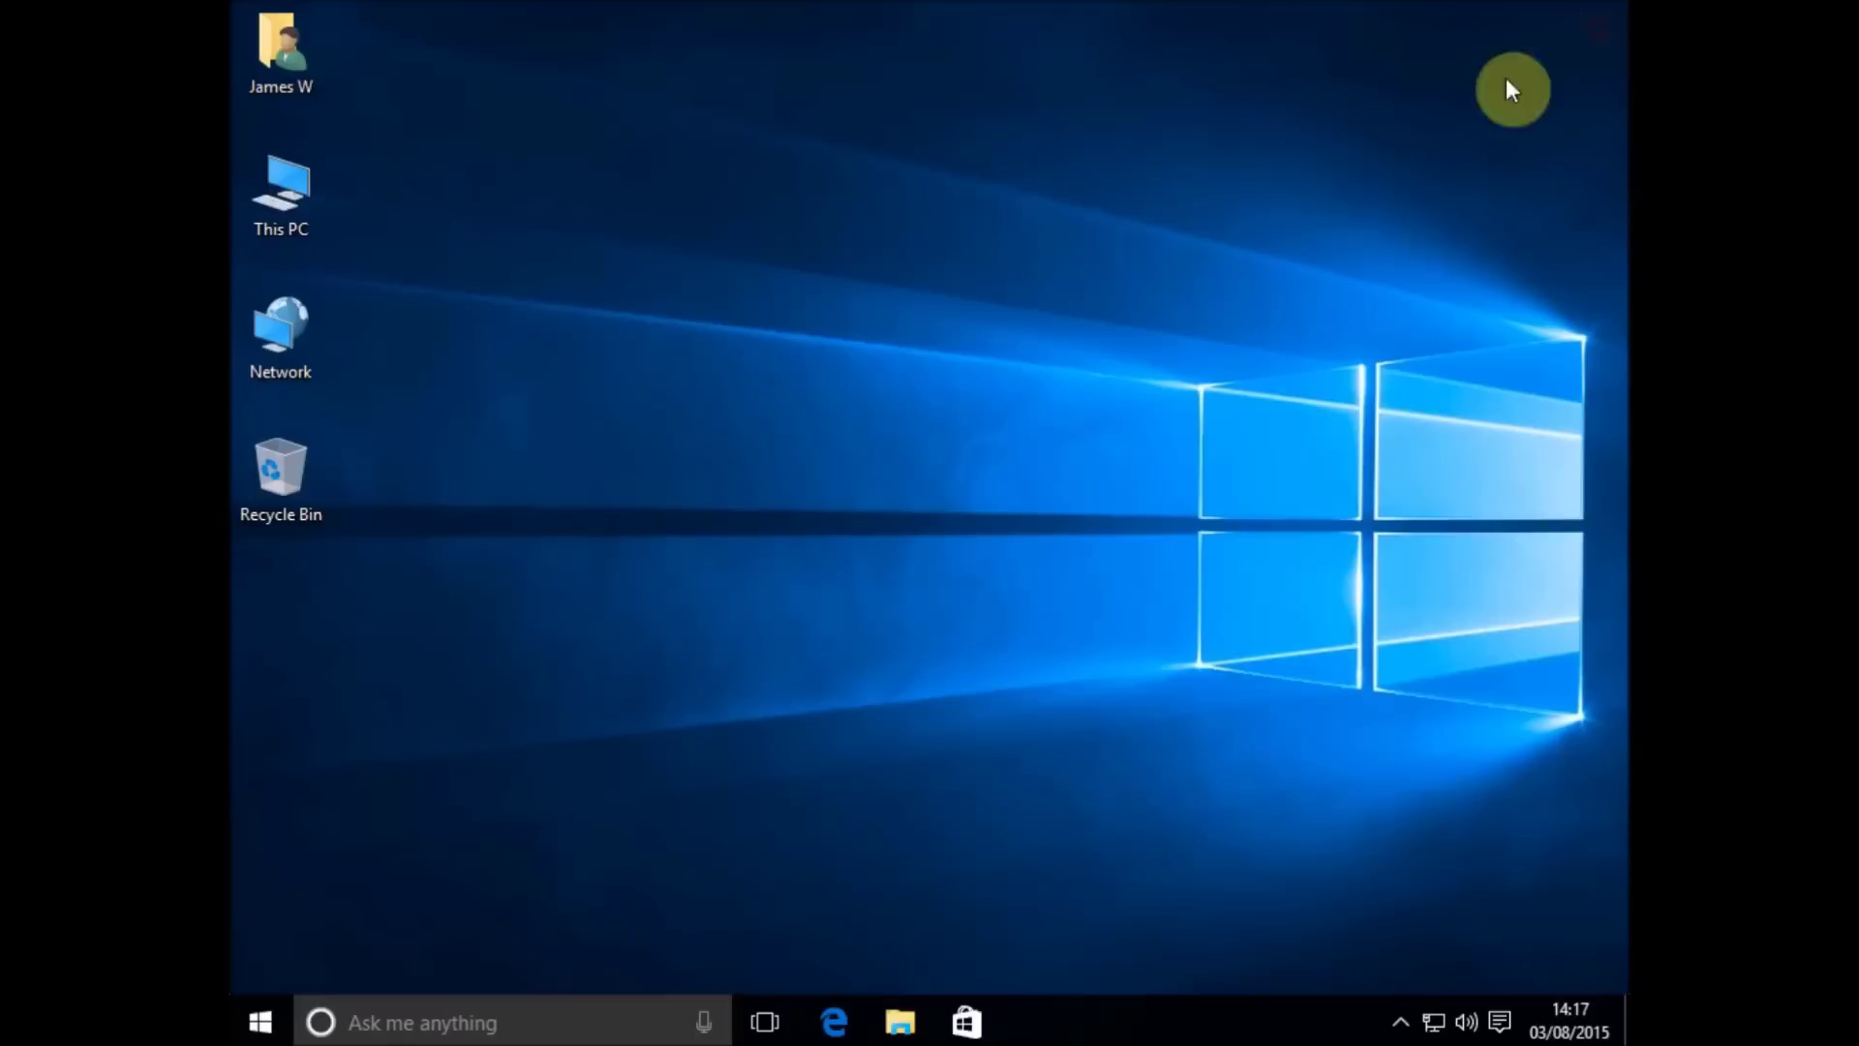
# Step: Reopen Device Manager through Control Panel's System page and minimize the System window
pyautogui.rightClick(259, 1037)
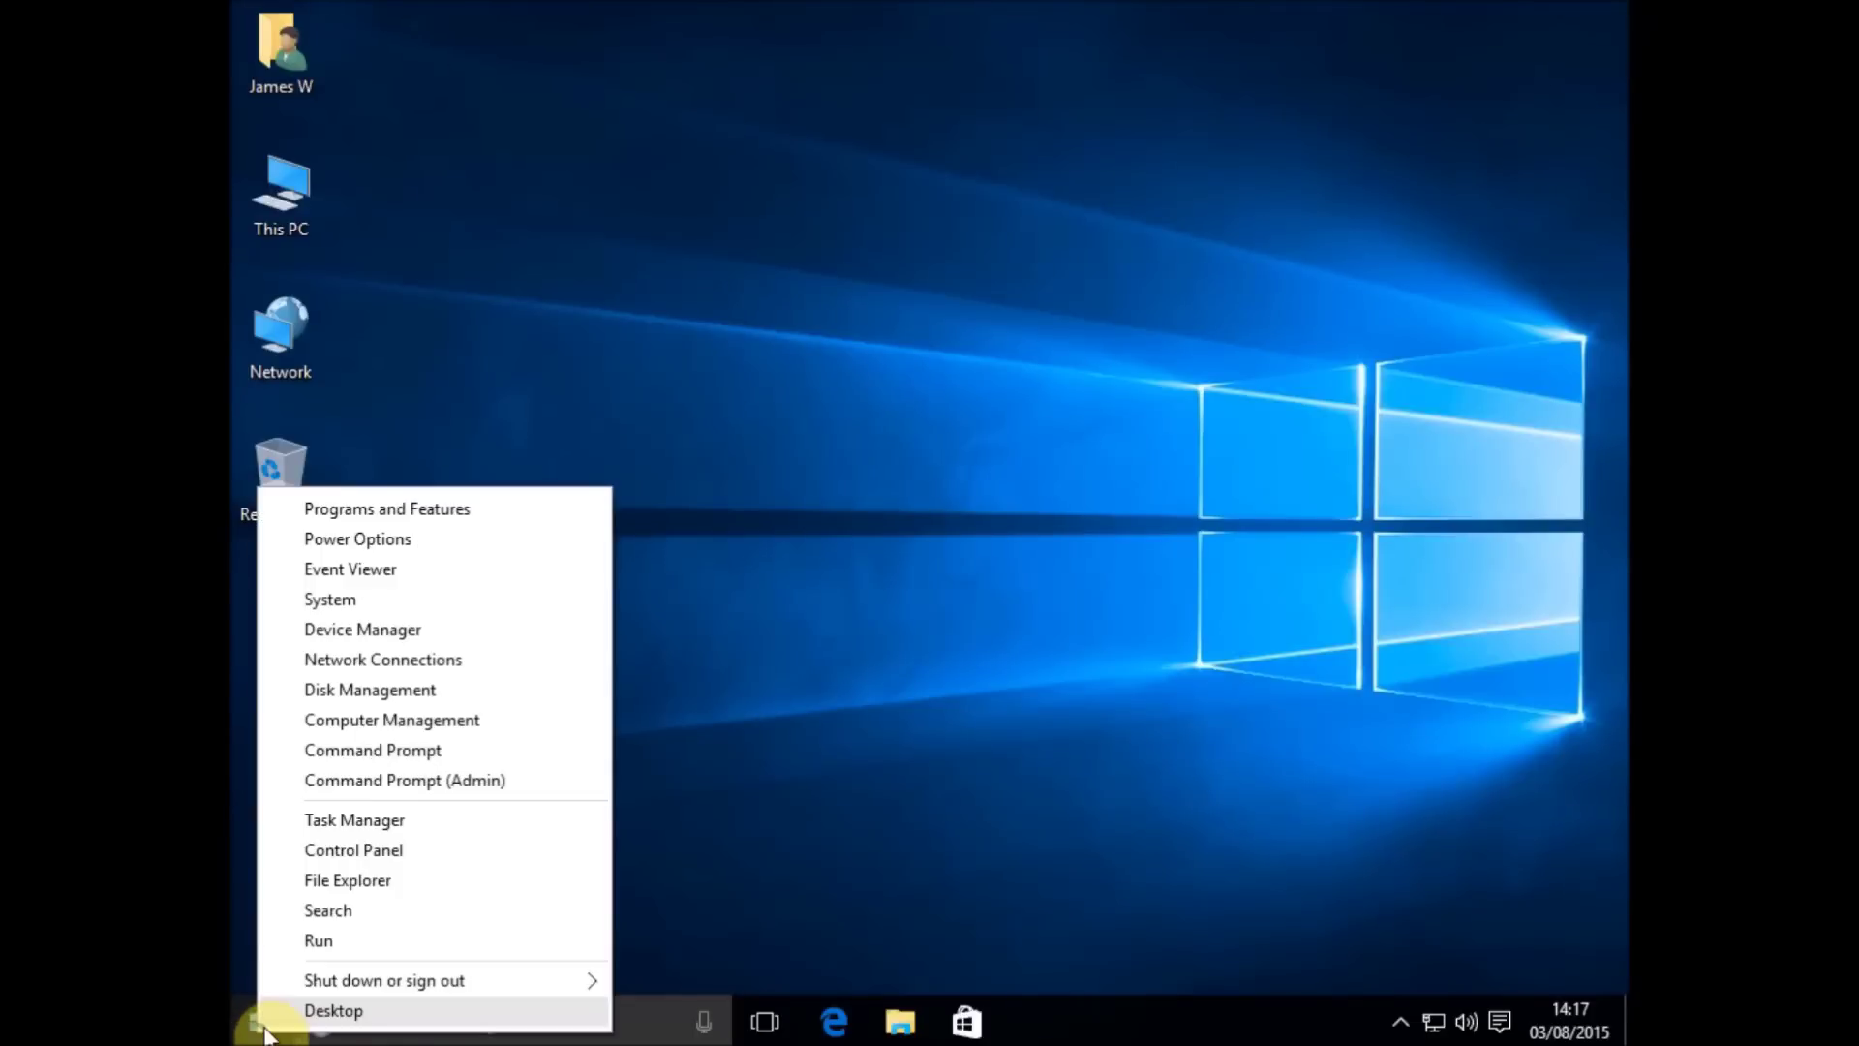
pyautogui.click(381, 852)
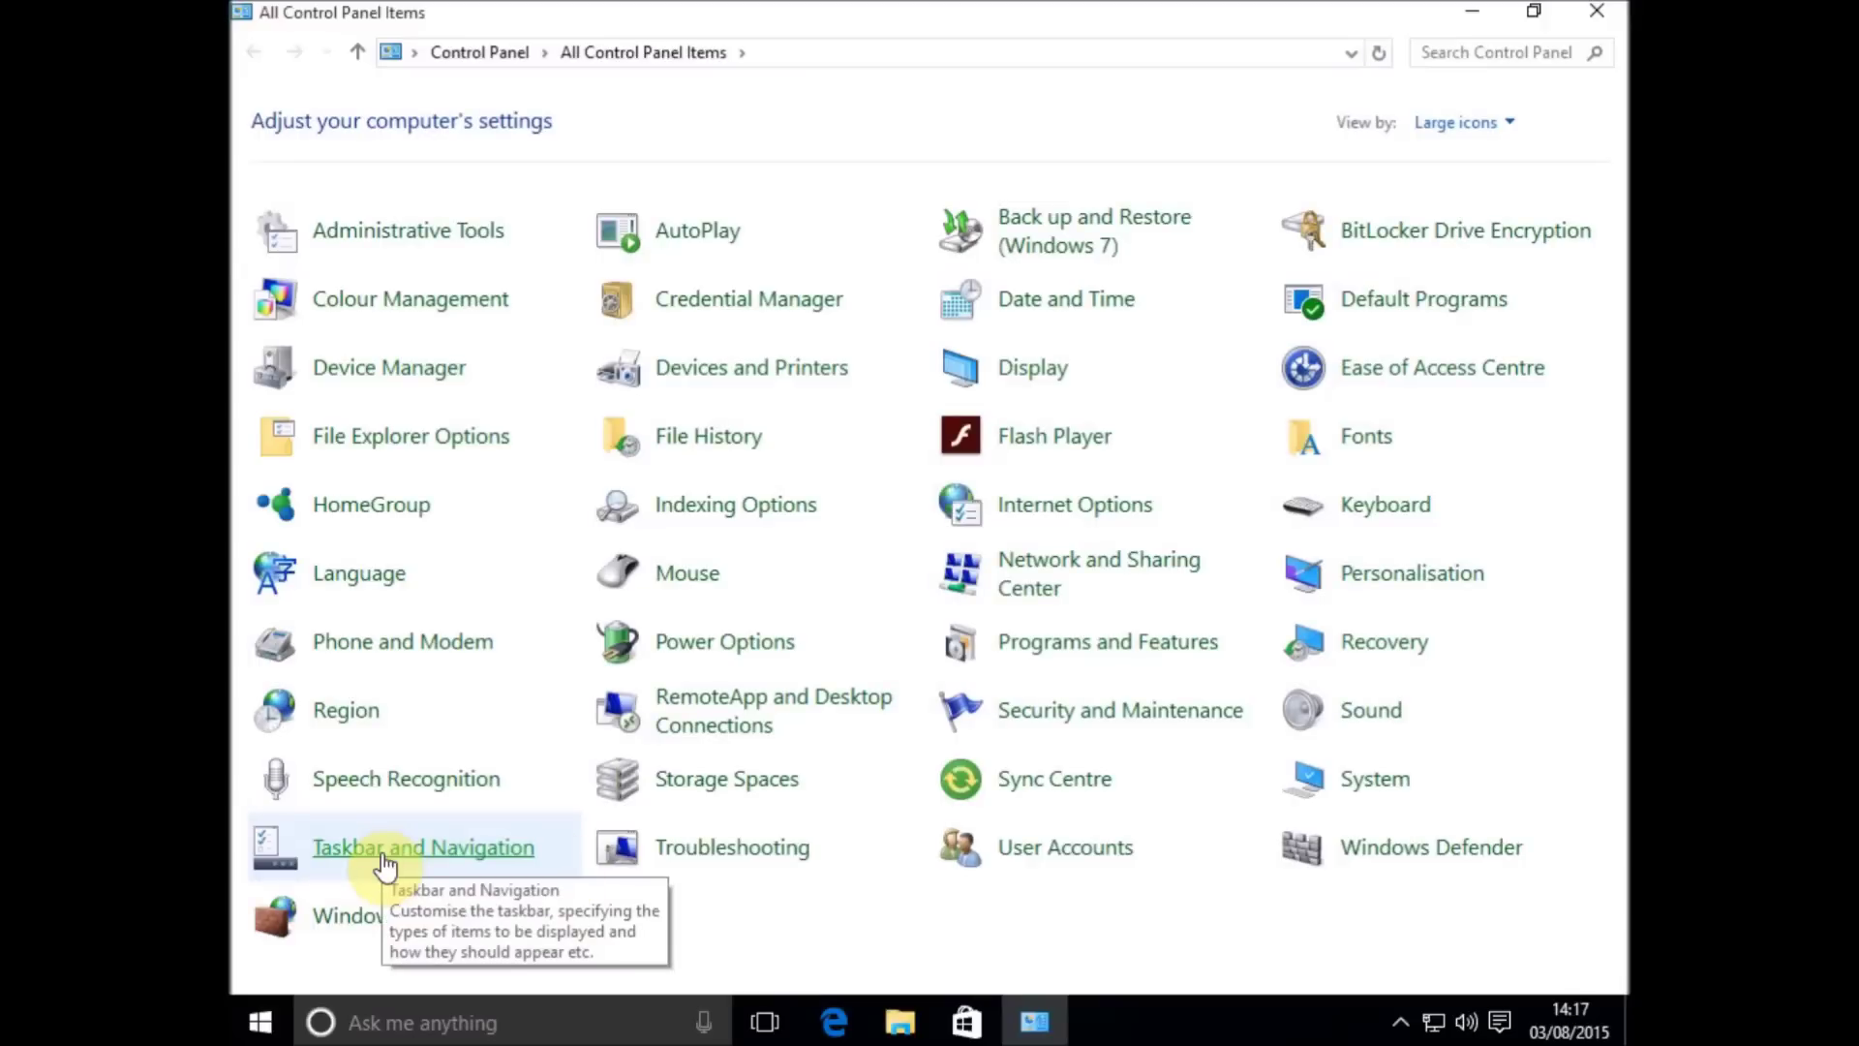
pyautogui.click(1378, 796)
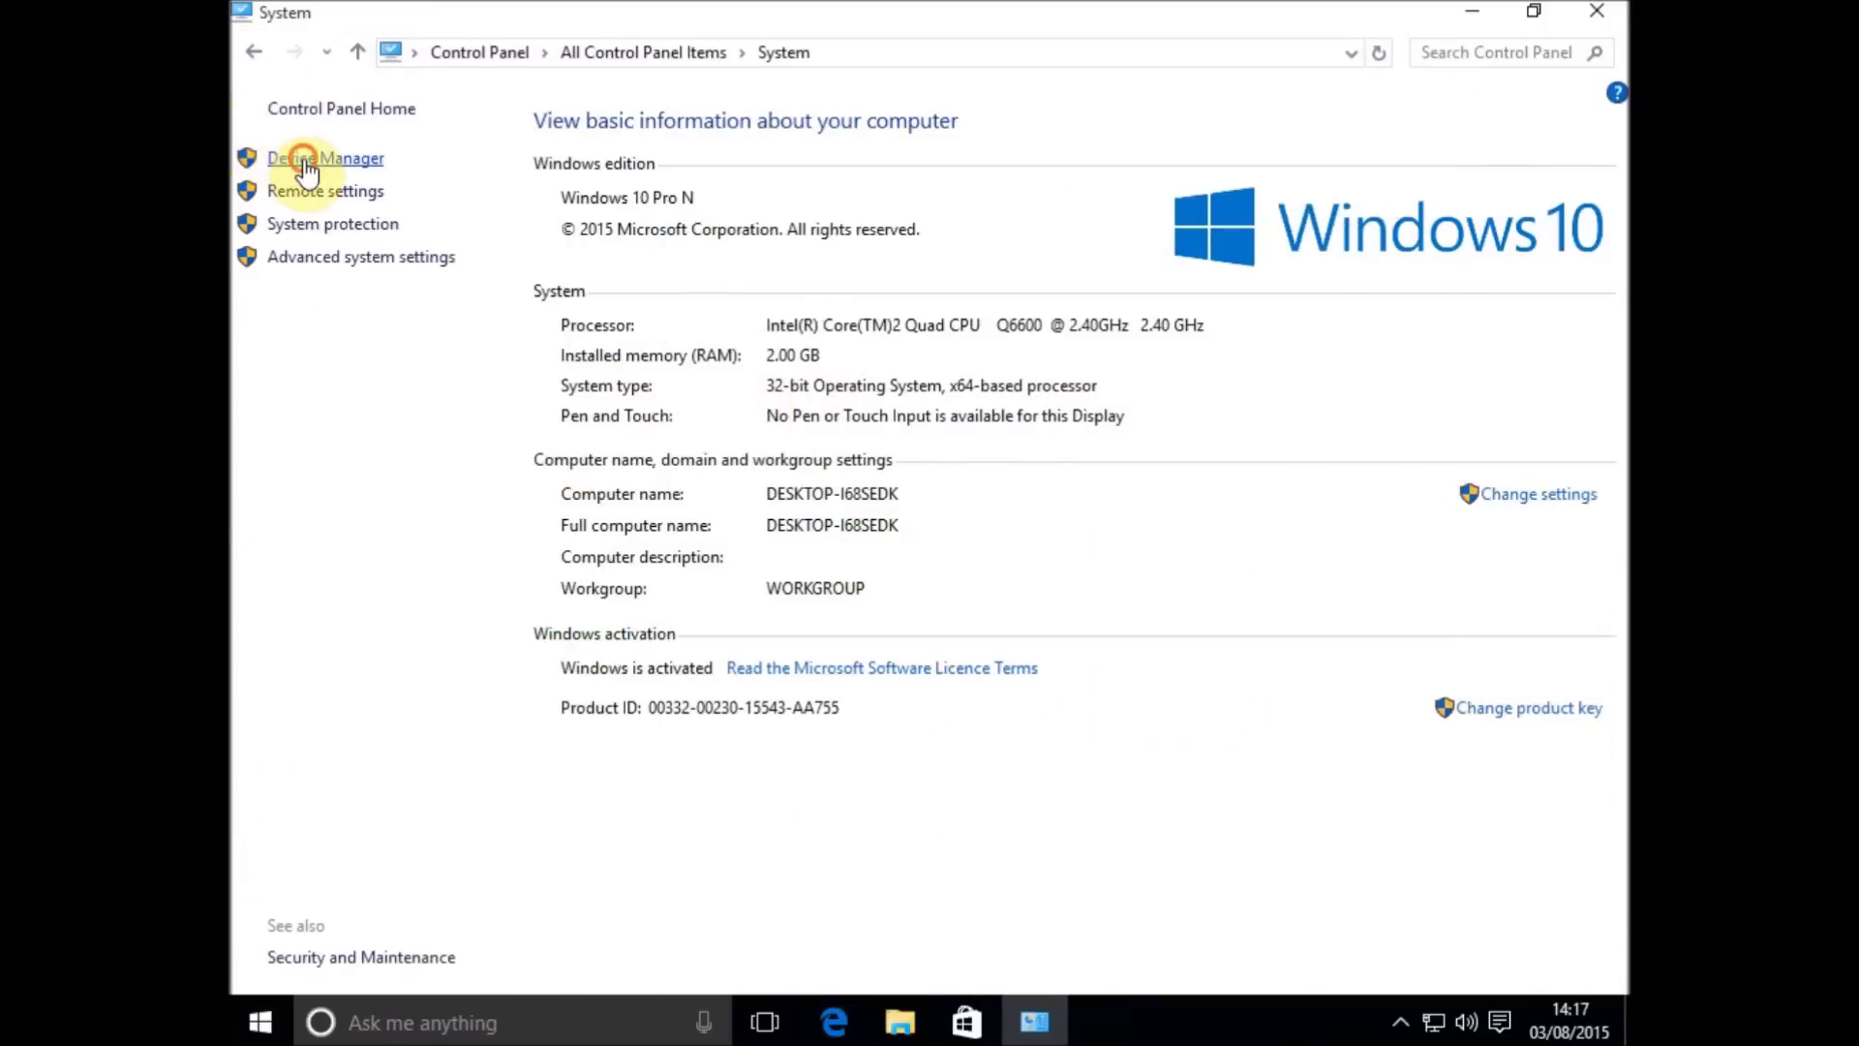
pyautogui.click(304, 162)
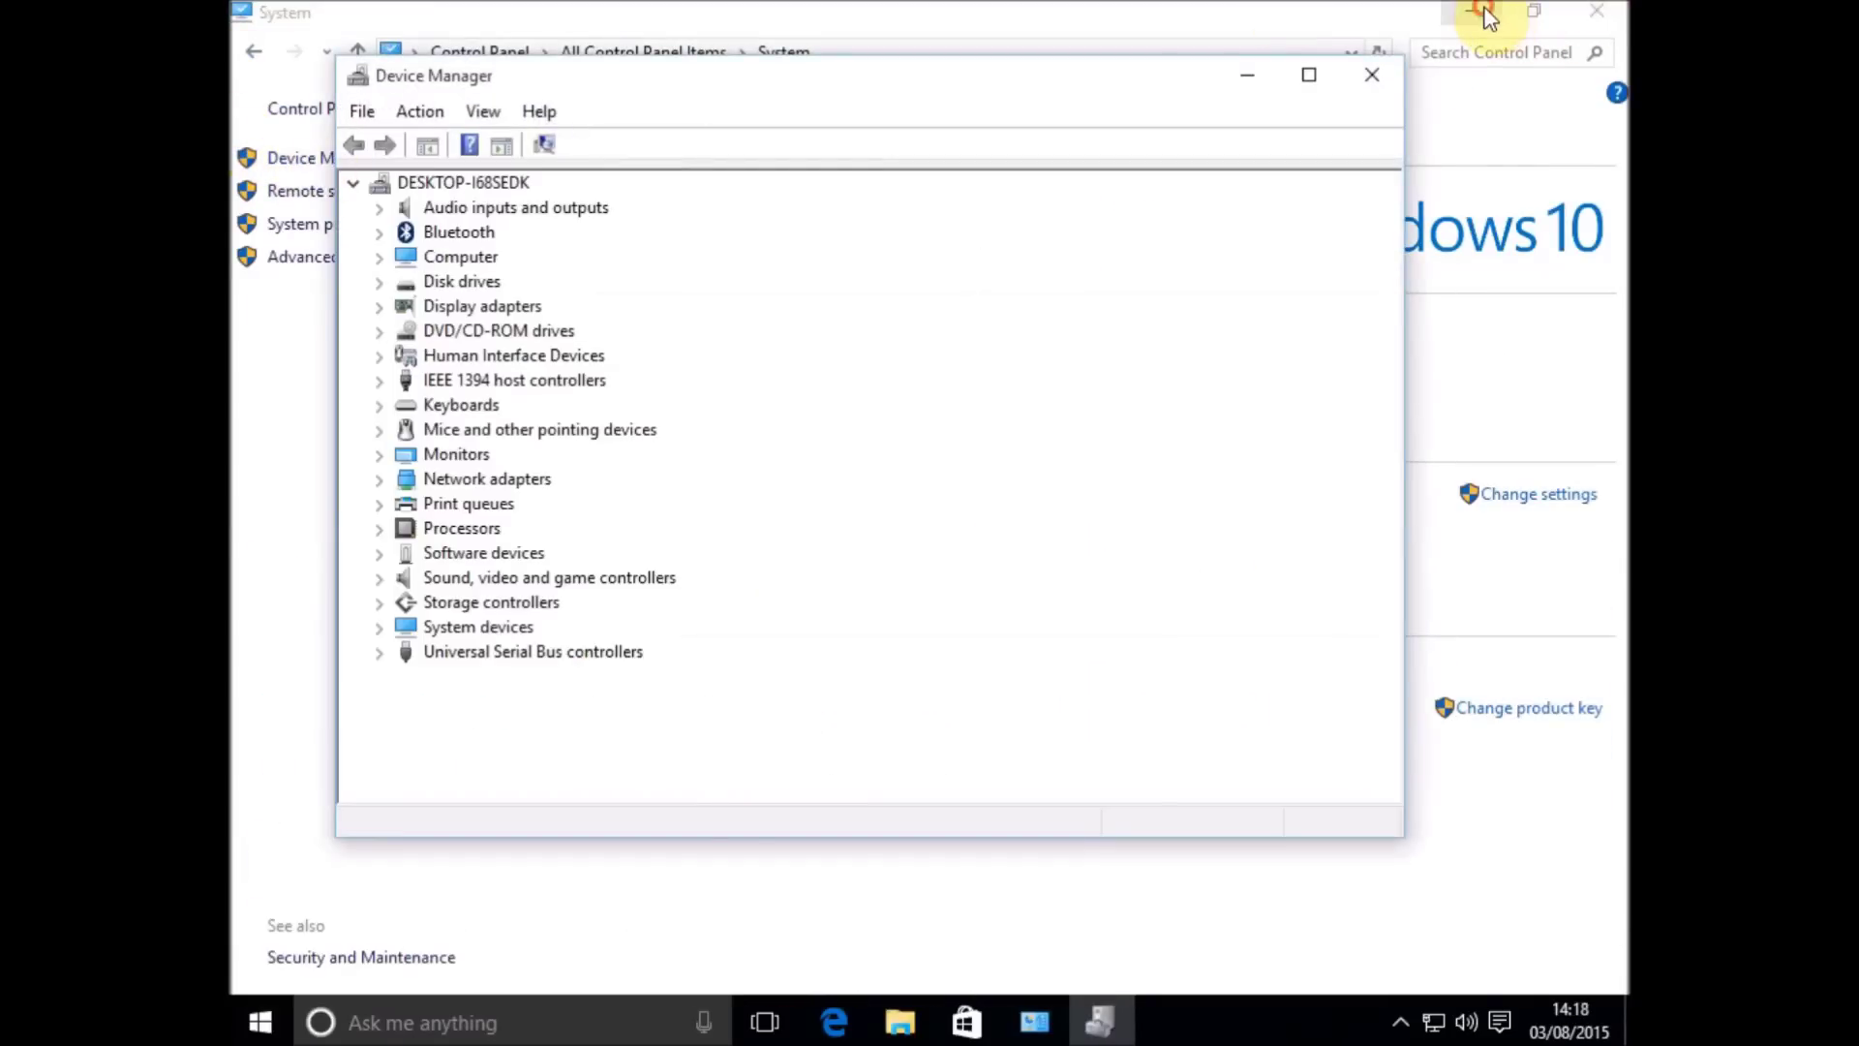
pyautogui.click(1484, 9)
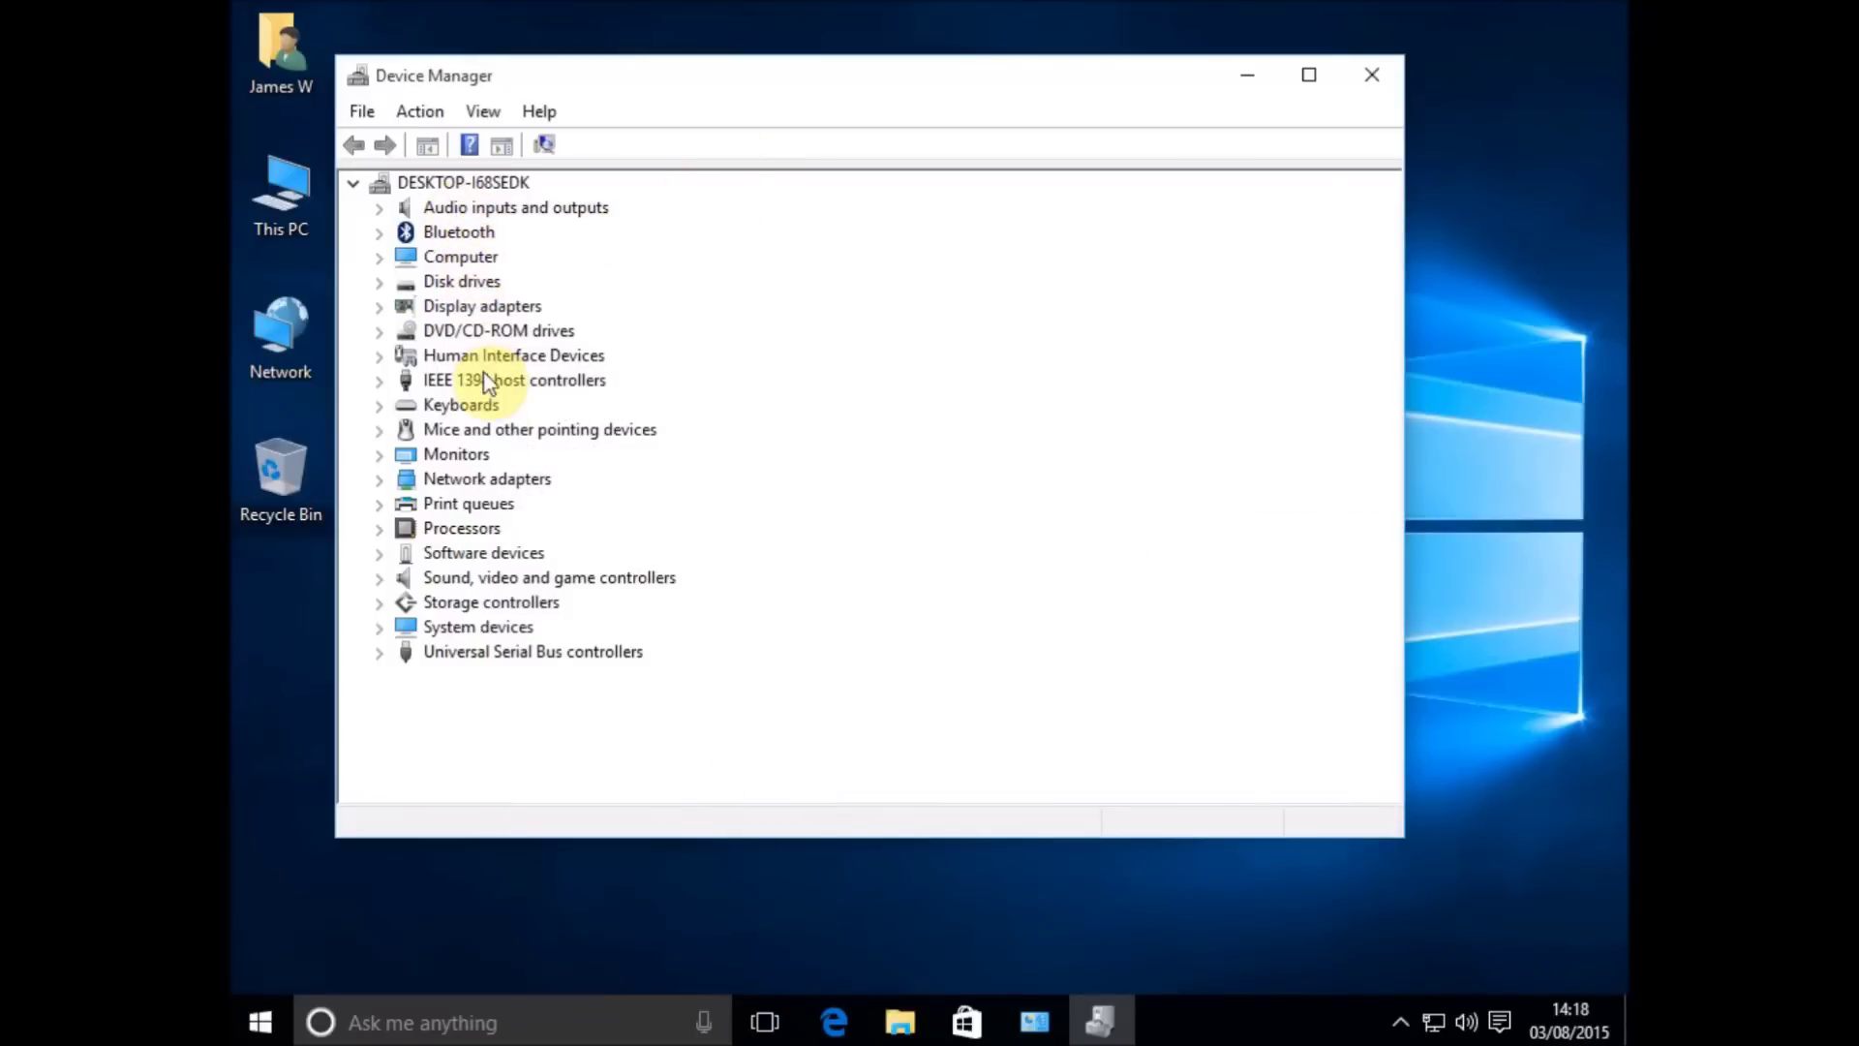
# Step: Uninstall the High Definition Audio Device drivers under Sound, video and game controllers, then collapse the group
pyautogui.click(381, 578)
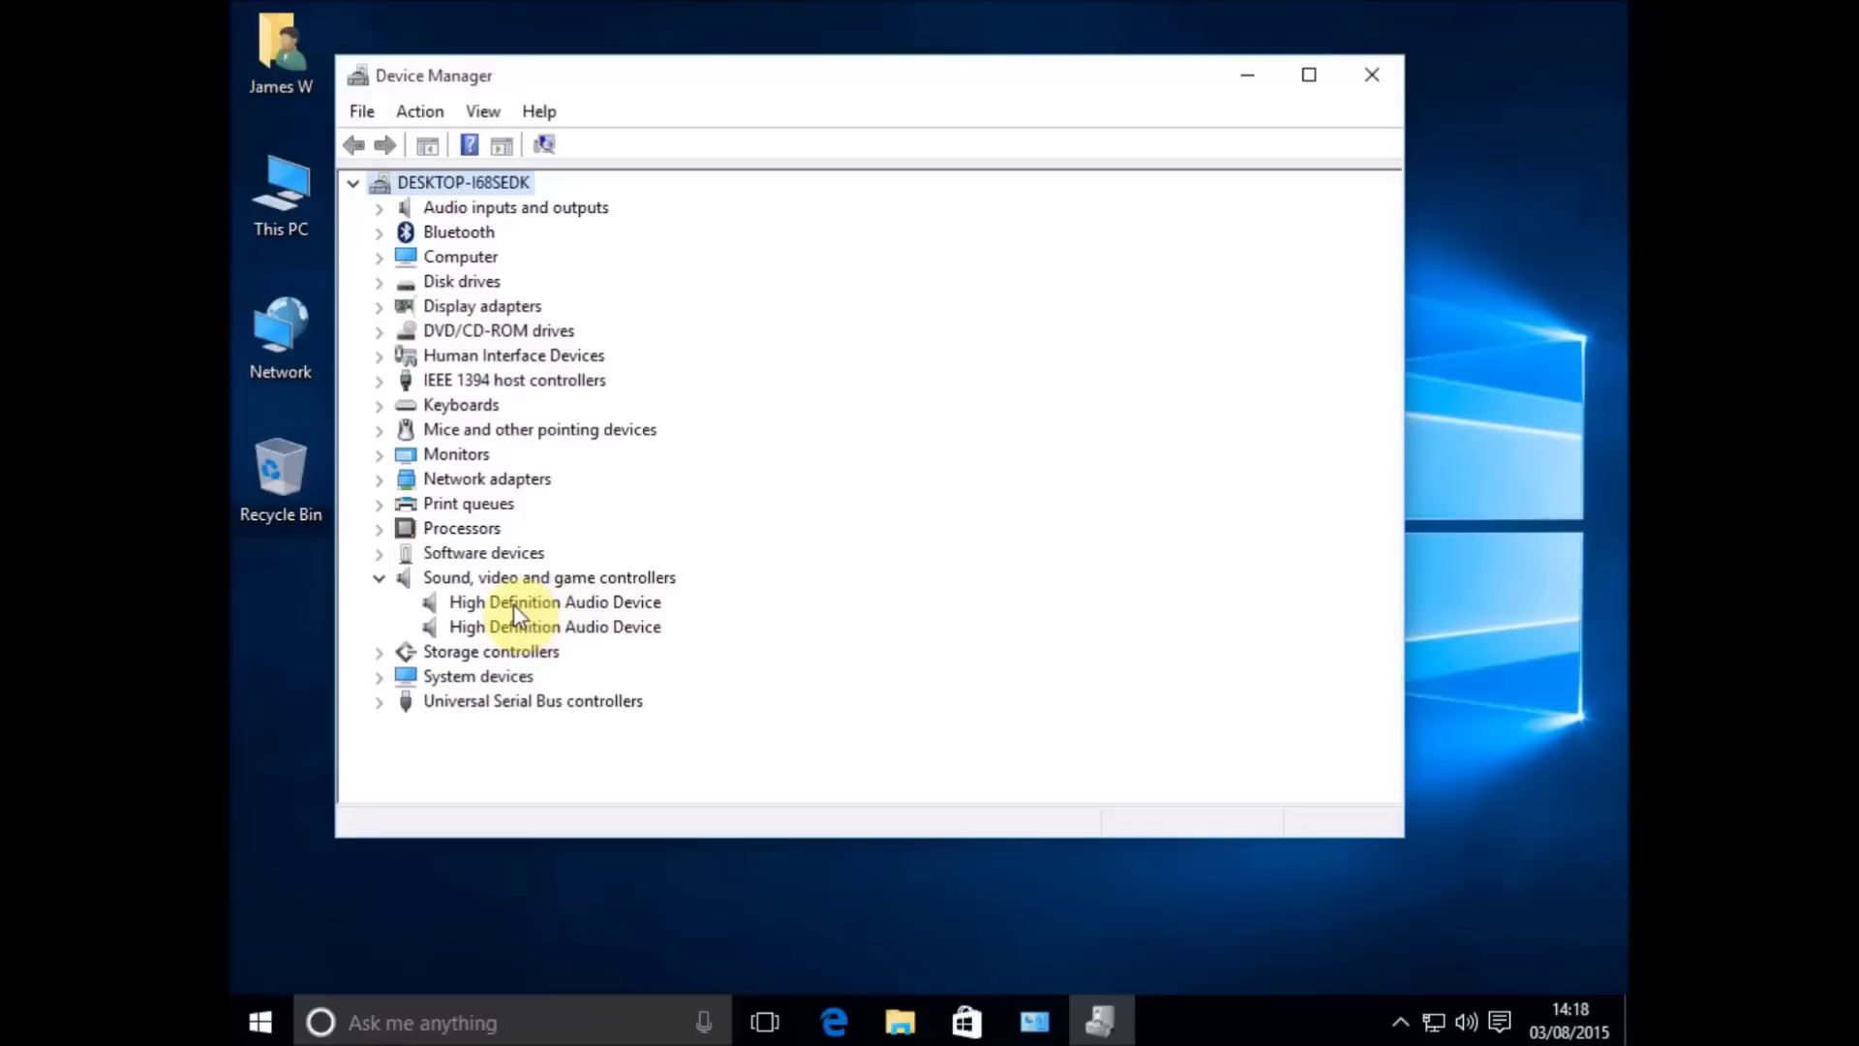
pyautogui.doubleClick(513, 604)
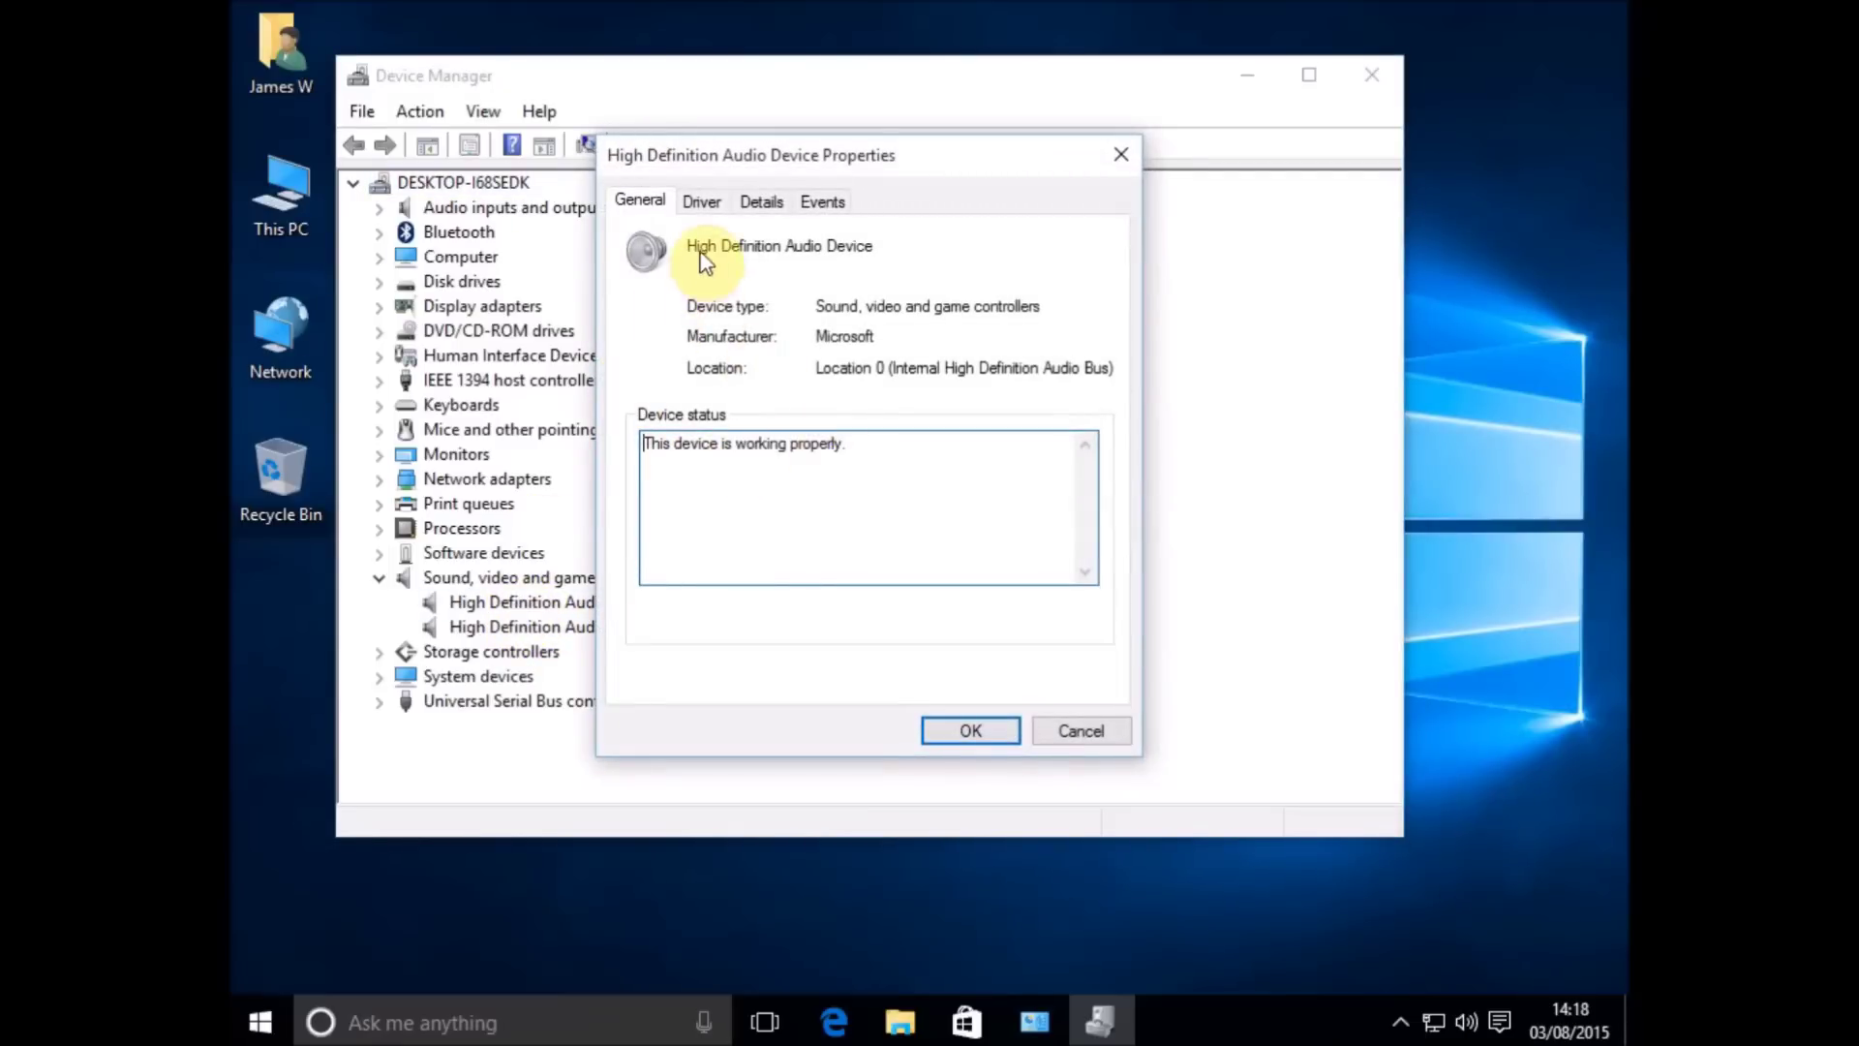
pyautogui.click(1081, 732)
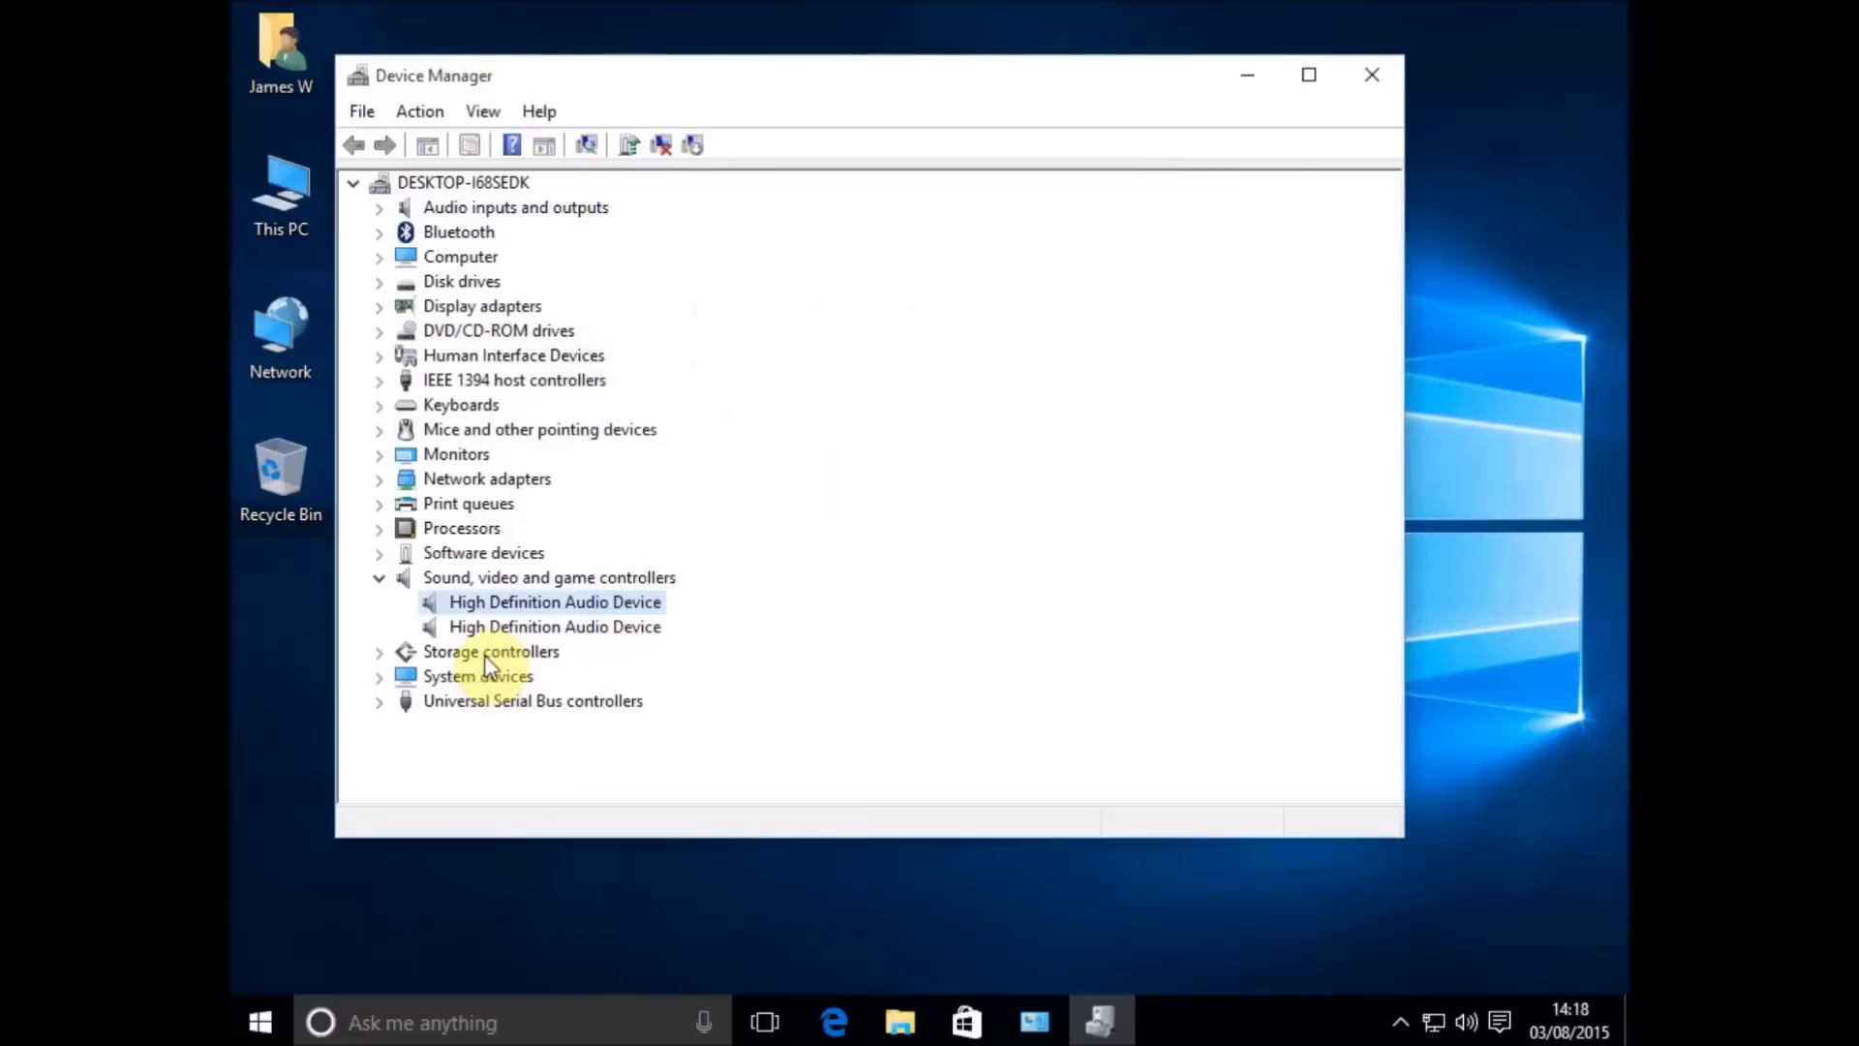
pyautogui.rightClick(520, 602)
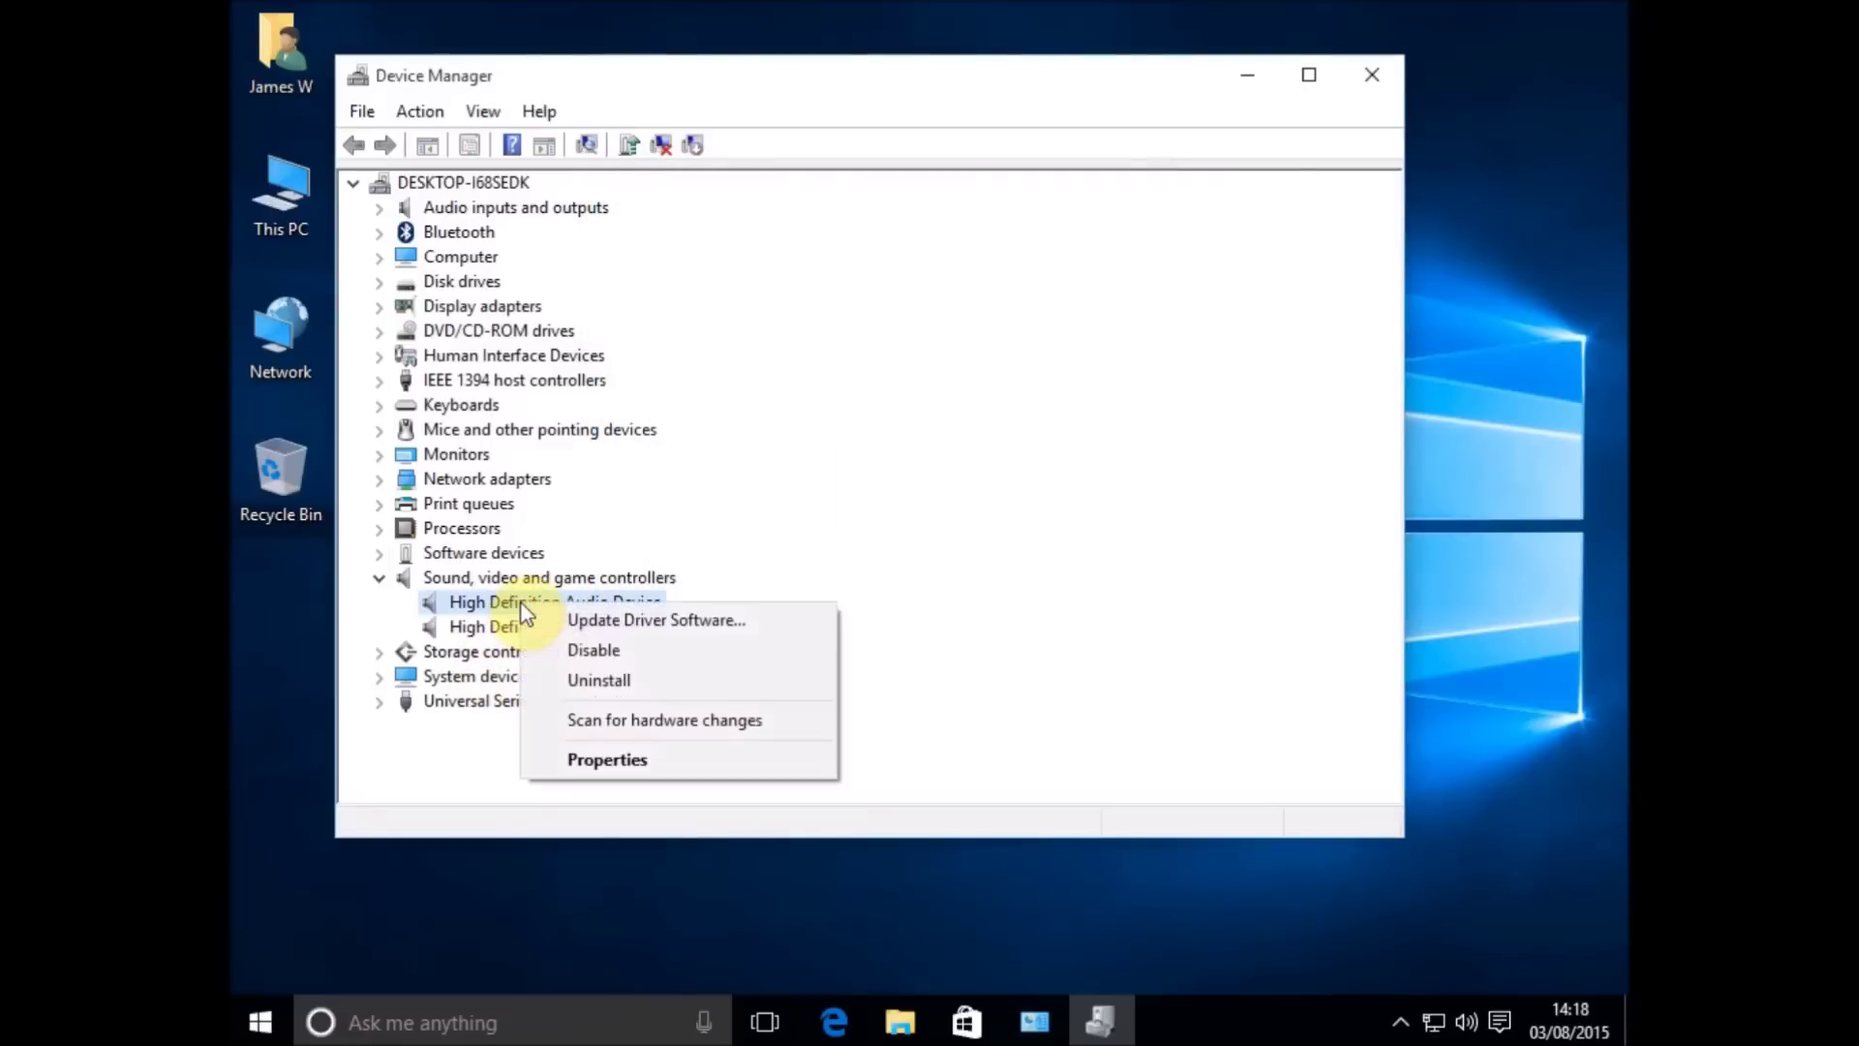
pyautogui.click(747, 581)
pyautogui.rightClick(613, 641)
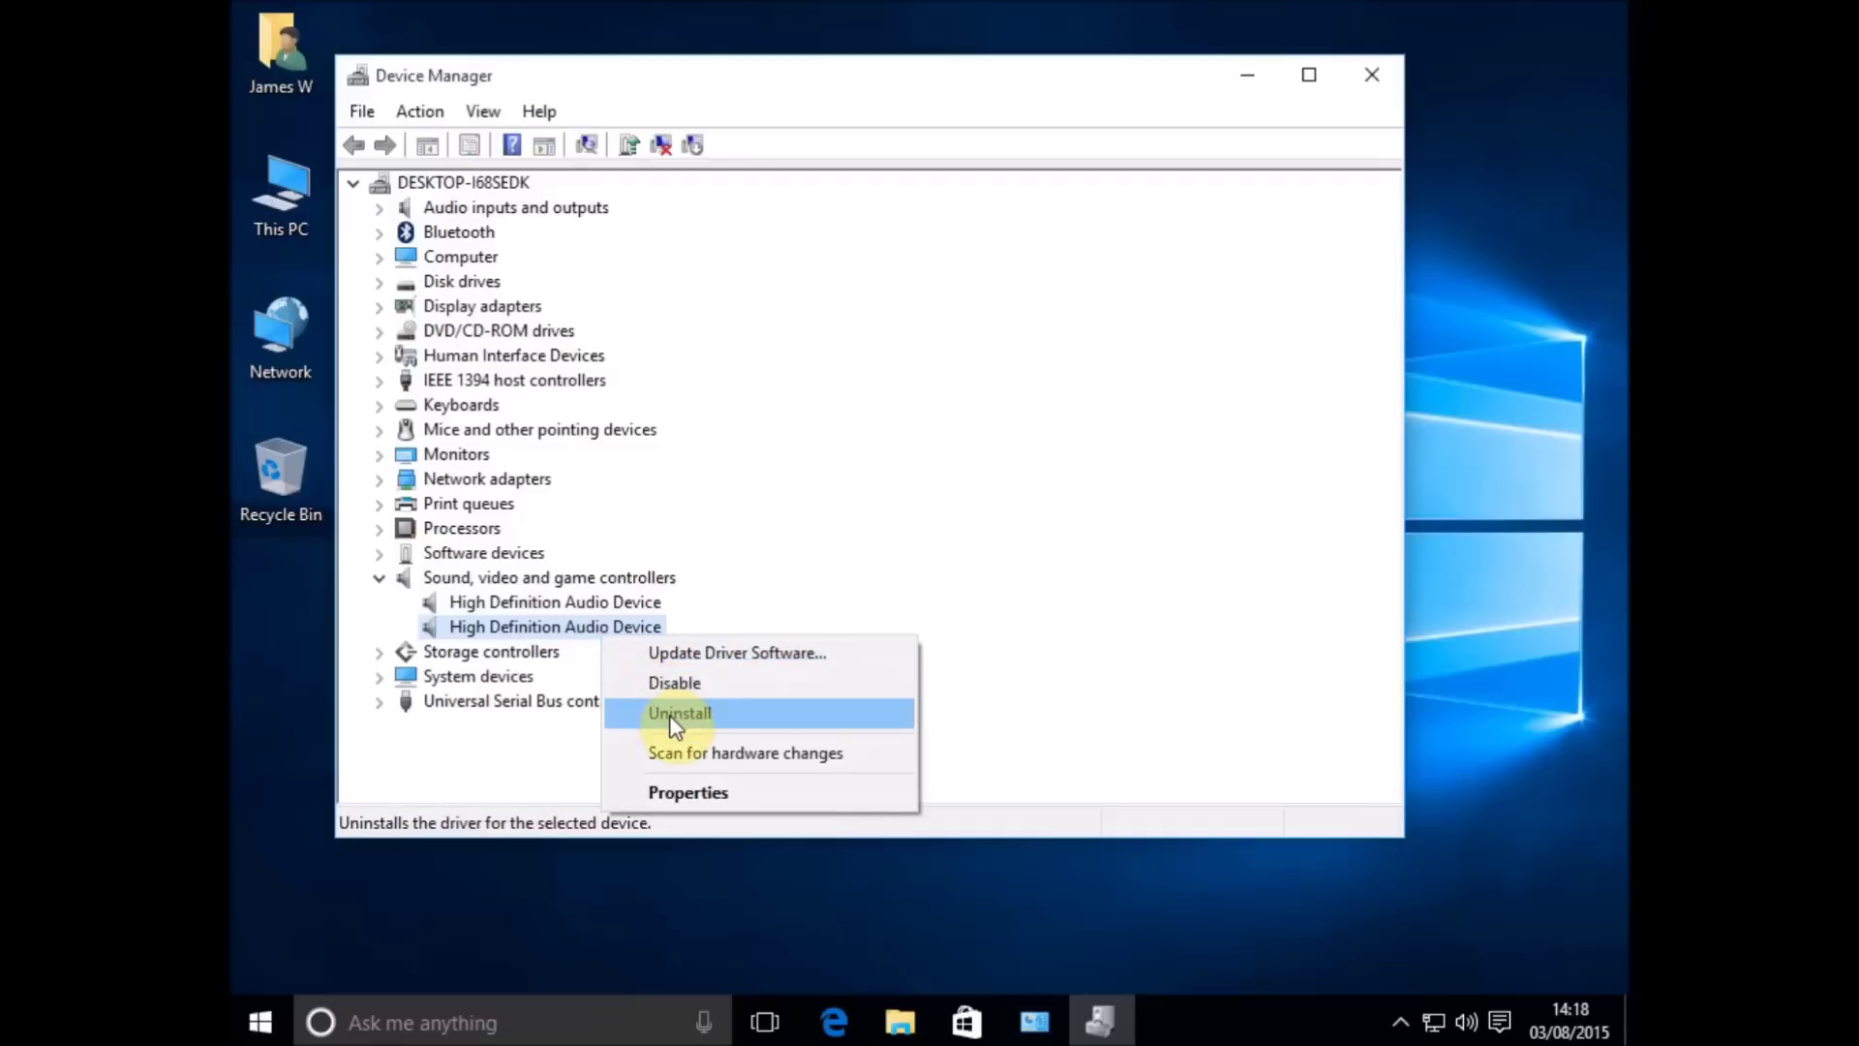
pyautogui.click(854, 600)
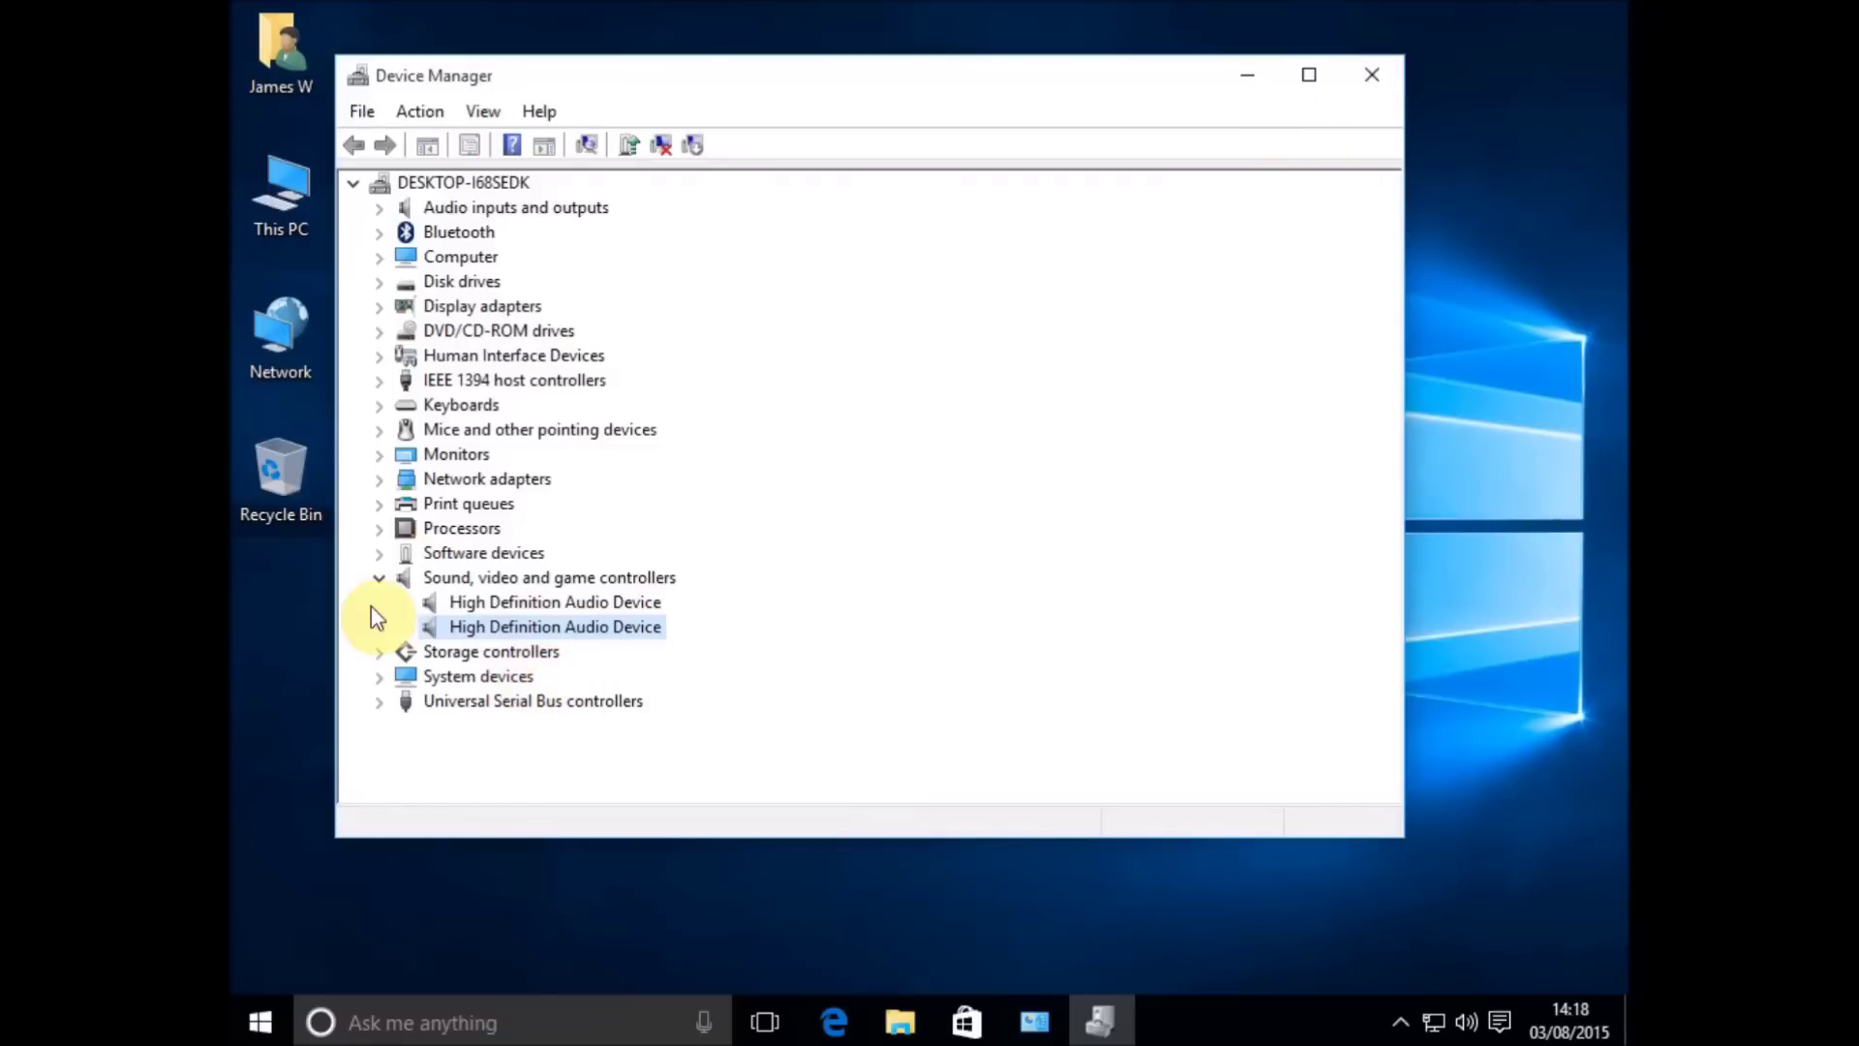
pyautogui.click(376, 580)
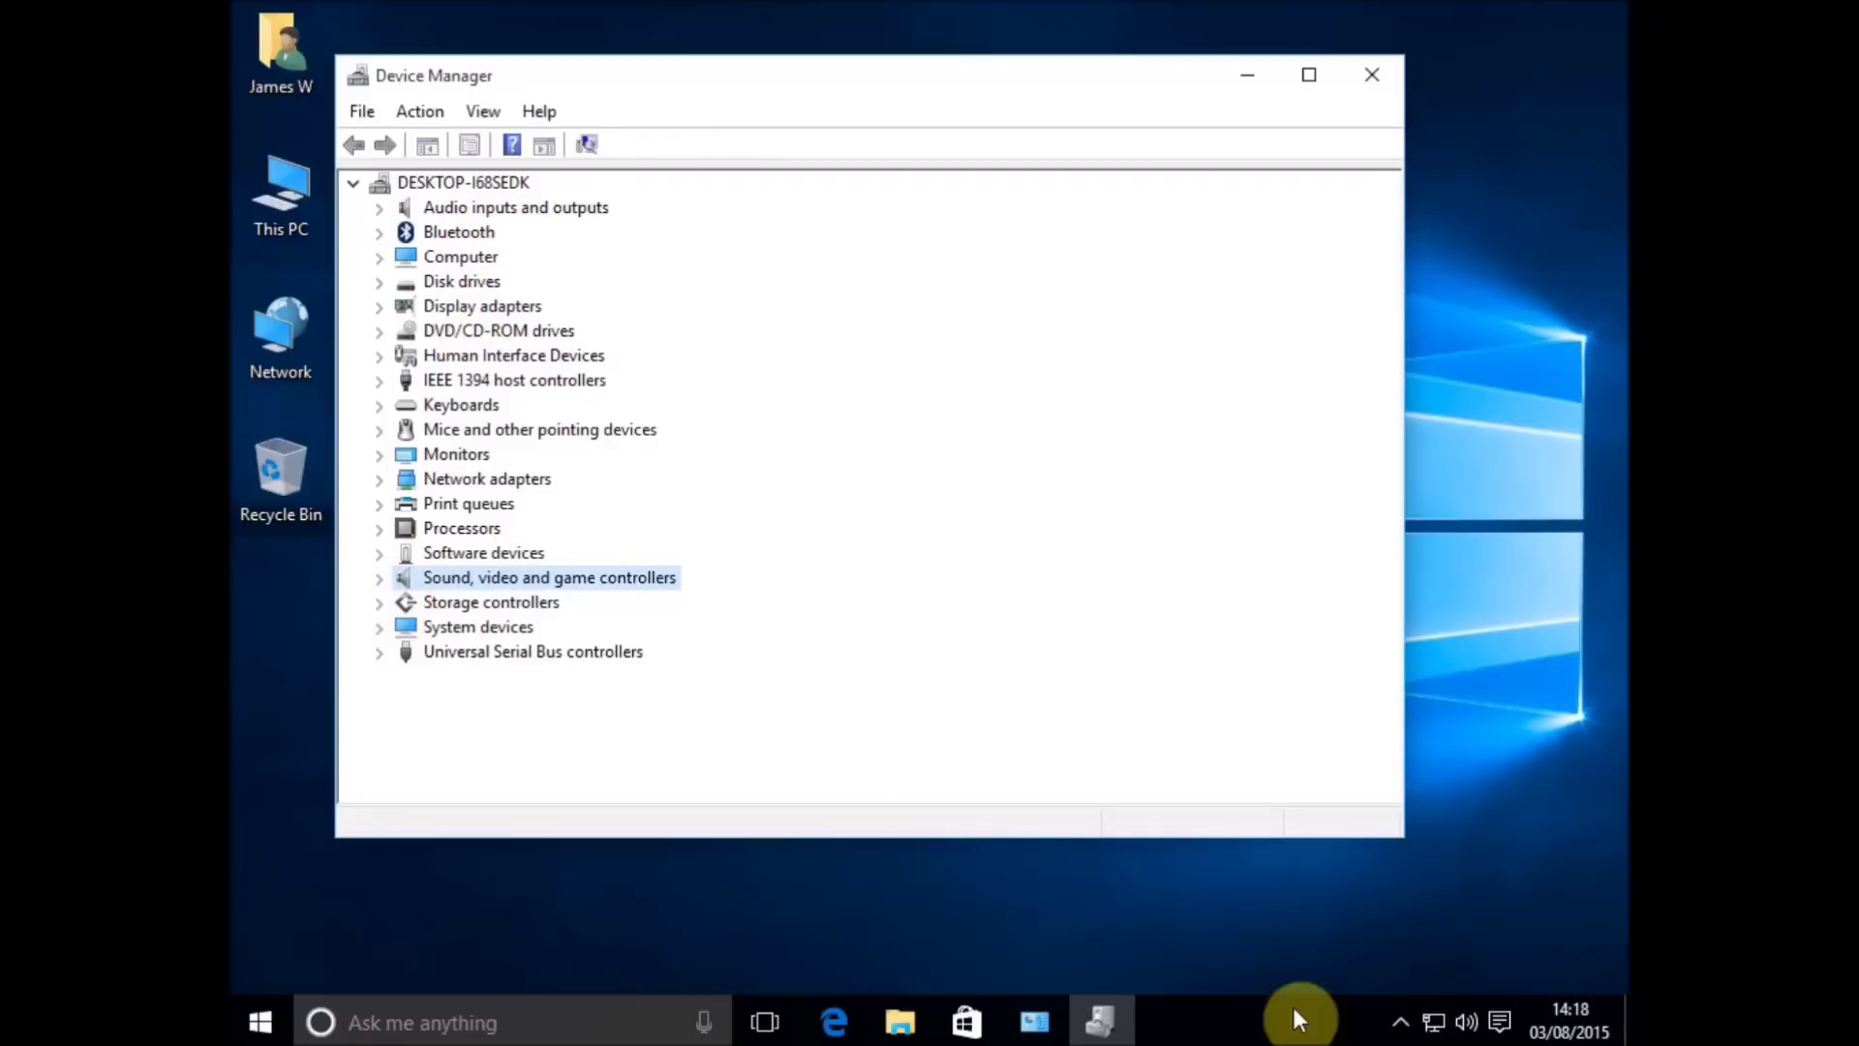
# Step: Check the speaker volume, close Device Manager, and bring up the tray sound options menu
pyautogui.click(1461, 1034)
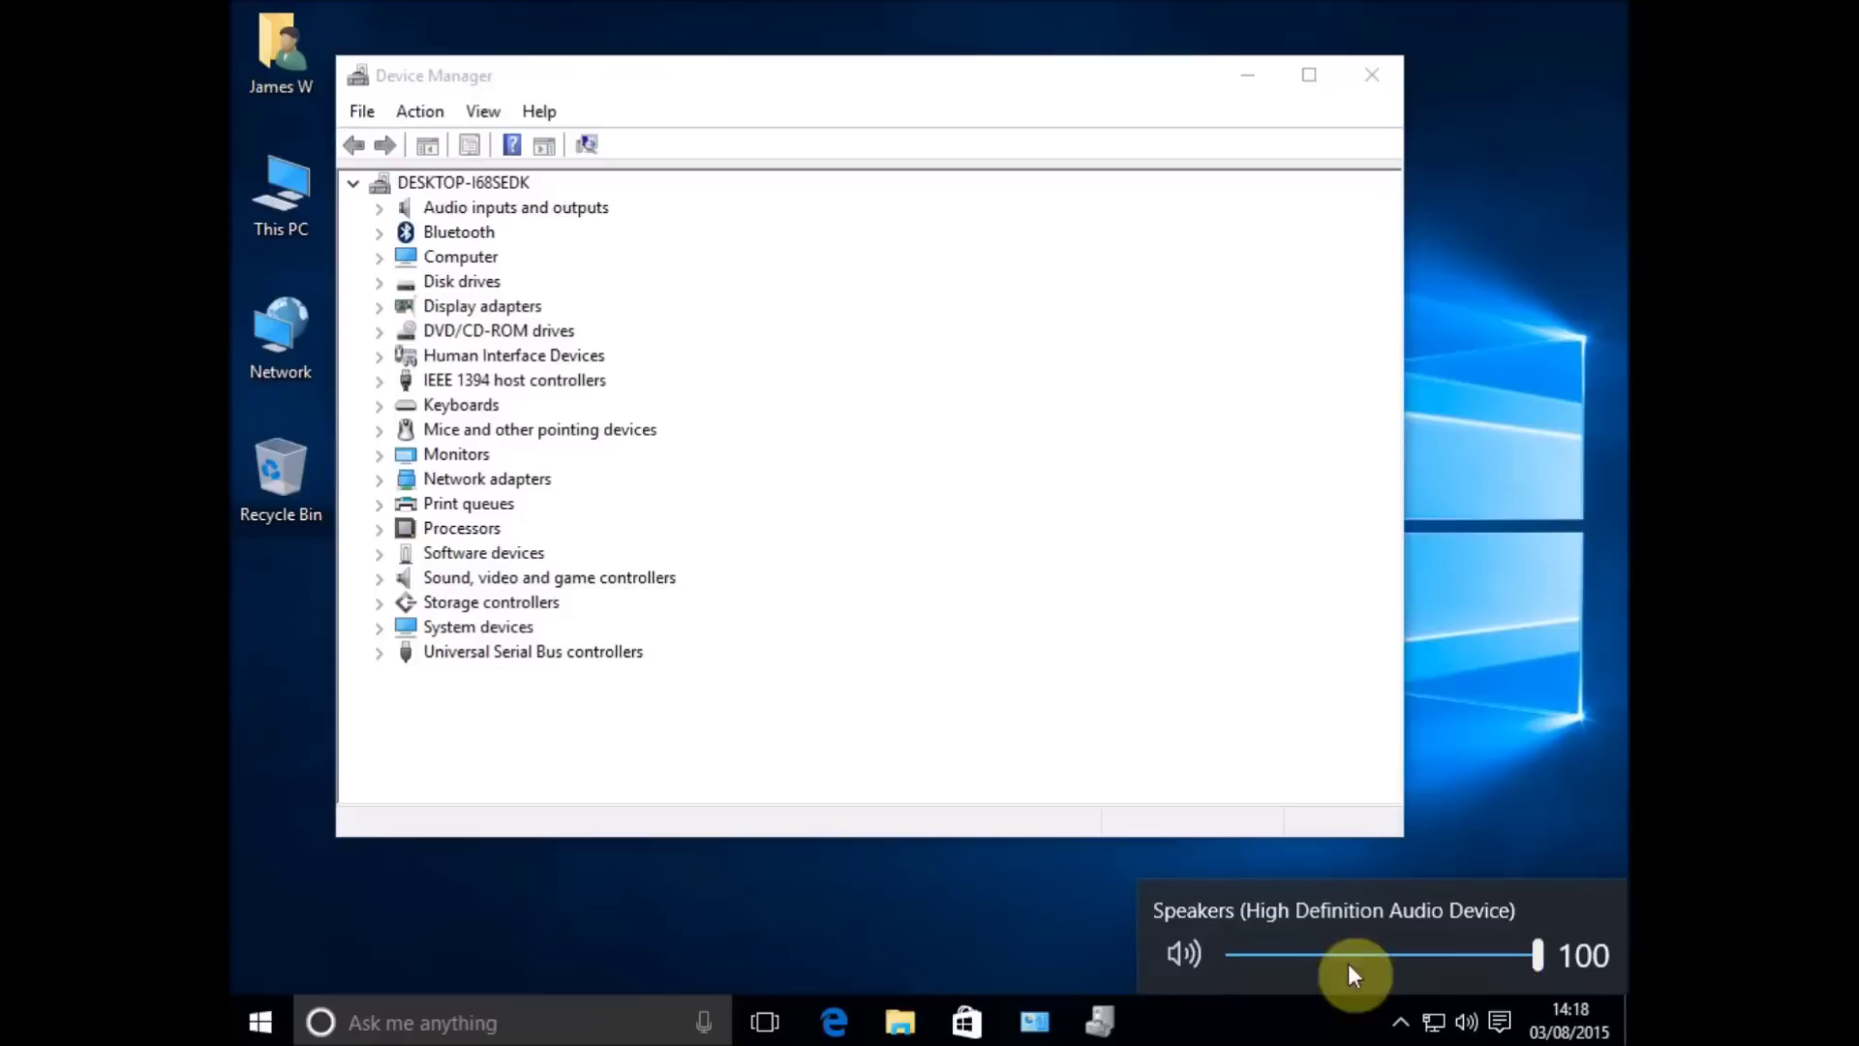
pyautogui.click(1479, 716)
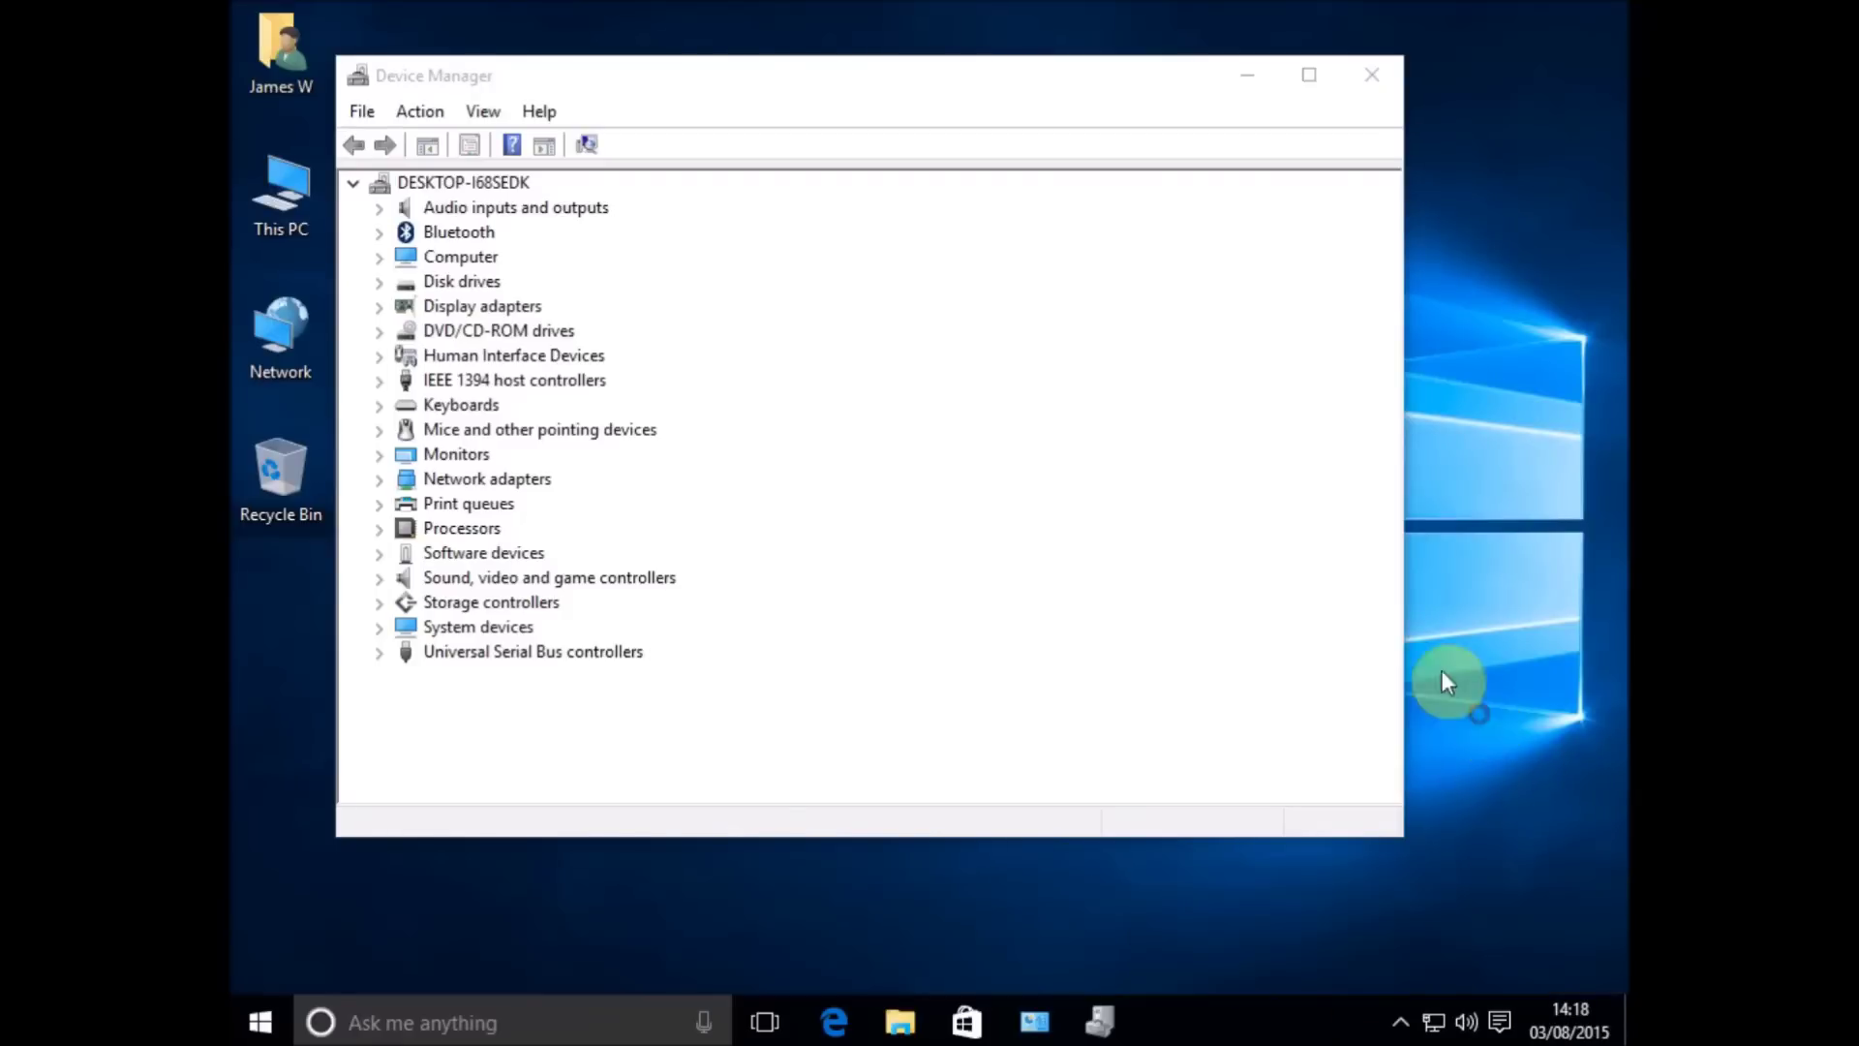
pyautogui.click(1372, 92)
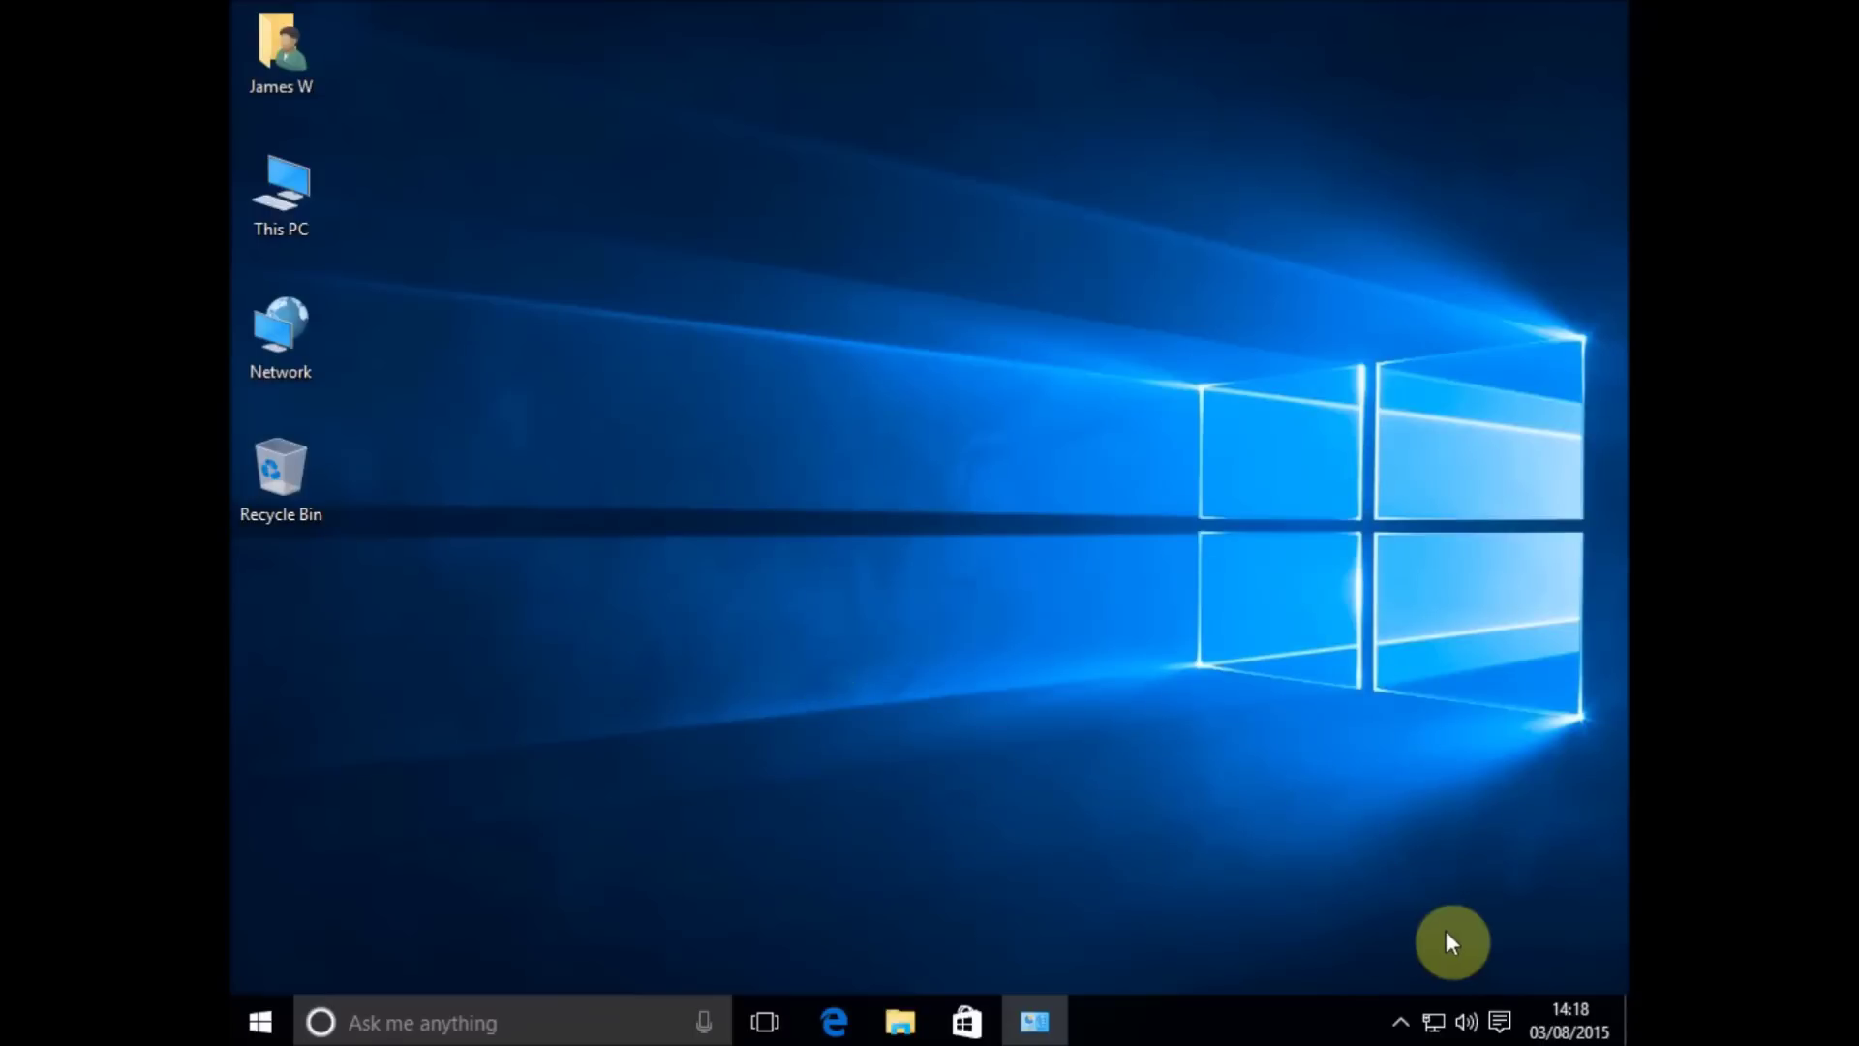
pyautogui.rightClick(1466, 1032)
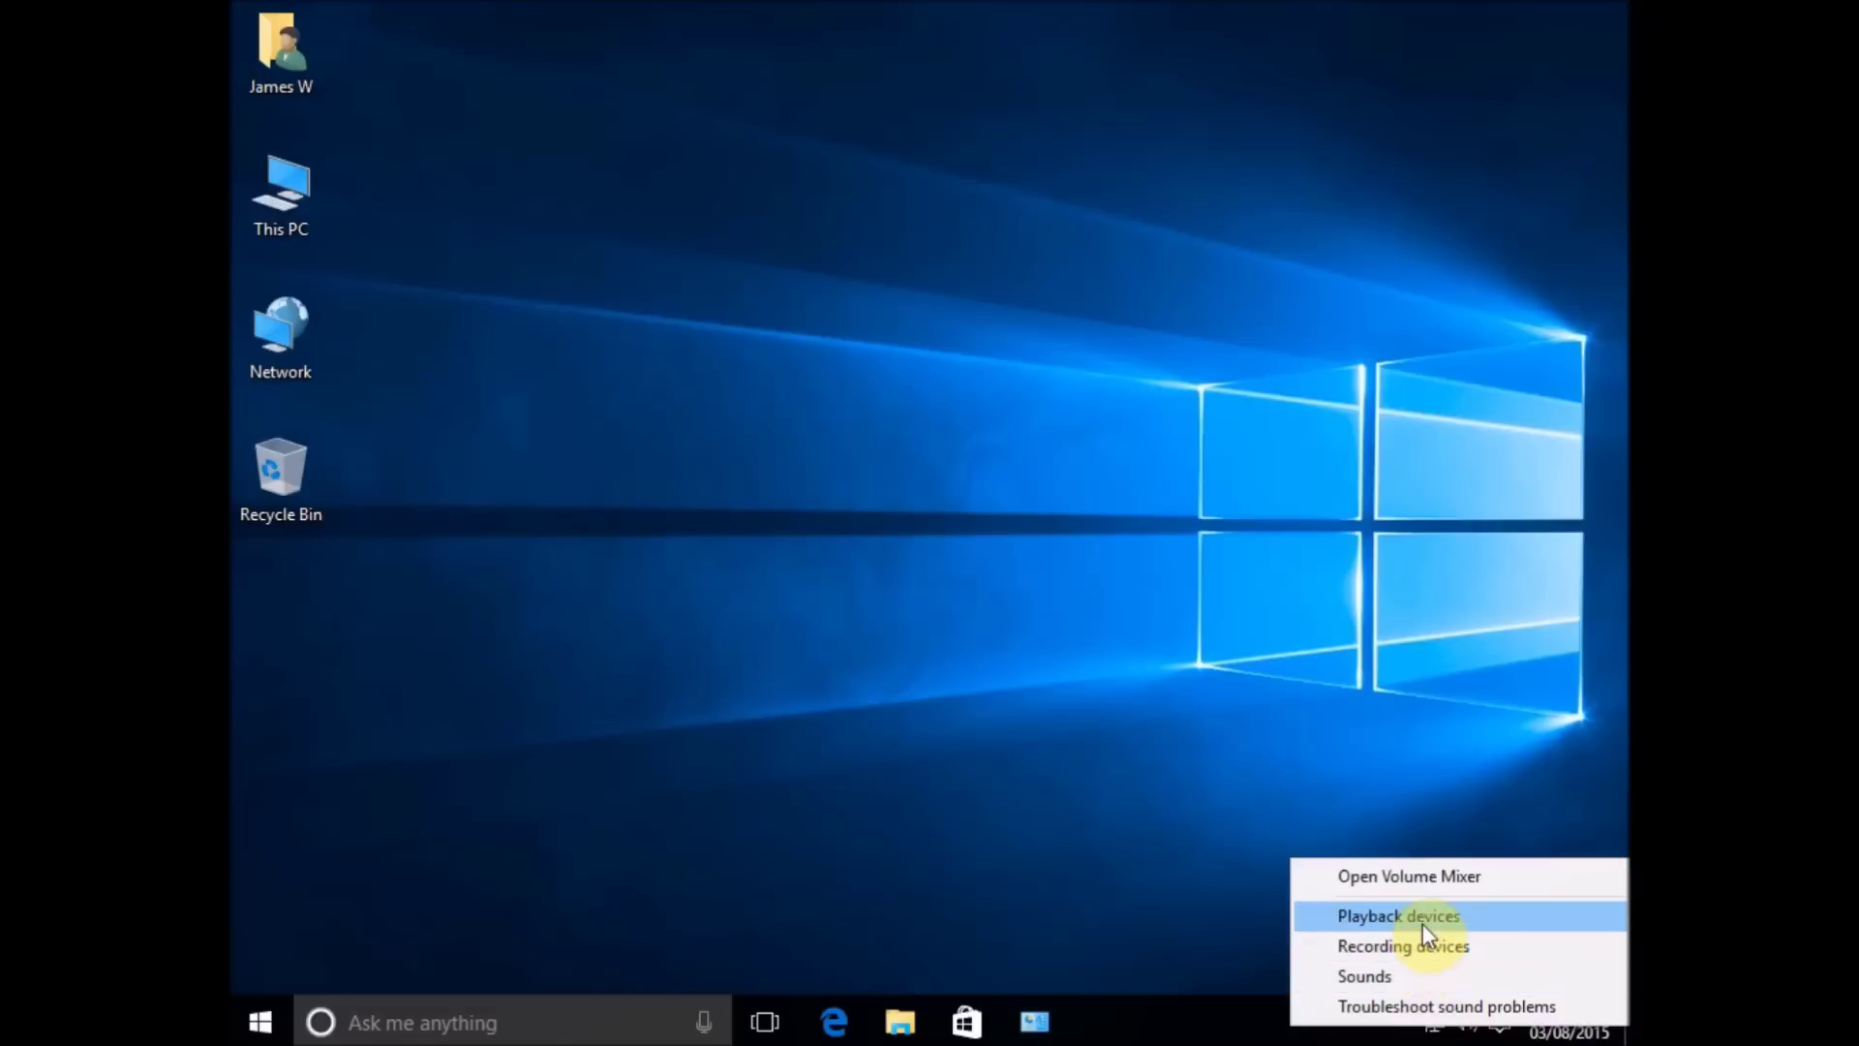
# Step: Open Playback devices and show the Speakers device's Properties
pyautogui.click(1396, 924)
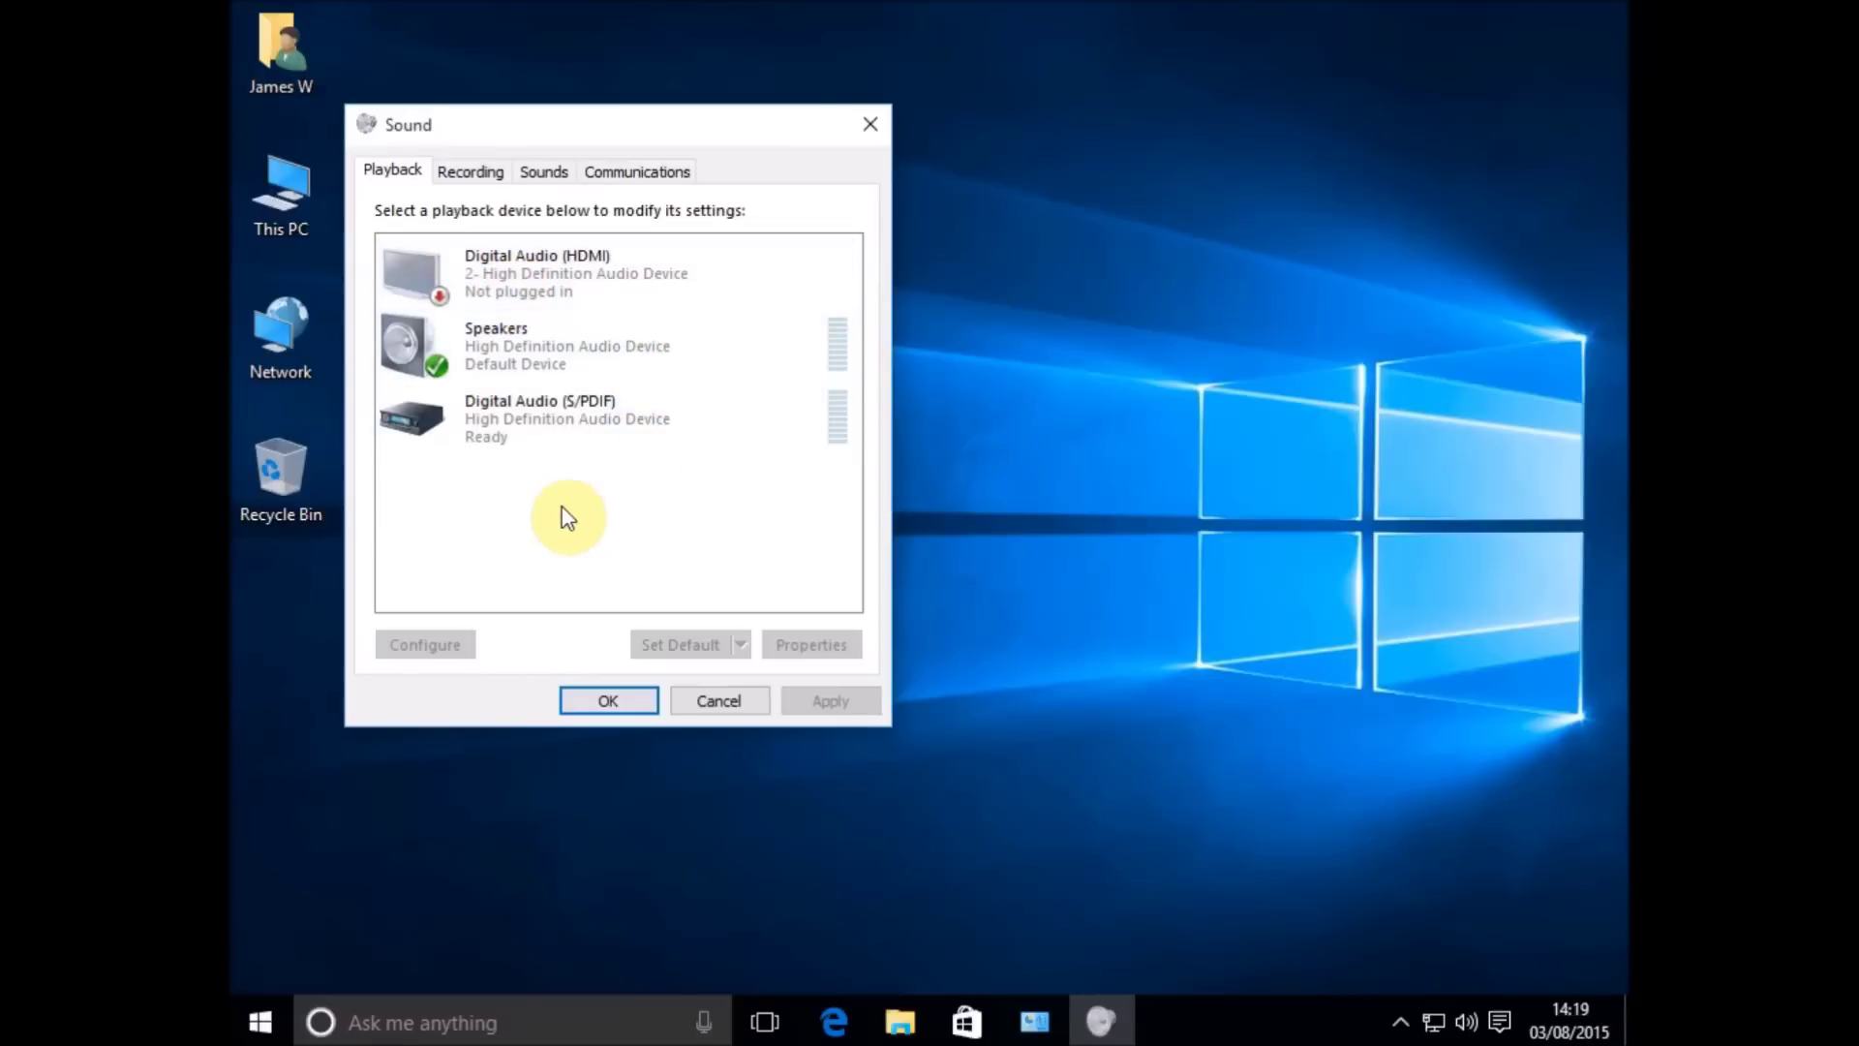
pyautogui.click(575, 355)
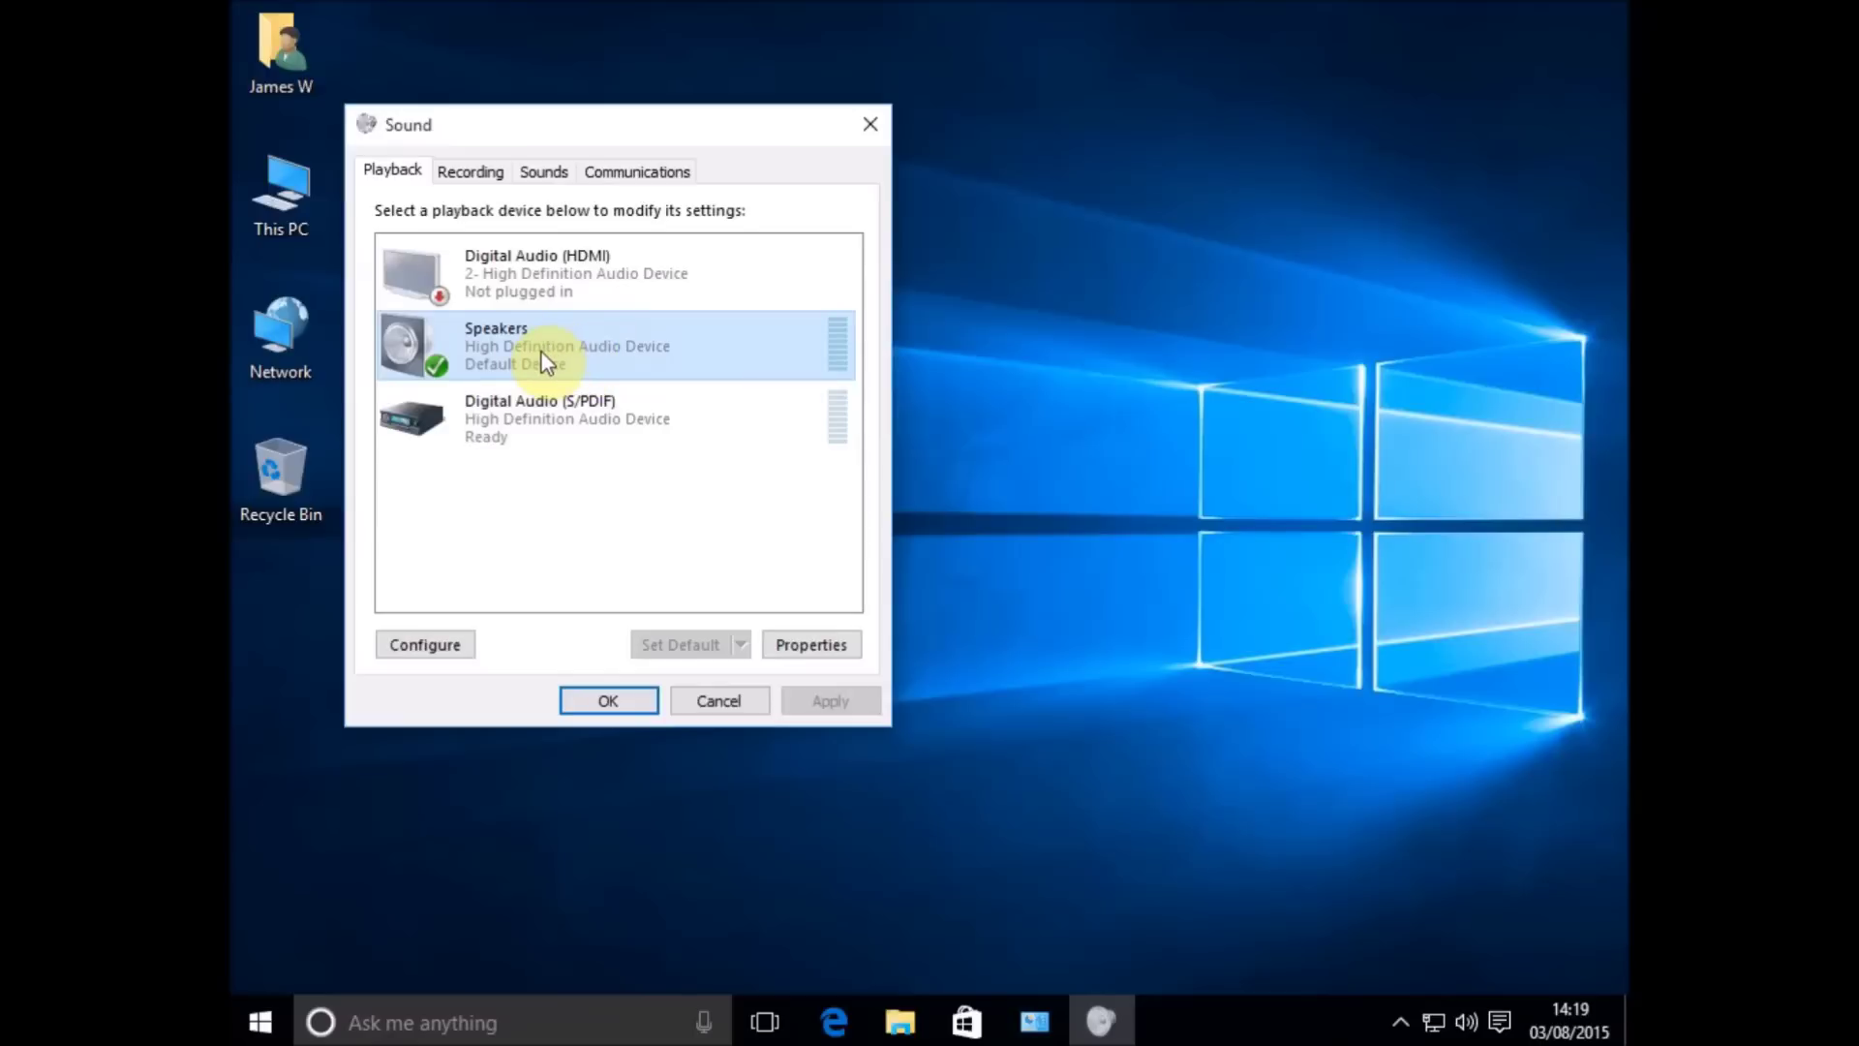
pyautogui.click(819, 645)
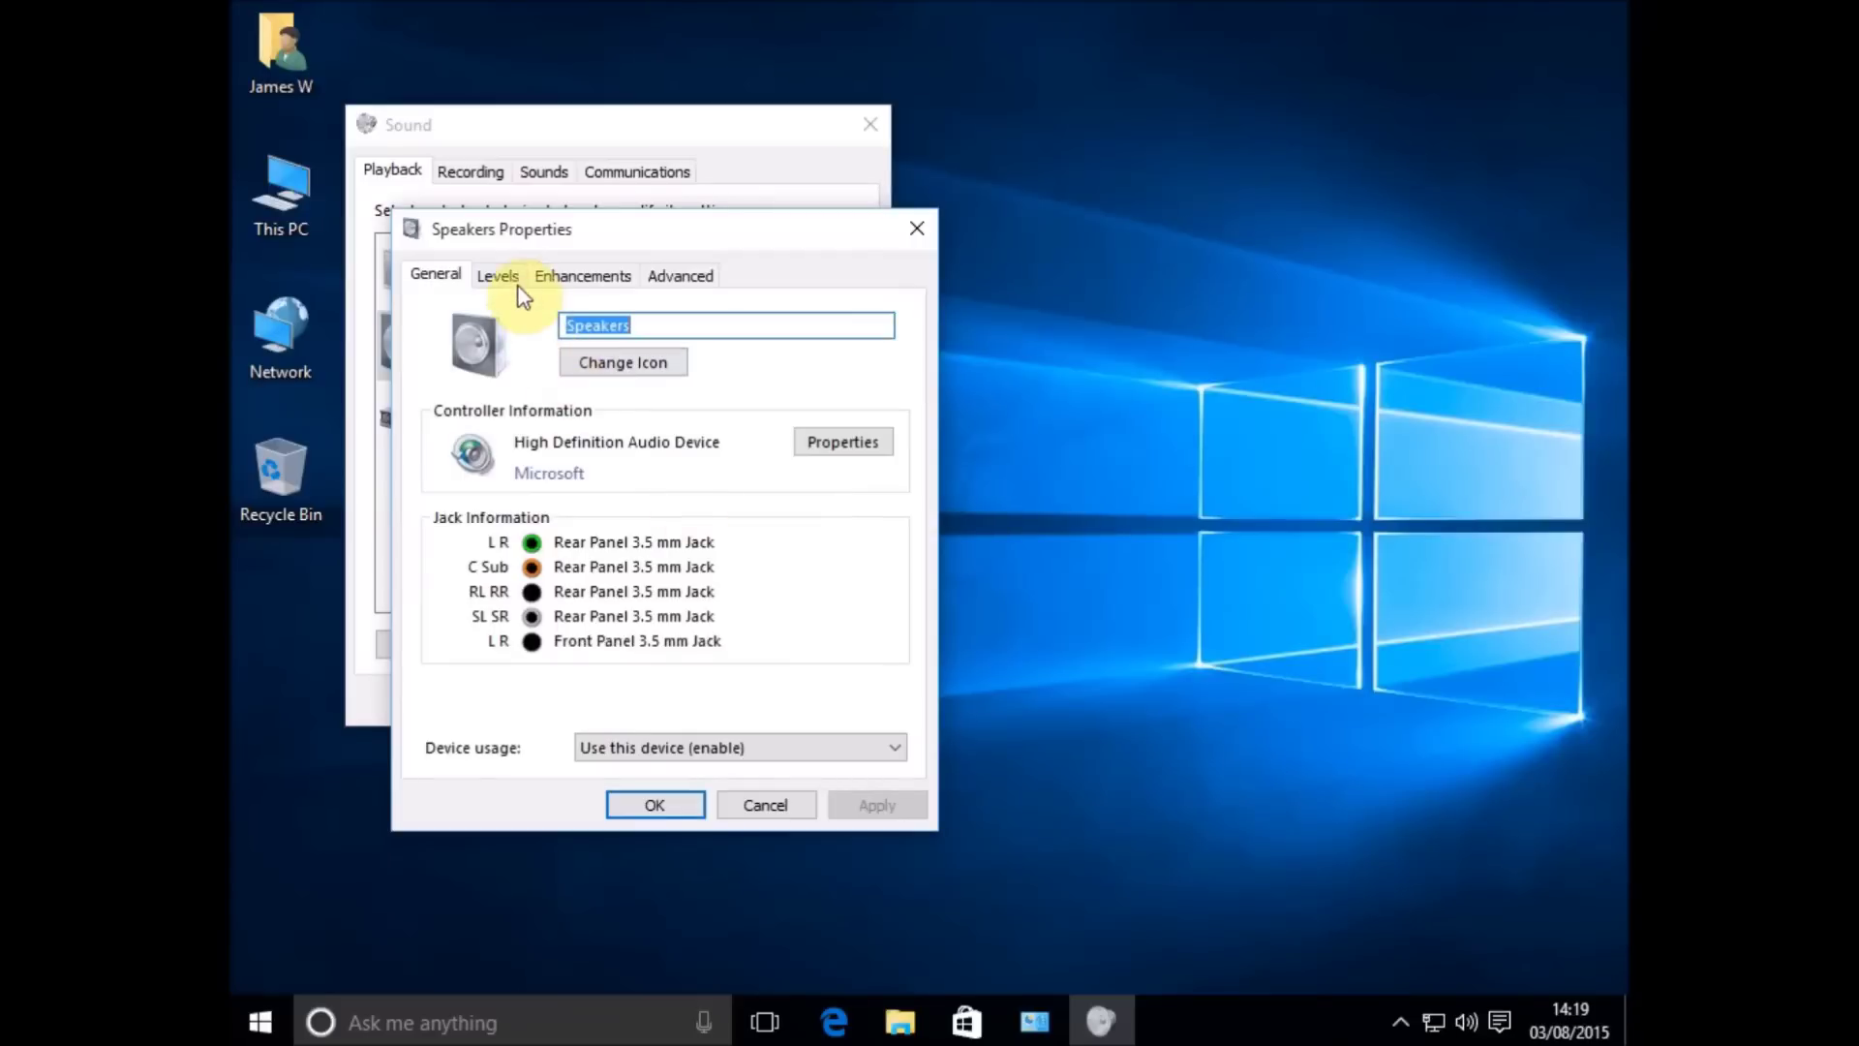
# Step: Disable all Speakers enhancements, apply, and preview the sound with volume at 100
pyautogui.click(572, 288)
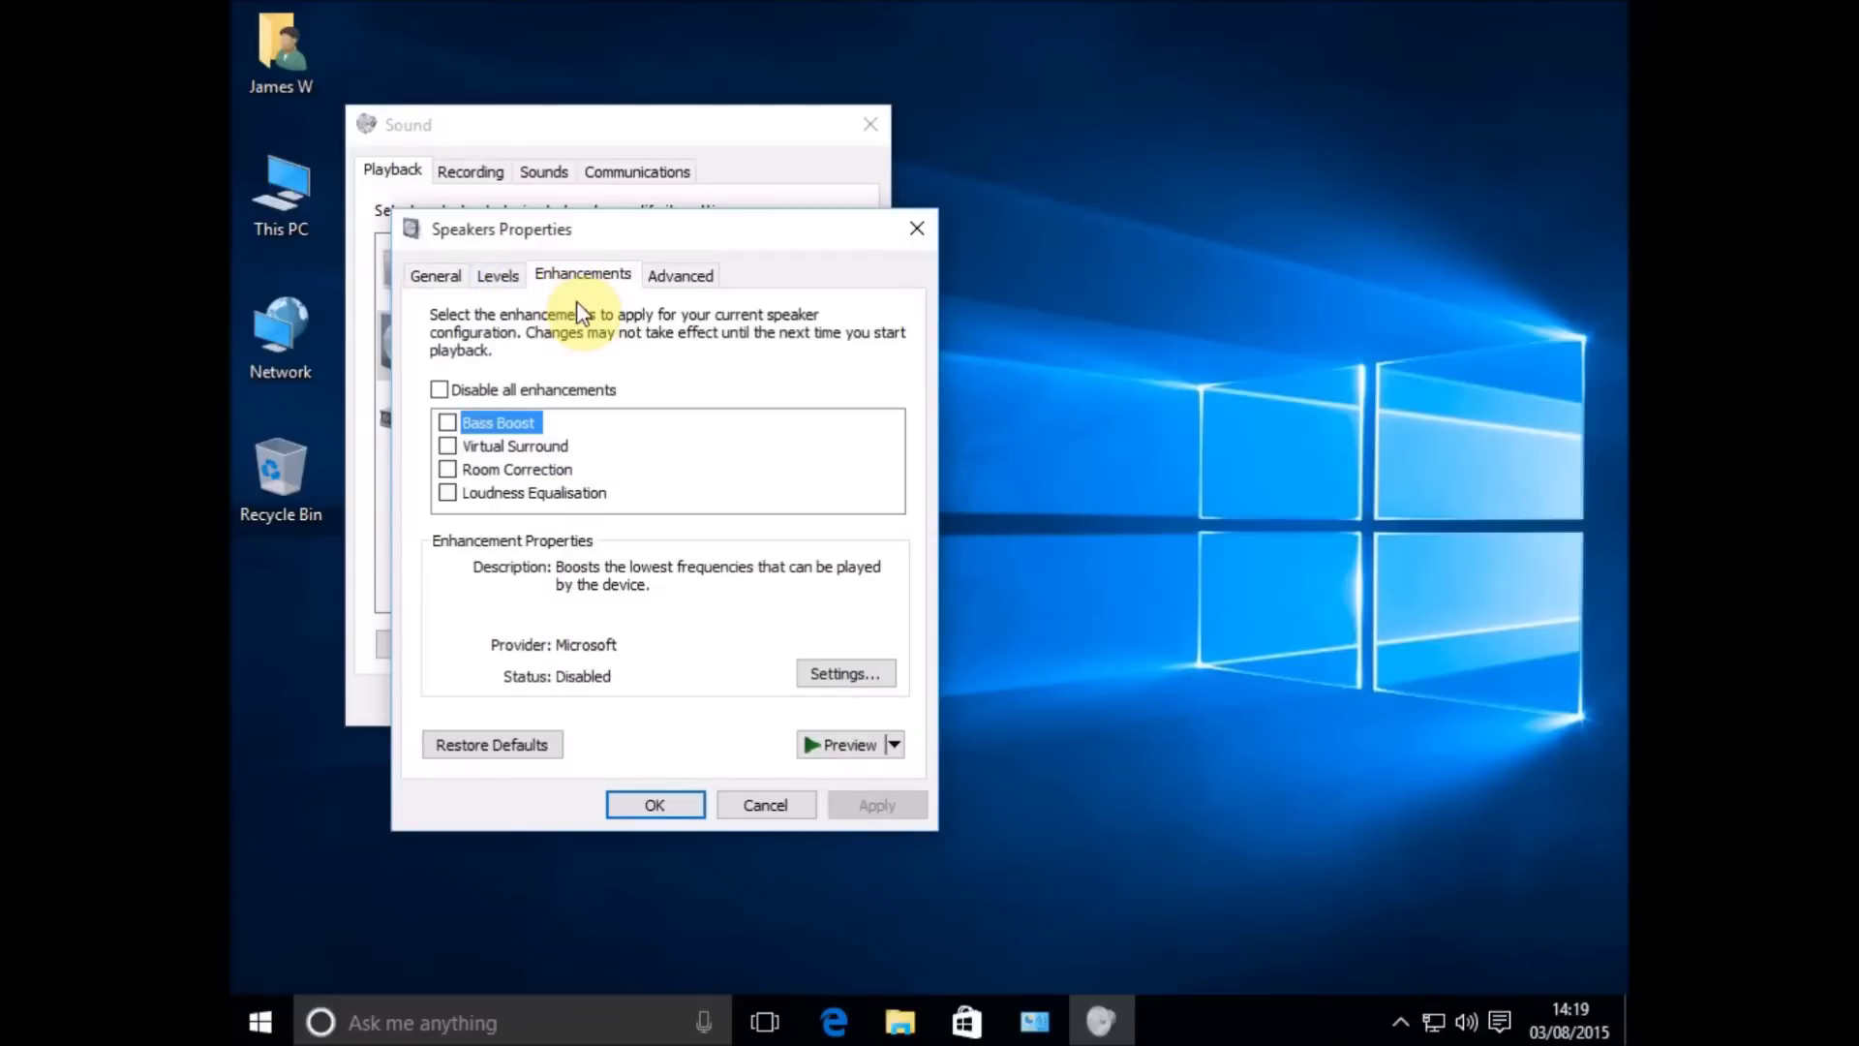
pyautogui.click(438, 391)
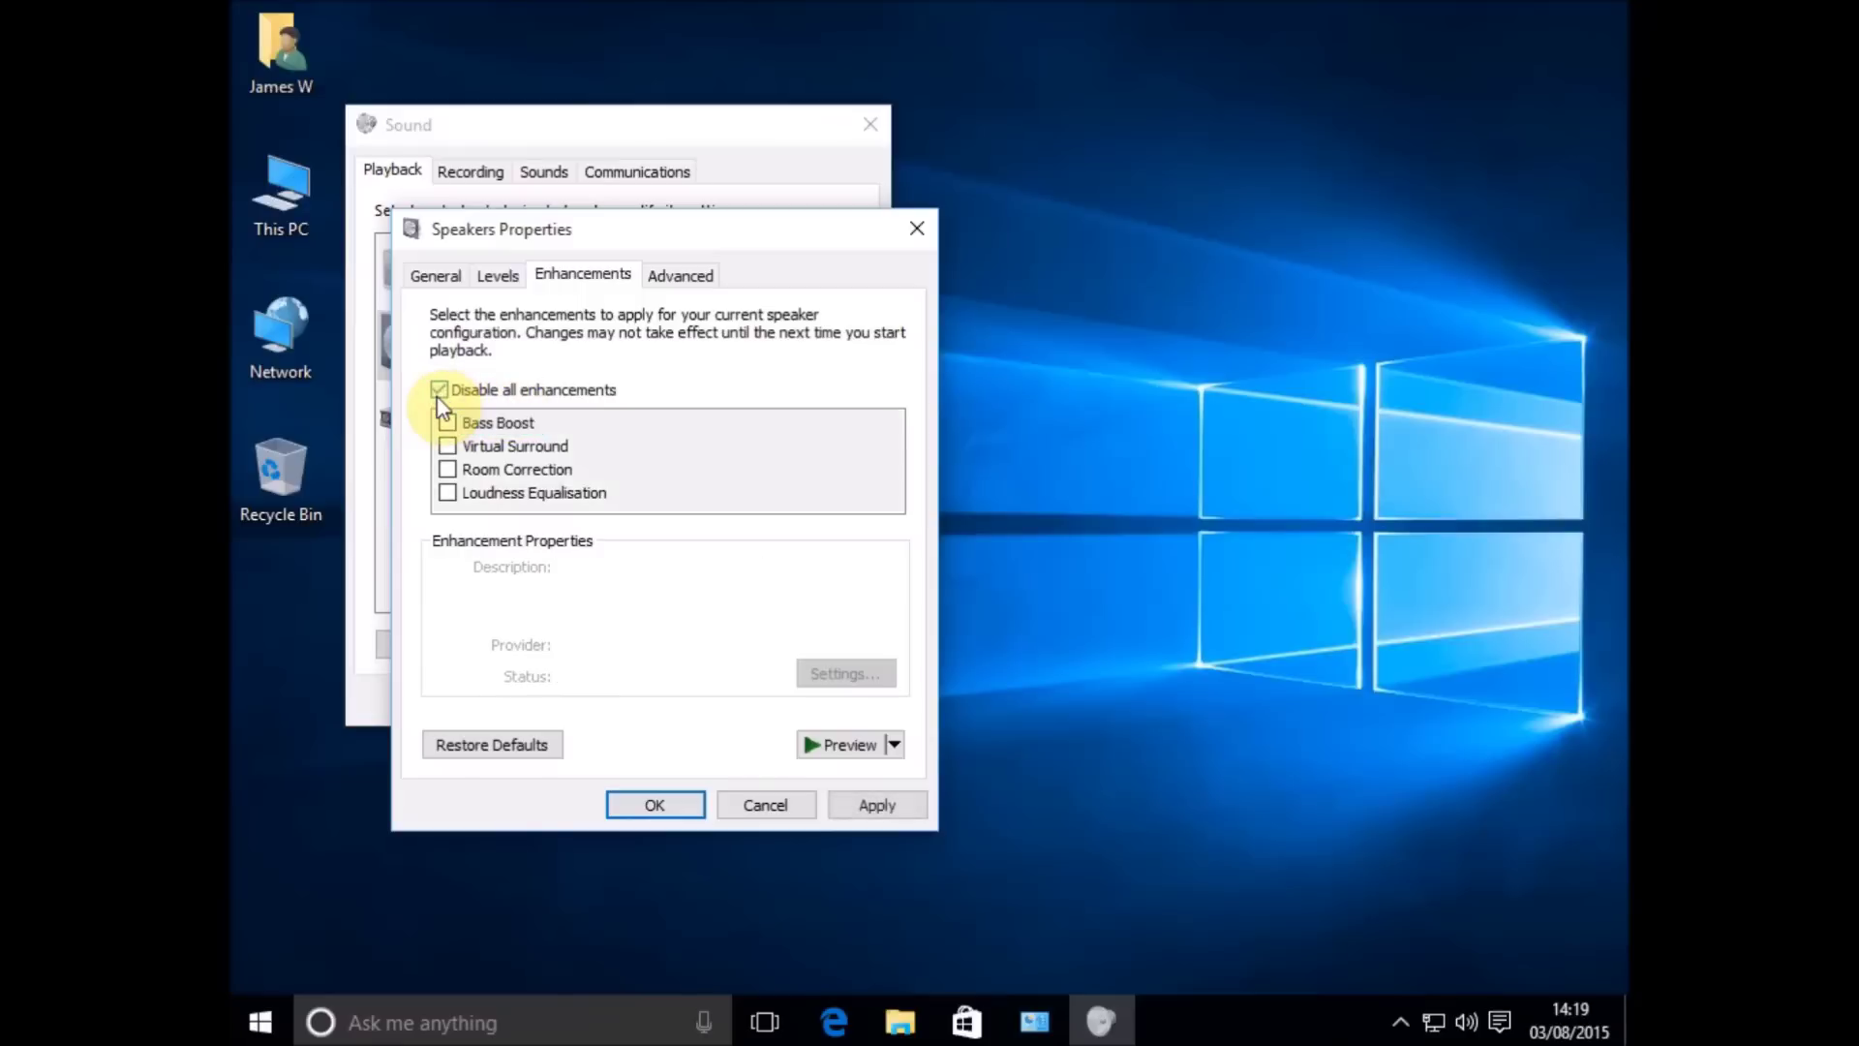
pyautogui.click(859, 807)
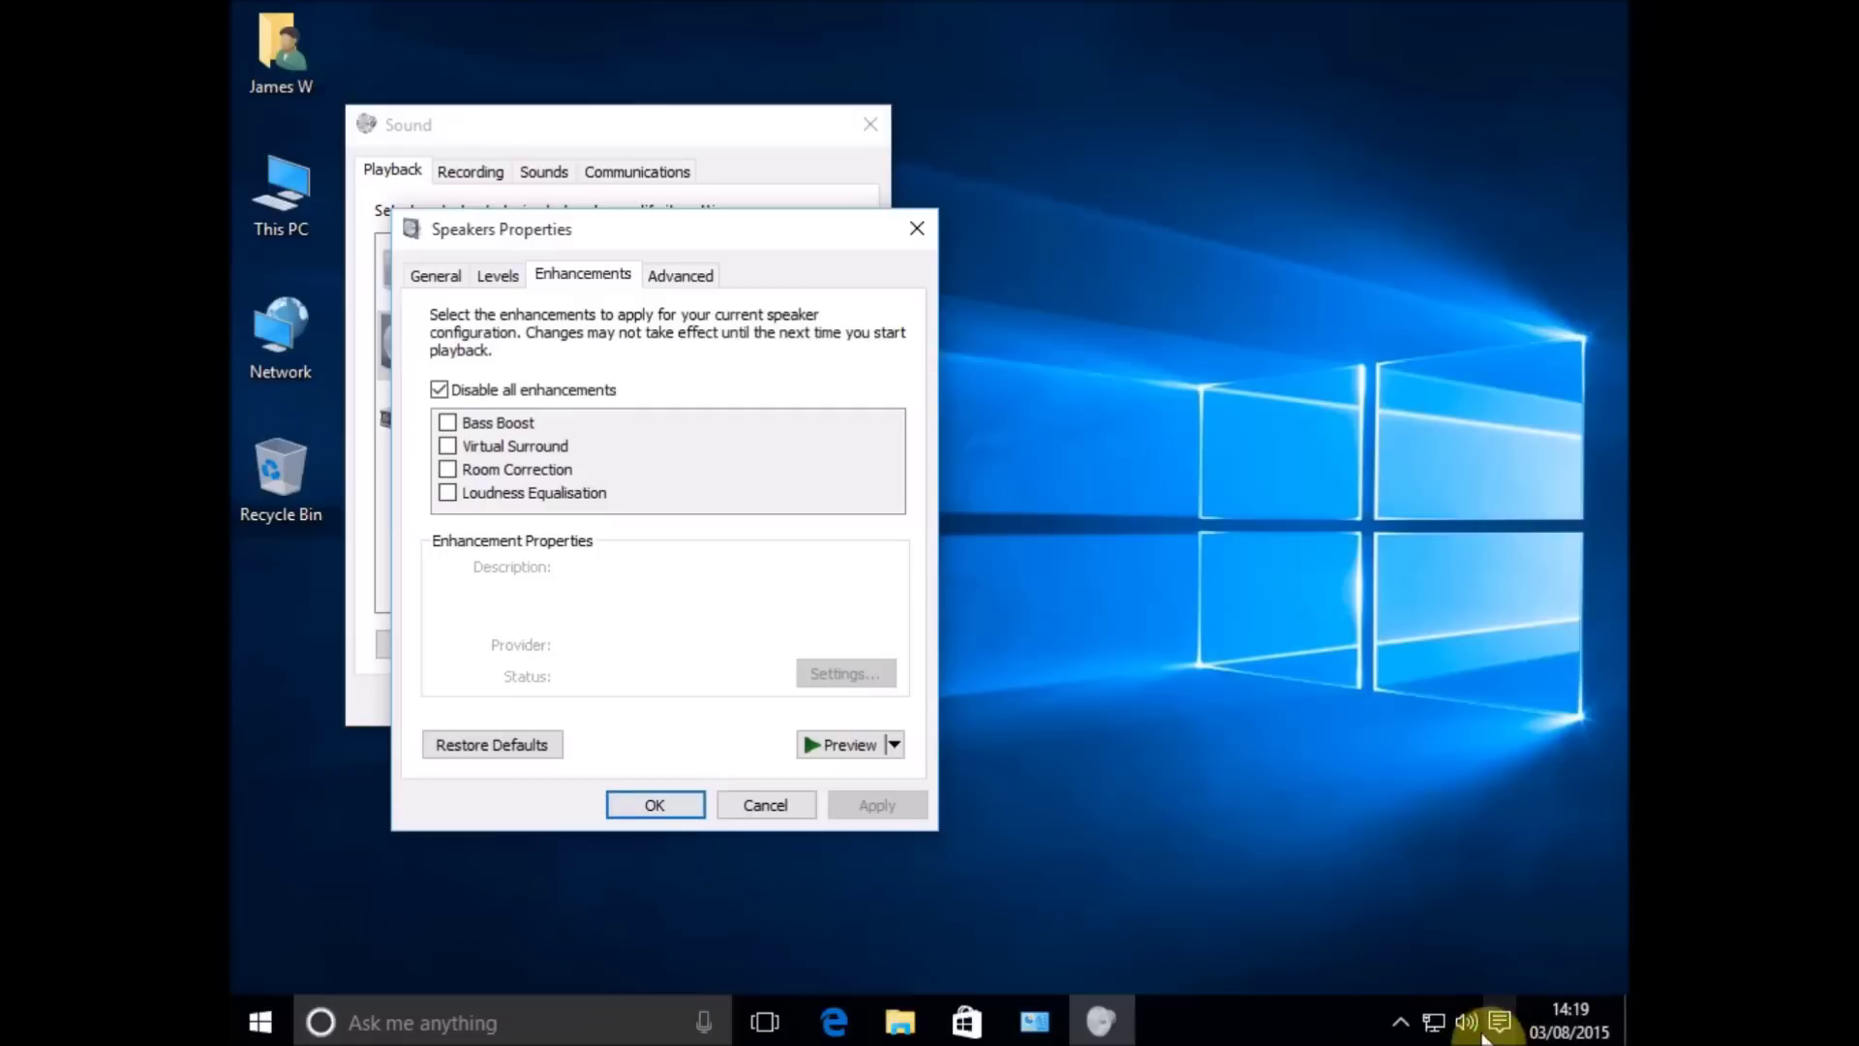
pyautogui.click(1467, 1012)
pyautogui.moveTo(1532, 962)
pyautogui.mouseDown()
pyautogui.moveTo(1502, 968)
pyautogui.moveTo(1541, 964)
pyautogui.mouseUp()
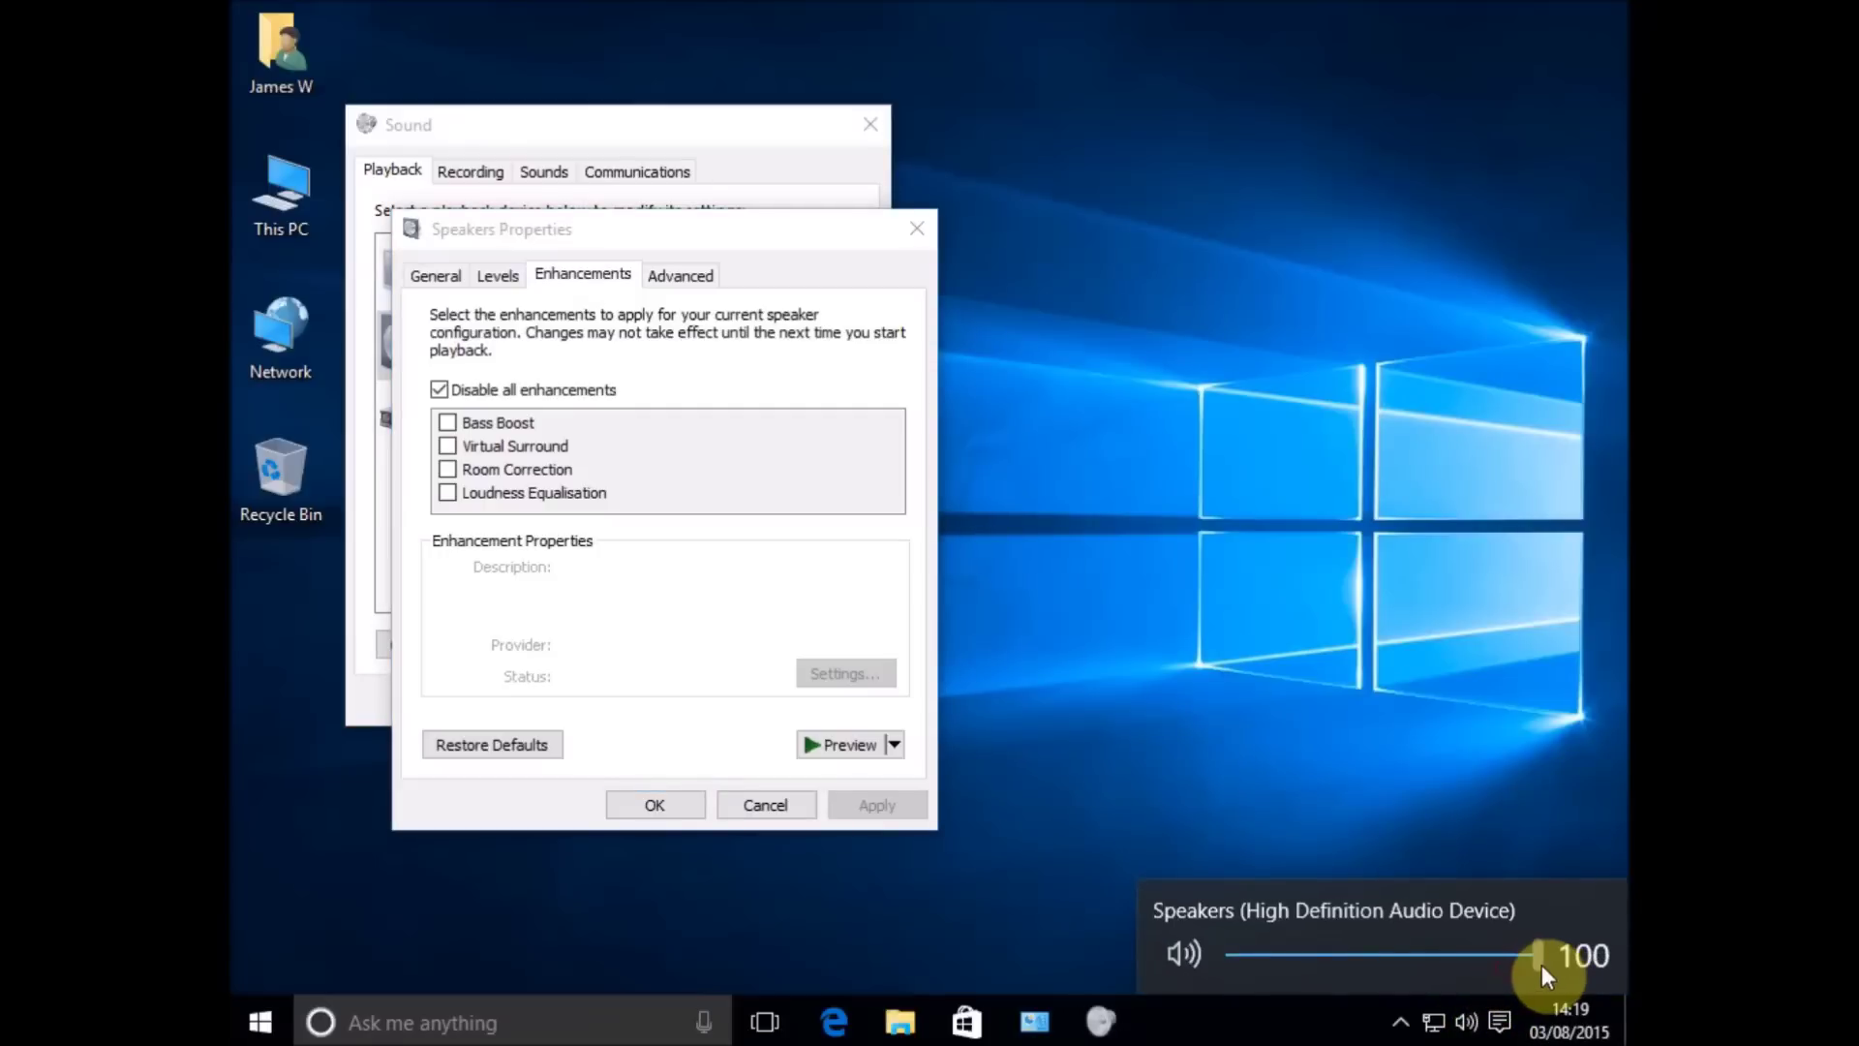
pyautogui.click(827, 757)
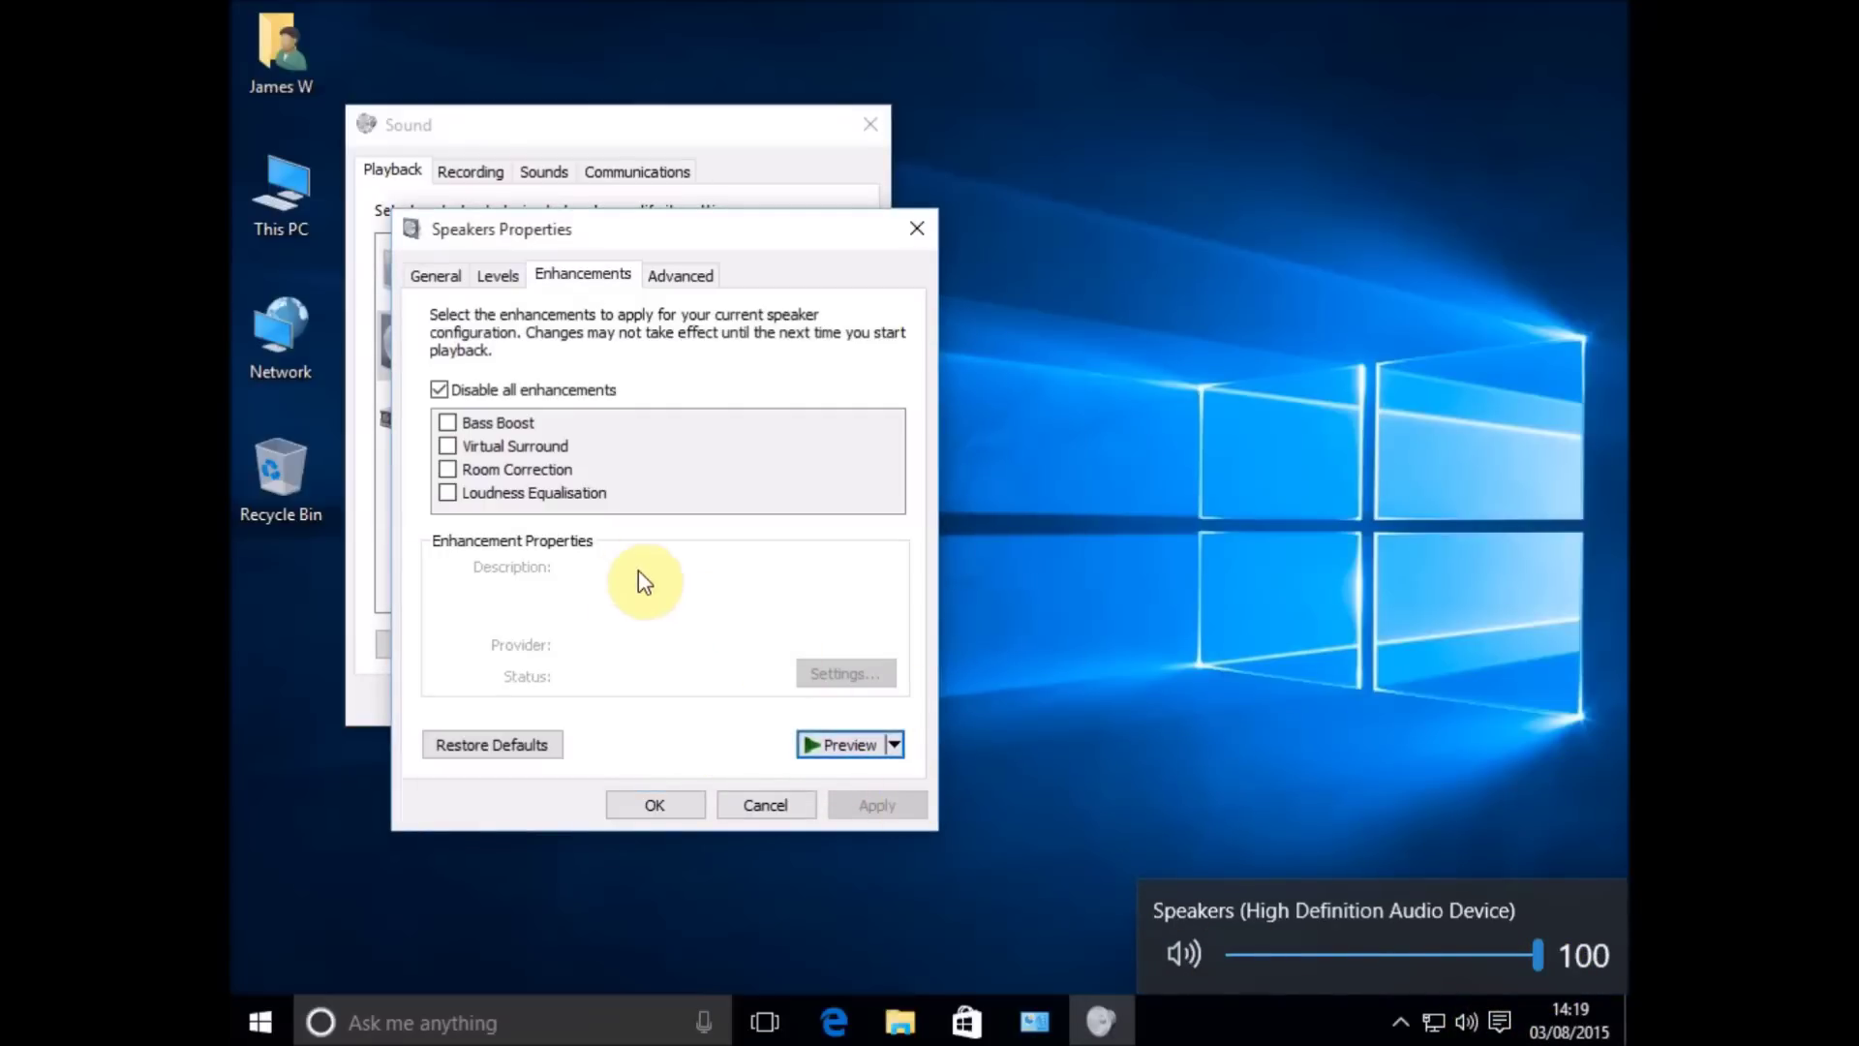
pyautogui.click(689, 281)
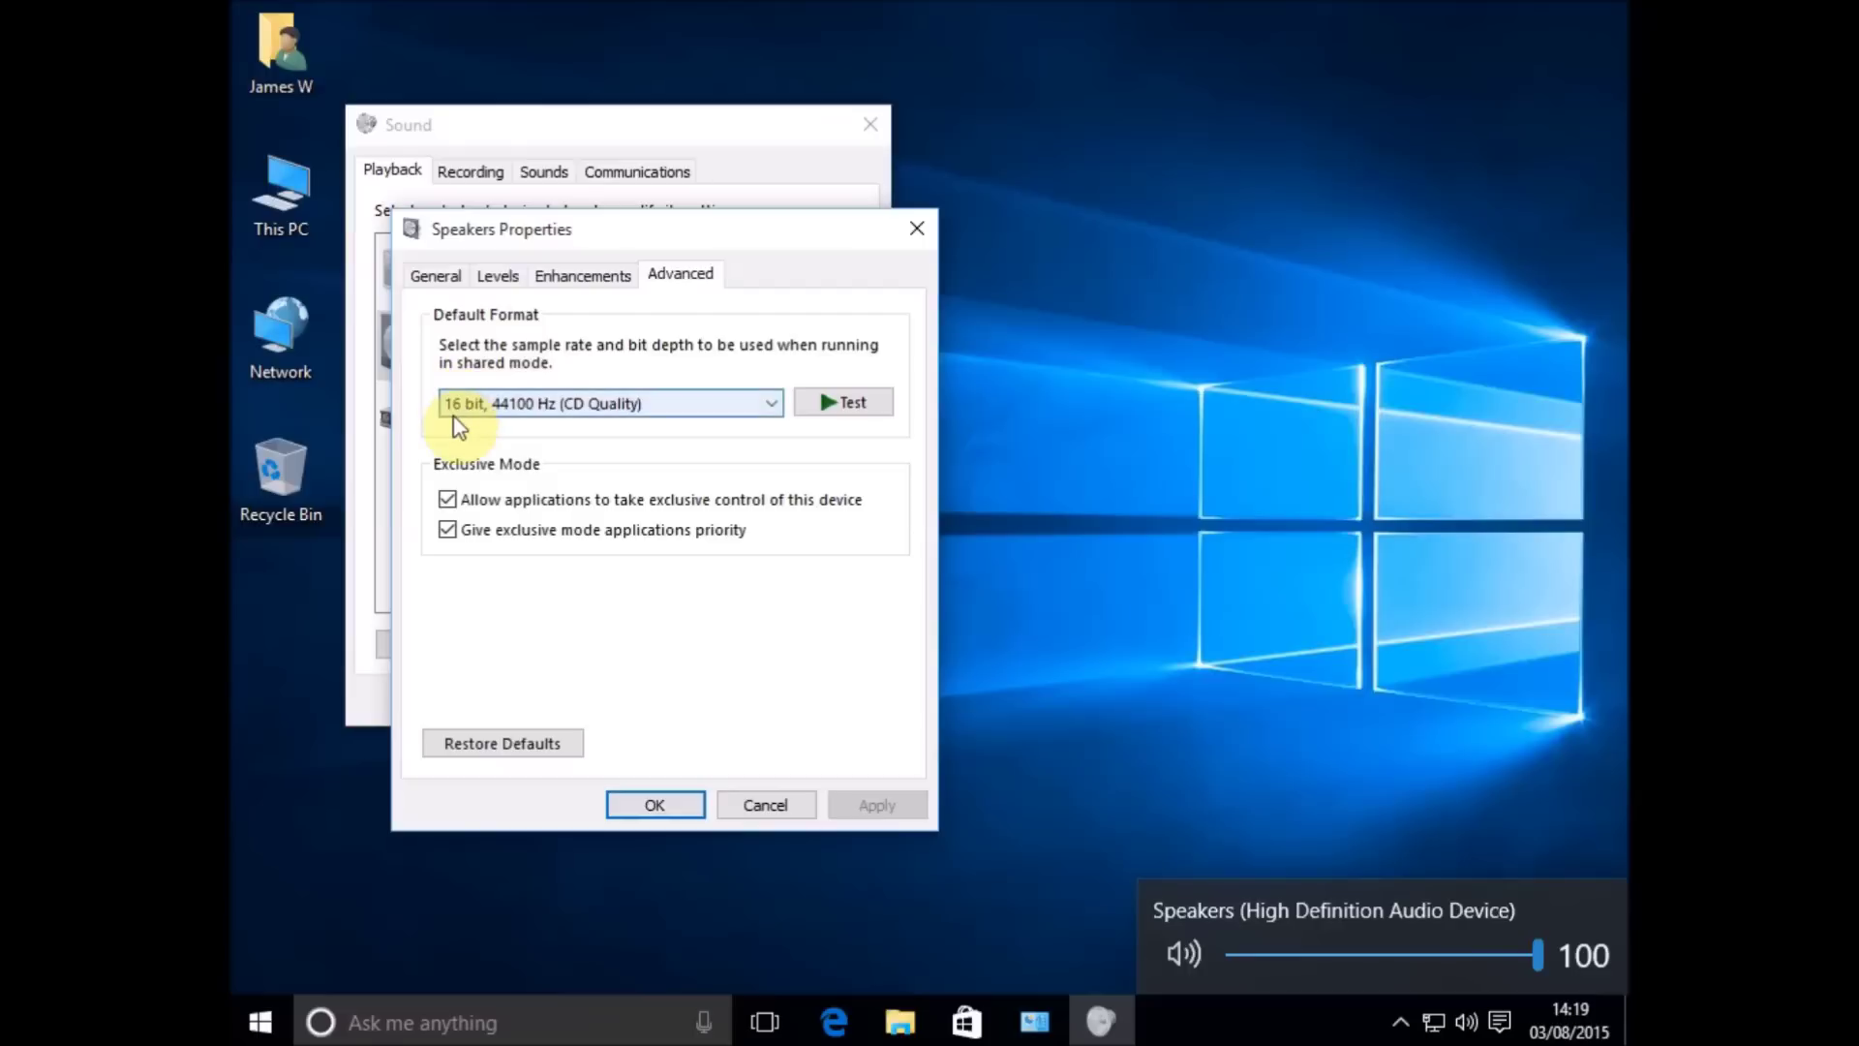
# Step: Set the Speakers default format to 24 bit, 96000 Hz (Studio Quality), apply and test it
pyautogui.click(768, 406)
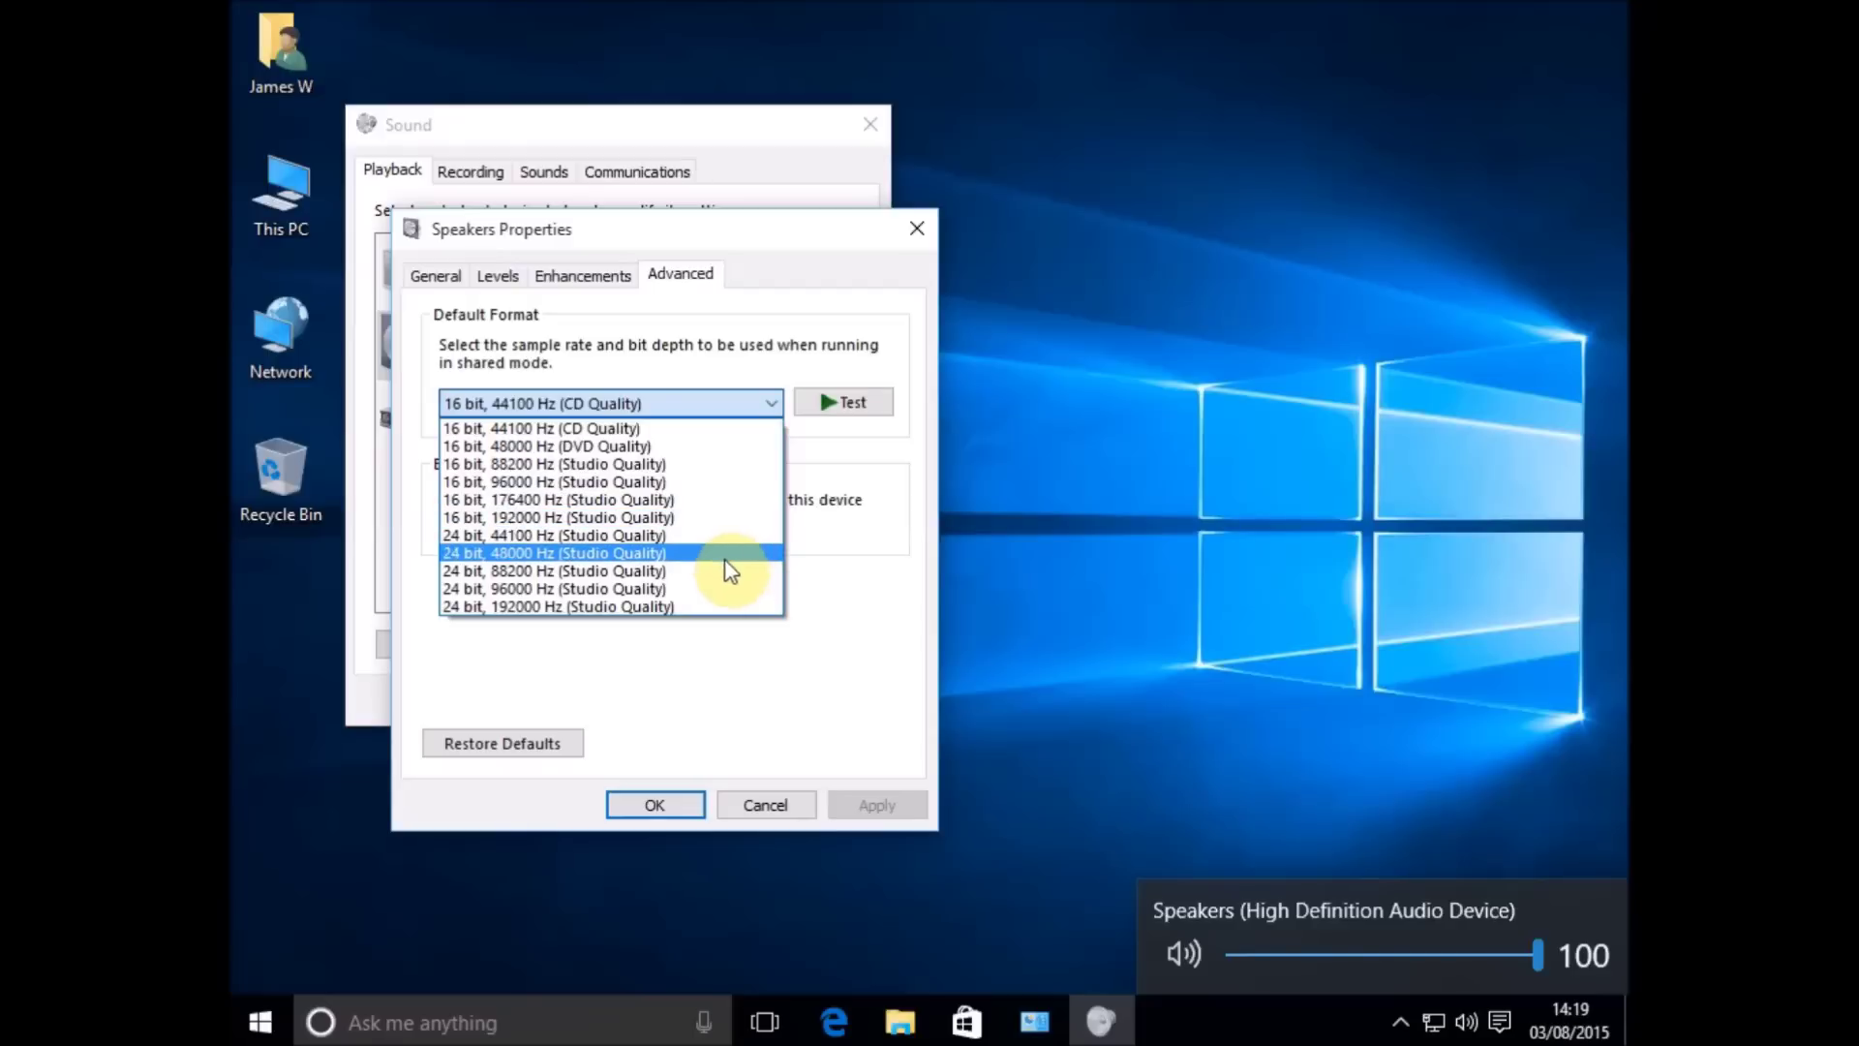
pyautogui.click(668, 592)
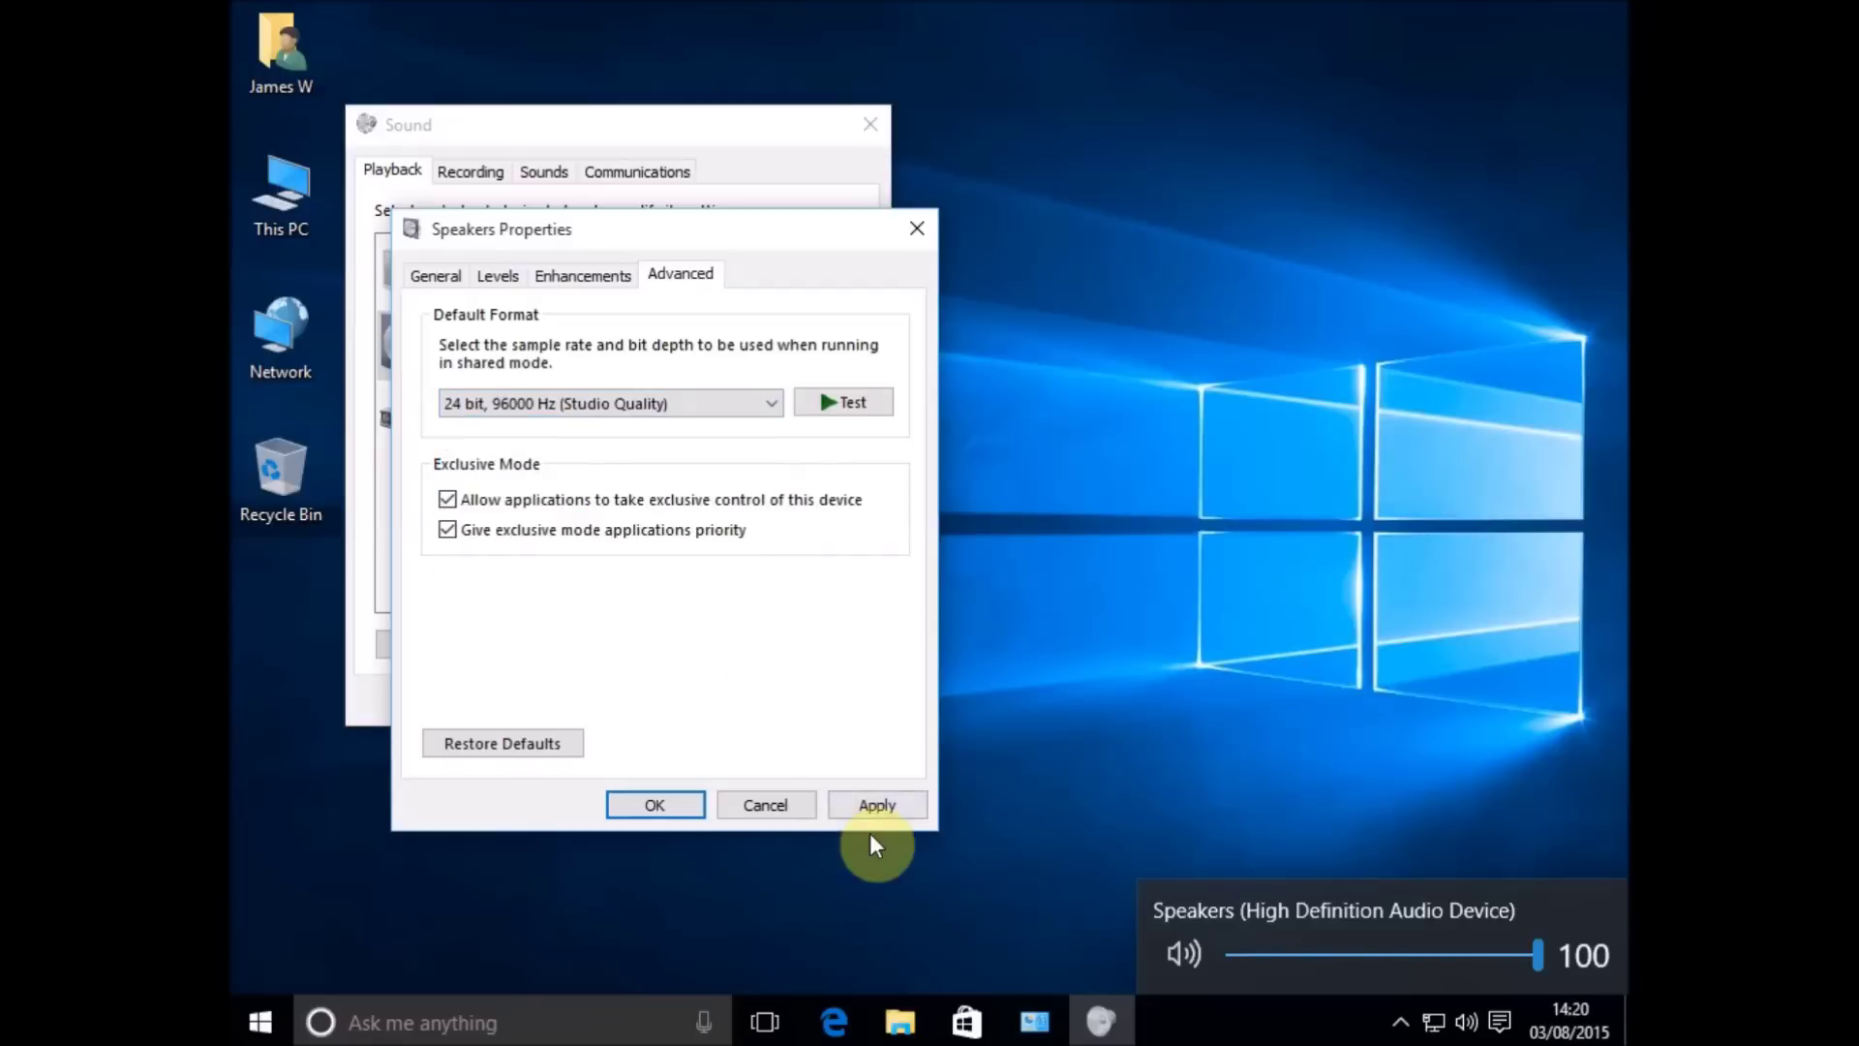
pyautogui.click(875, 805)
pyautogui.click(842, 405)
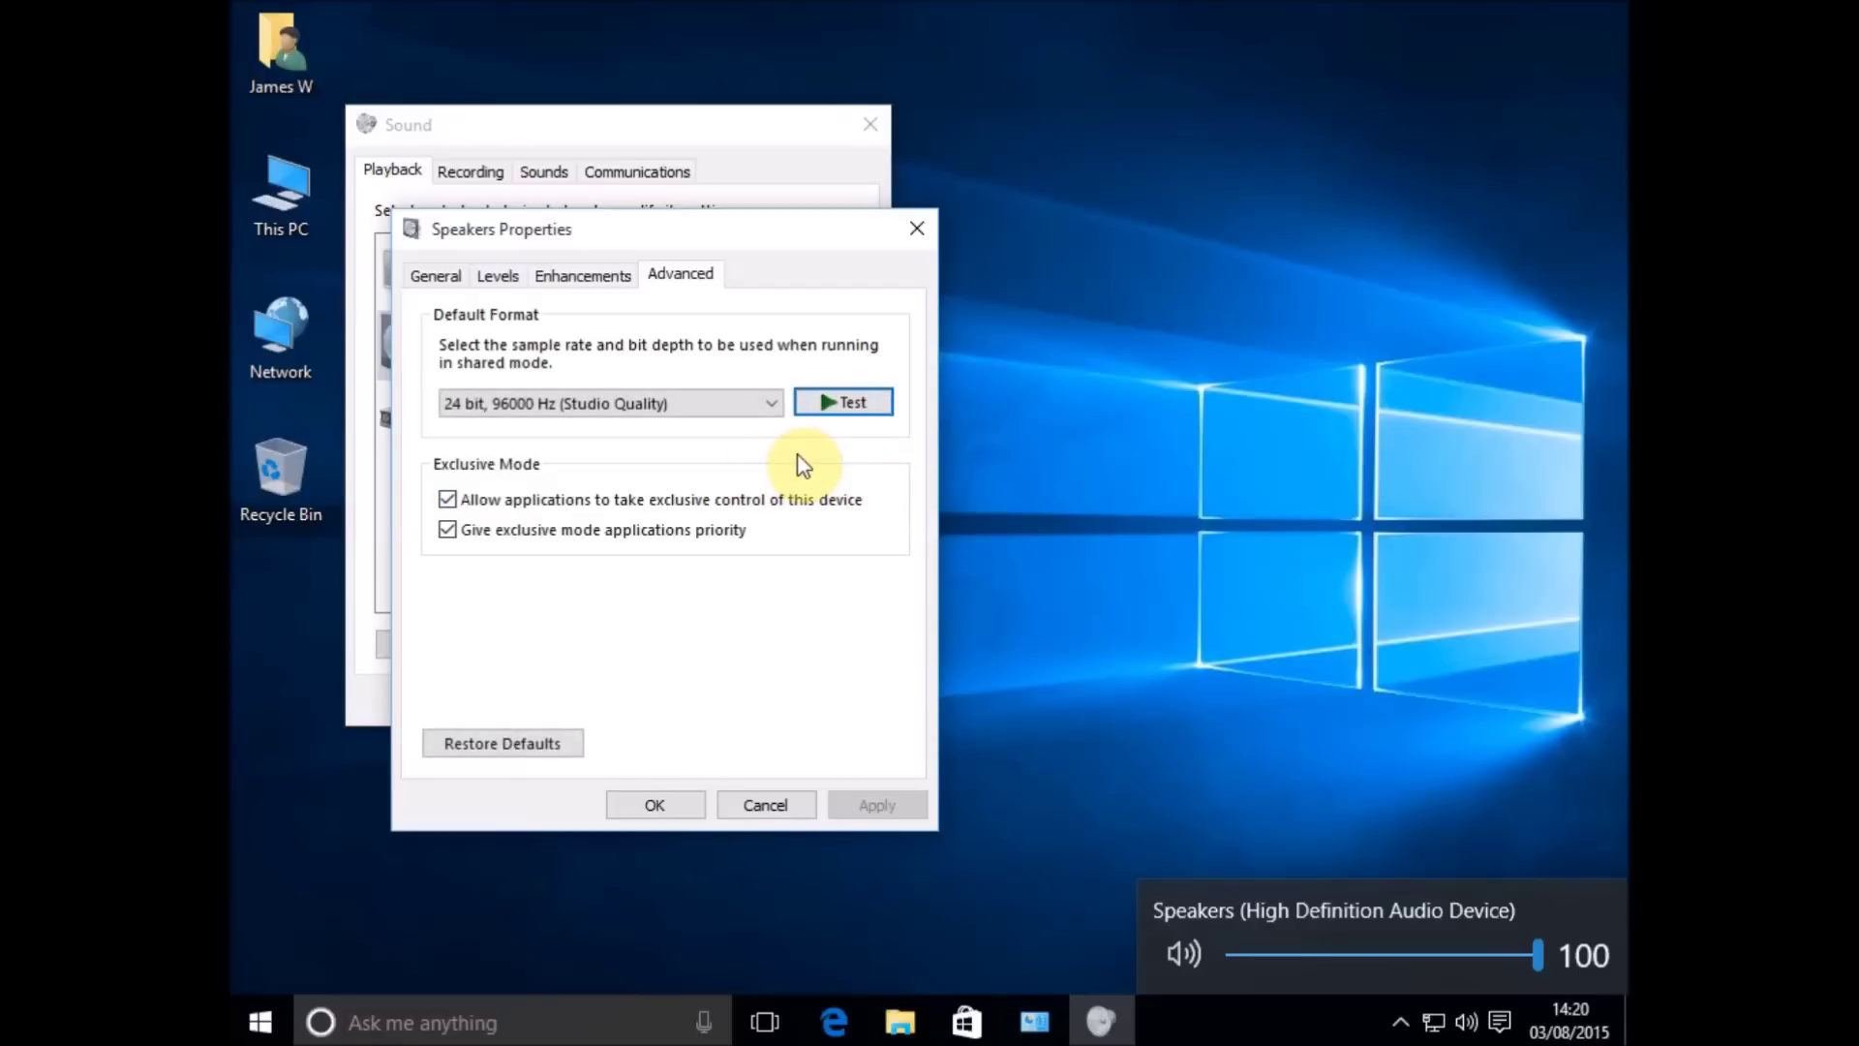
# Step: Save the speaker properties and run Speaker Setup as Stereo with front left/right full-range
pyautogui.click(656, 805)
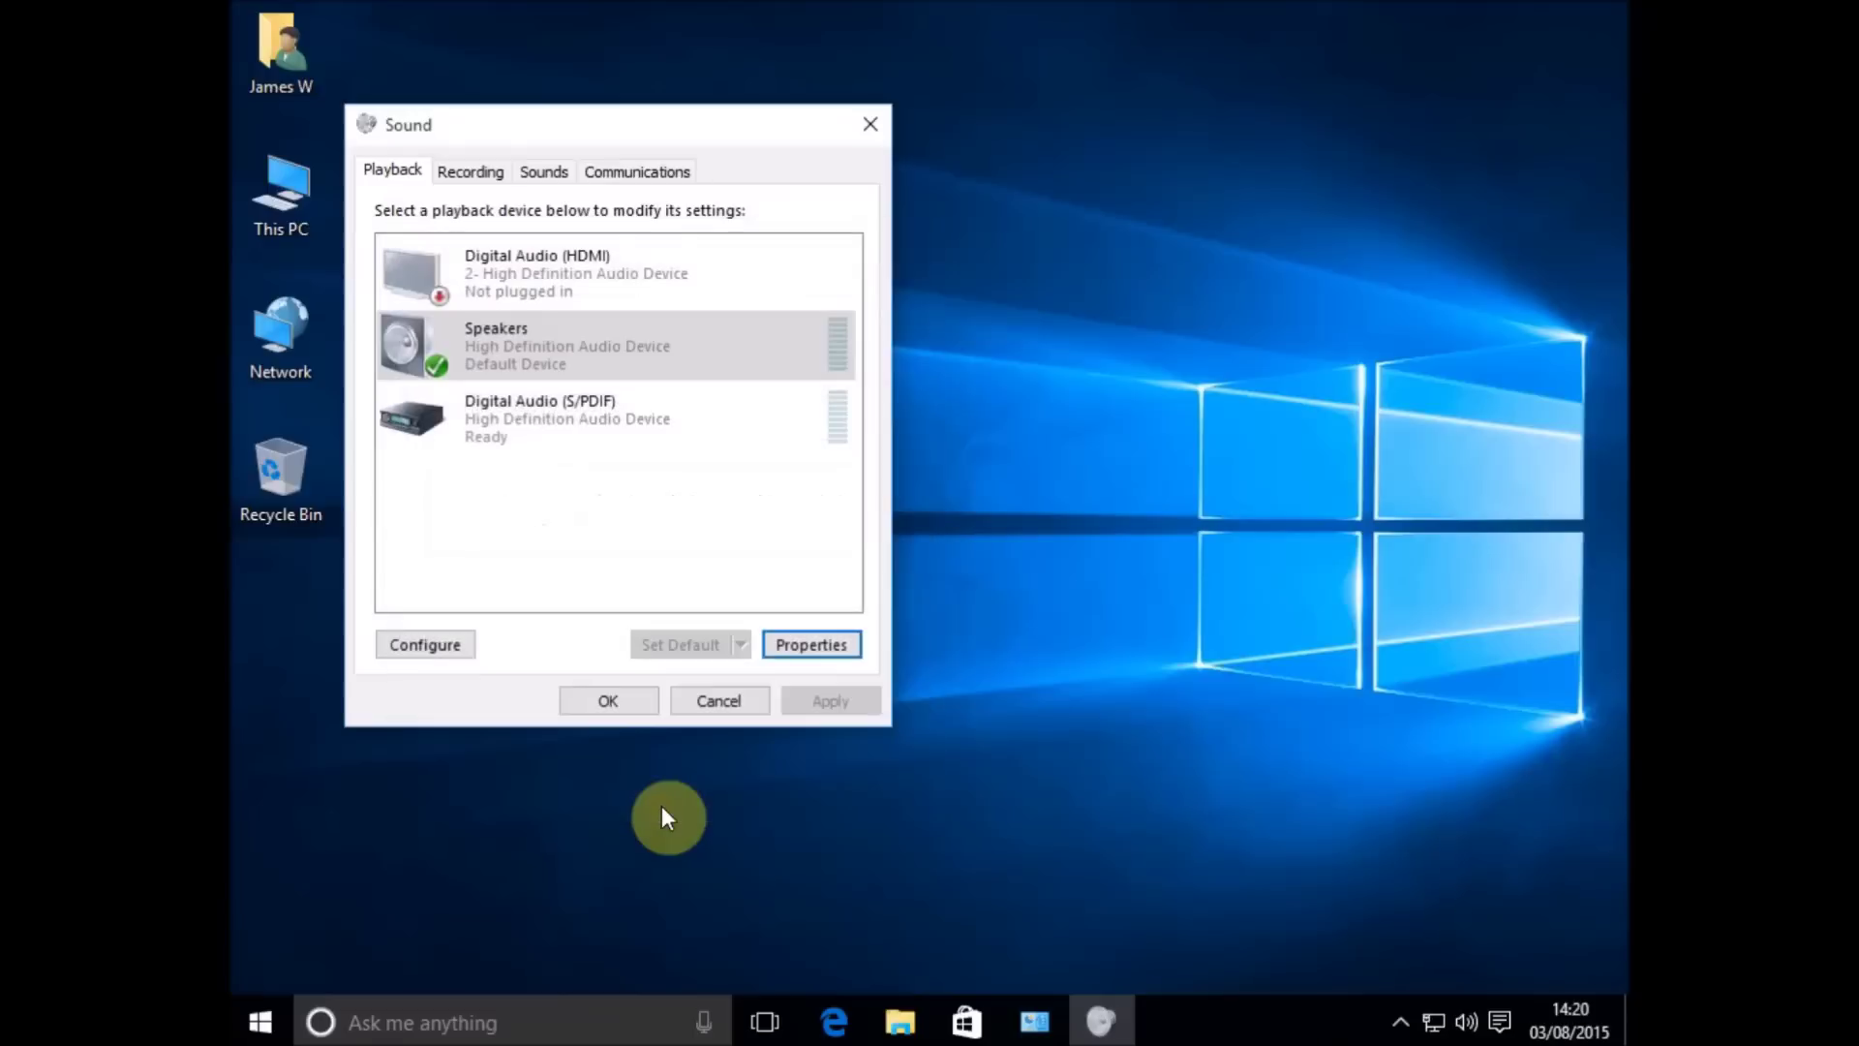
pyautogui.click(429, 647)
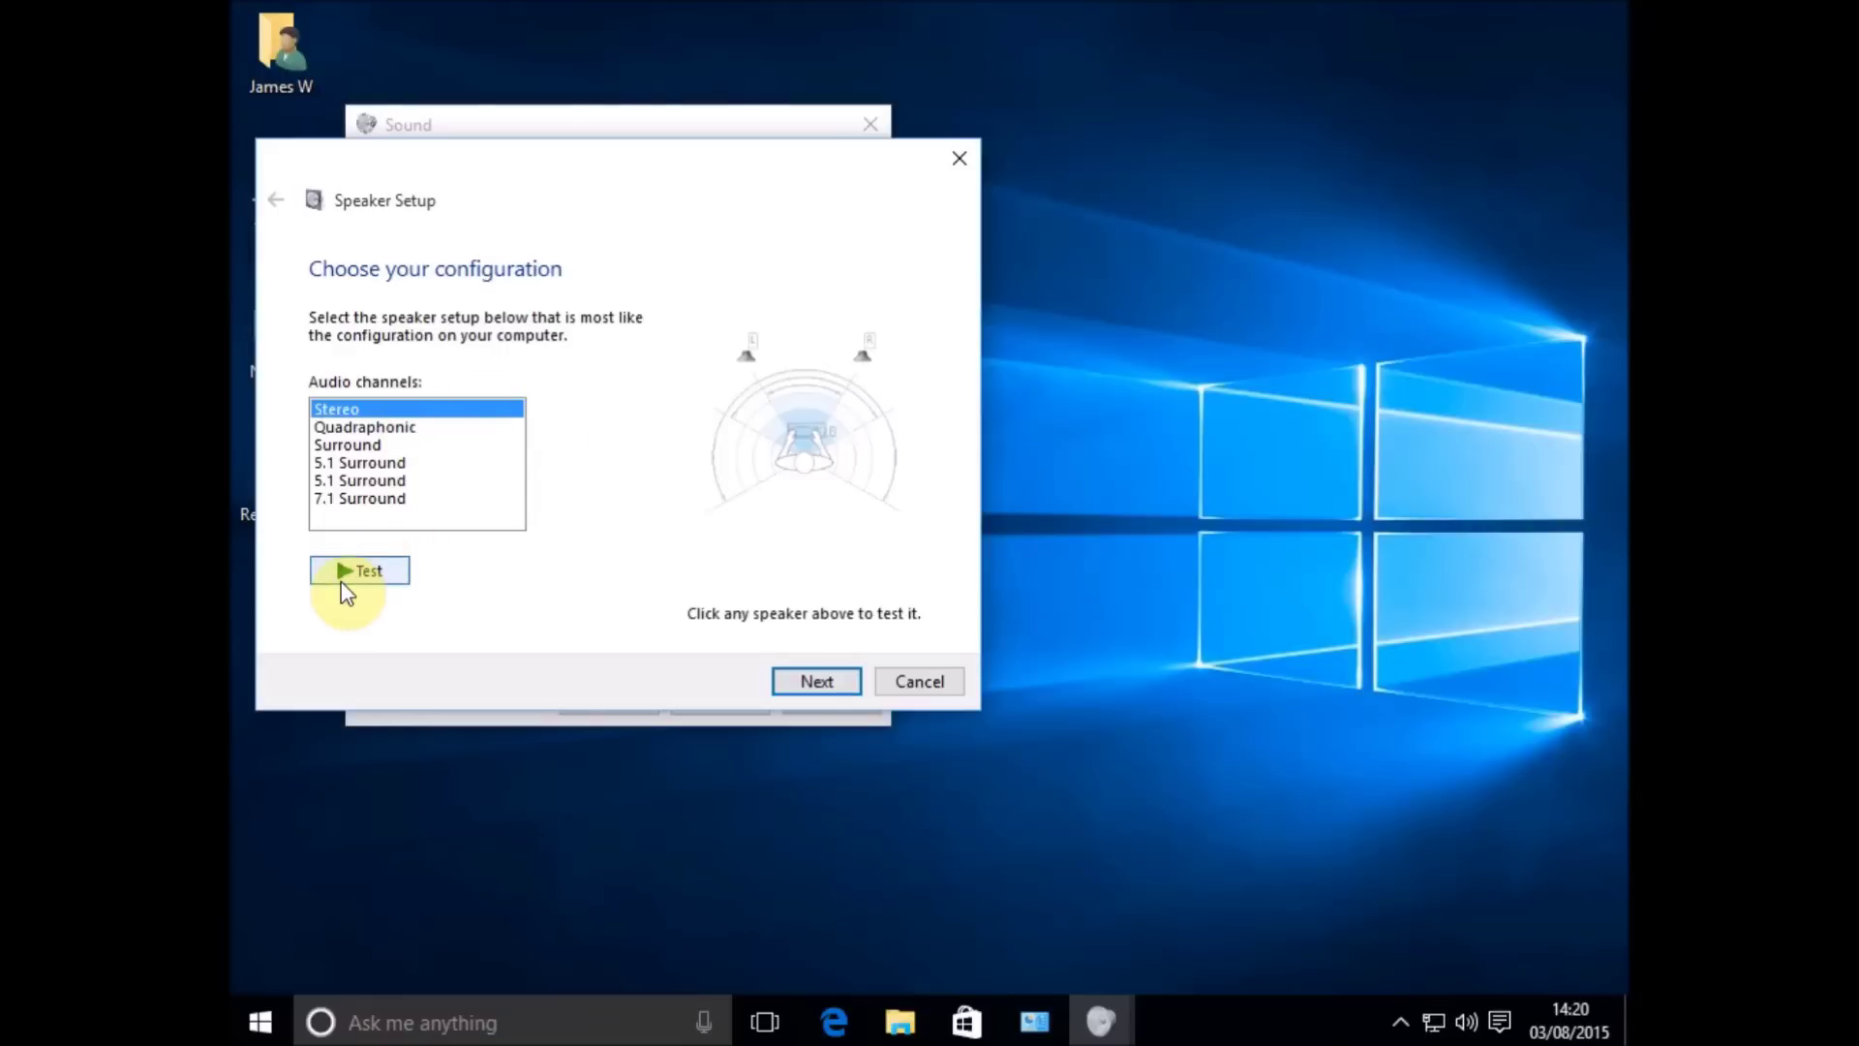
pyautogui.click(816, 682)
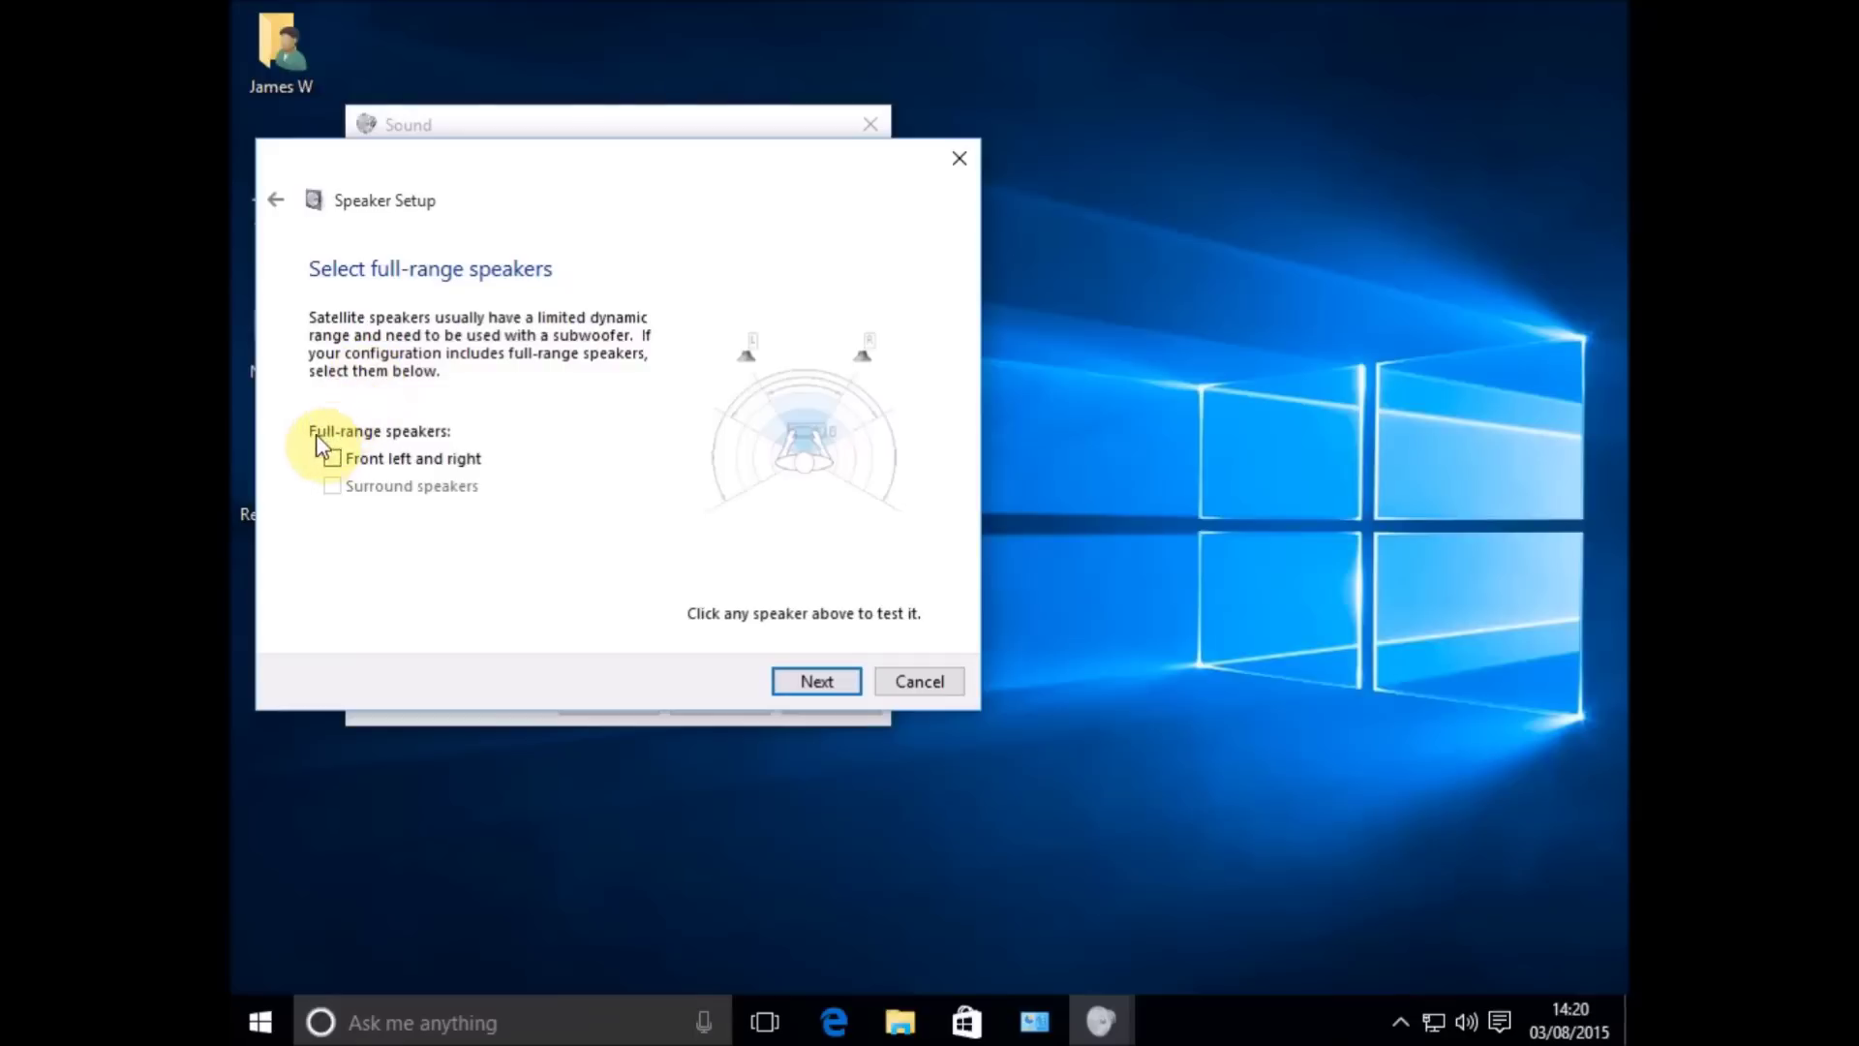
pyautogui.click(329, 461)
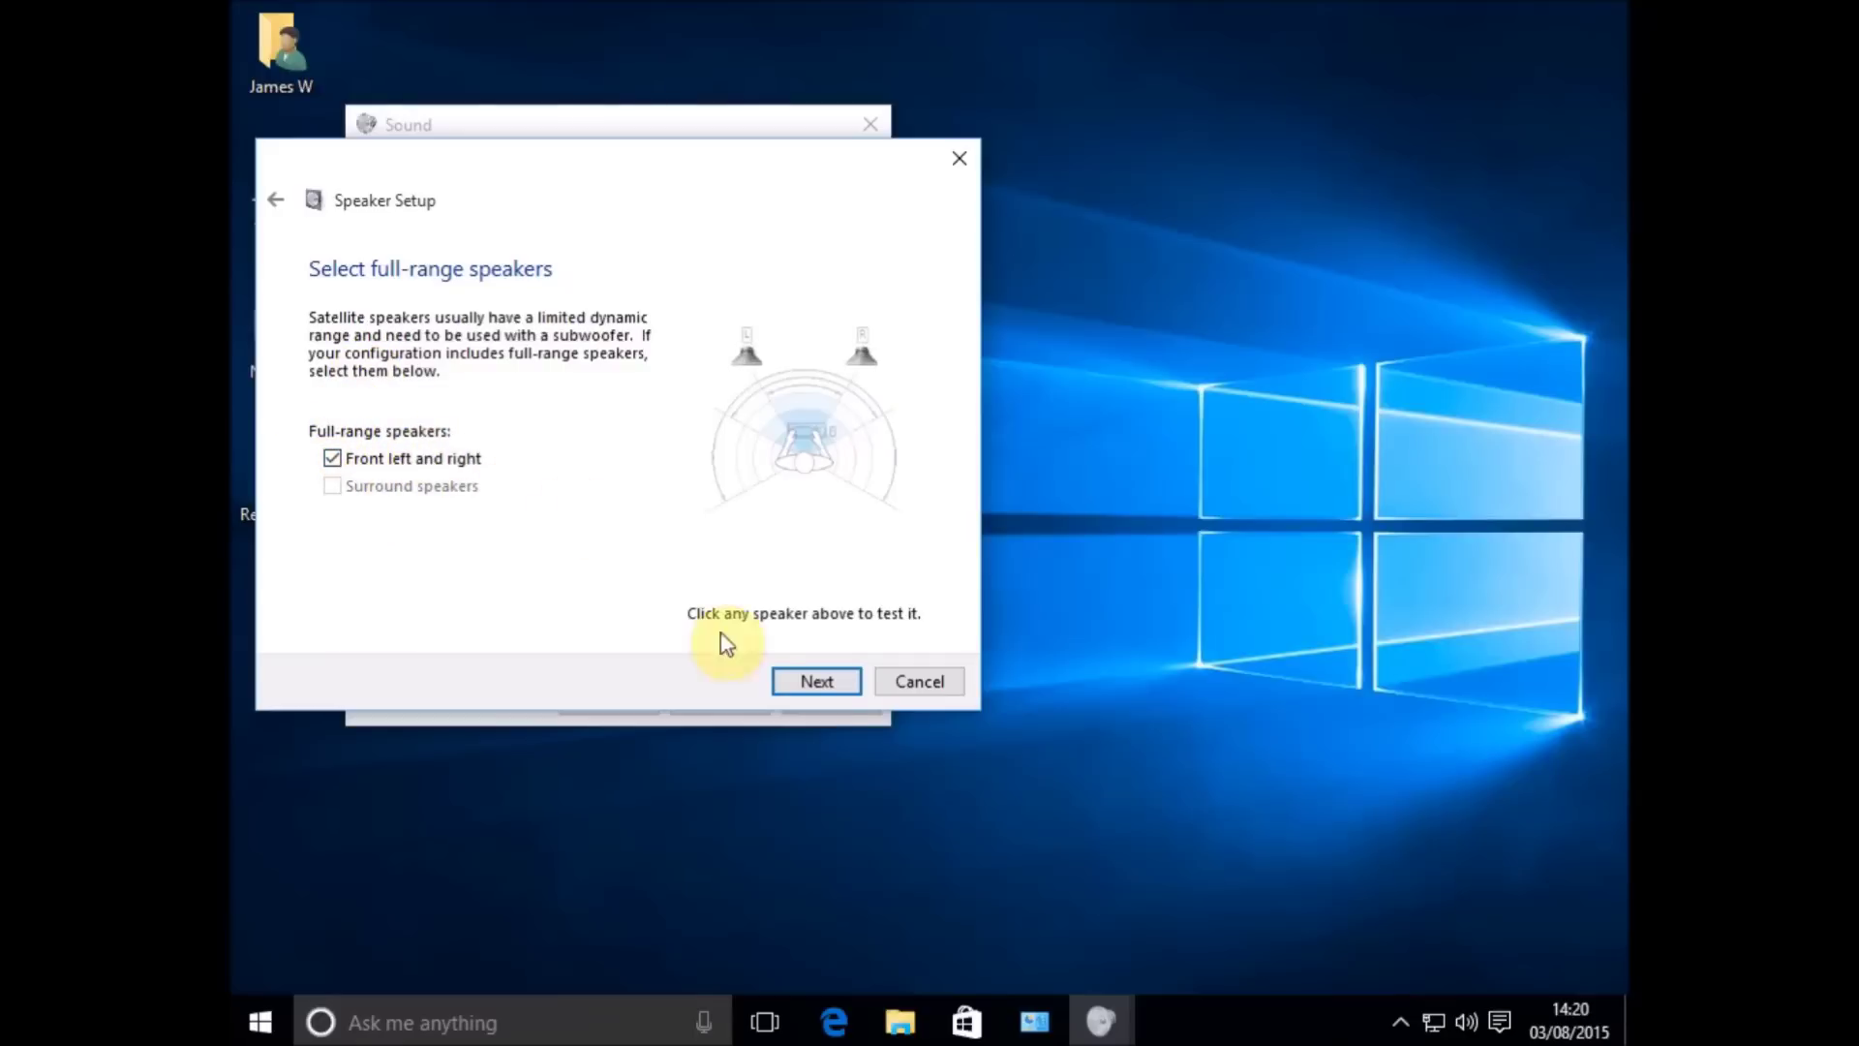
pyautogui.click(808, 683)
pyautogui.click(813, 682)
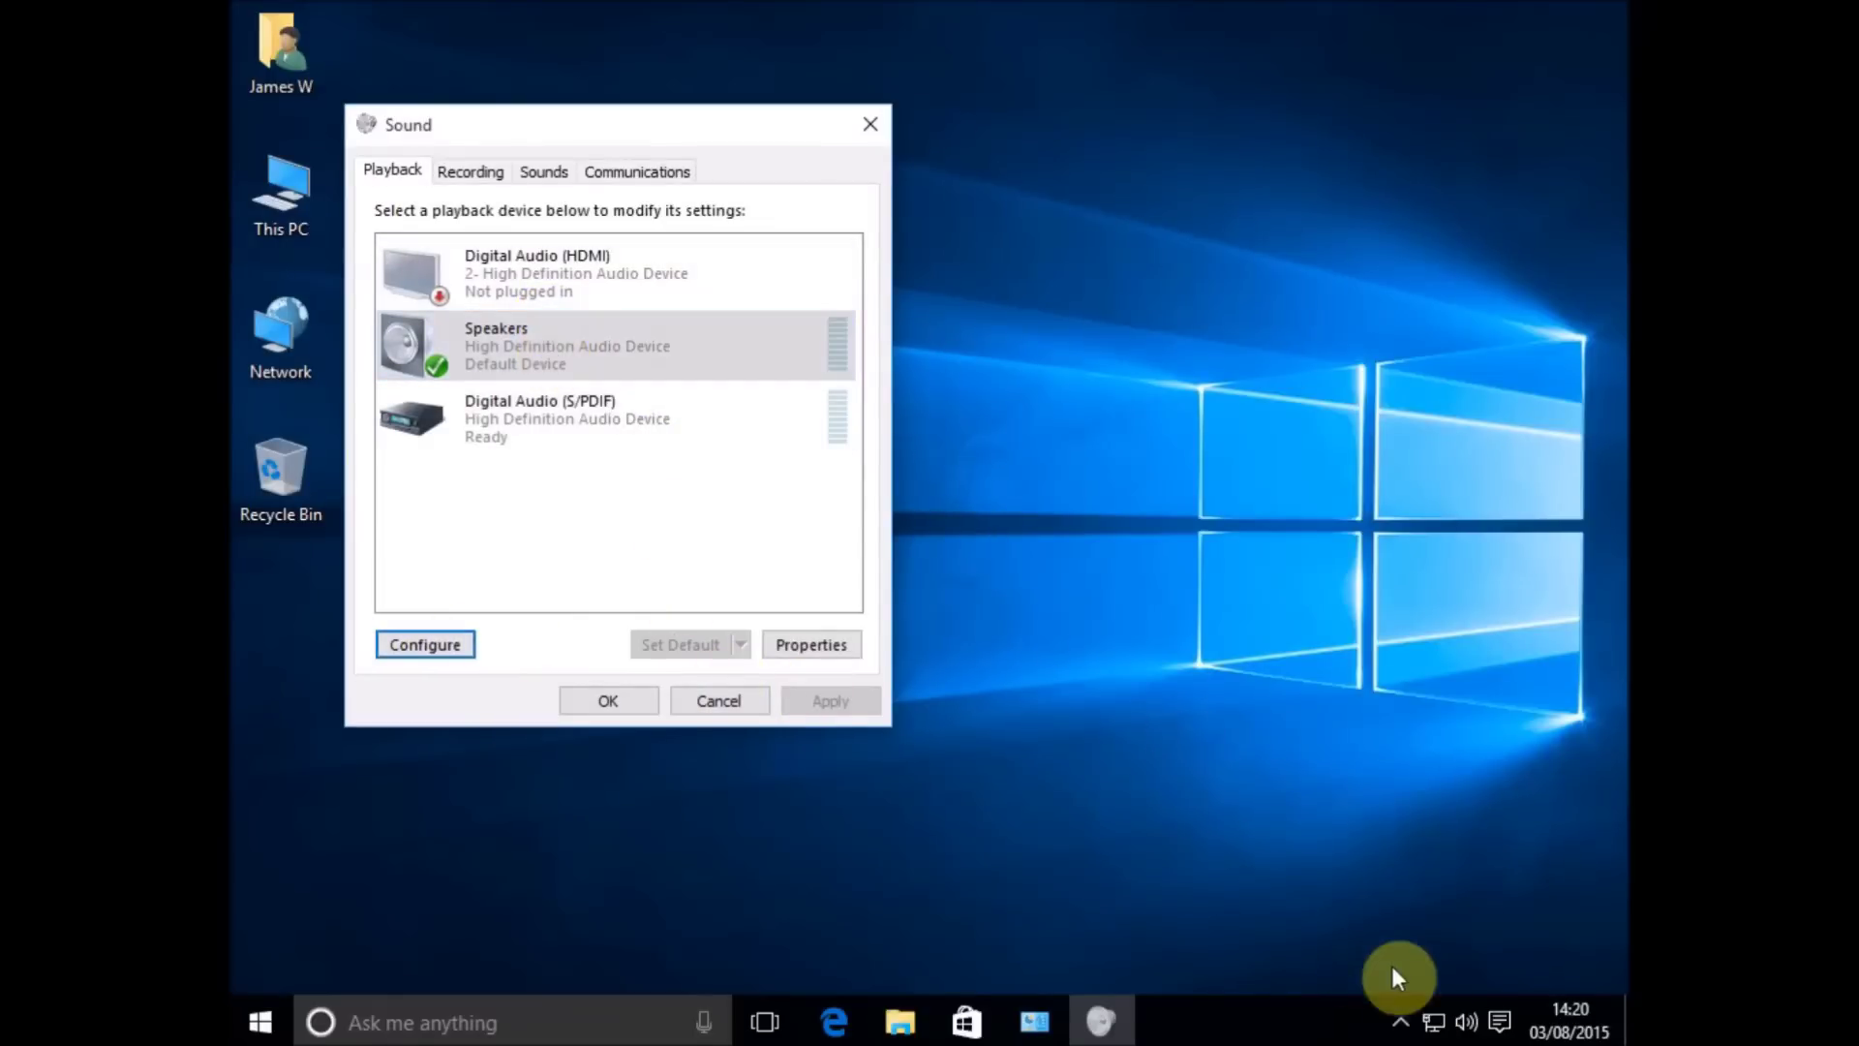
# Step: Confirm the volume stays at 100 and close the Sound dialog with OK
pyautogui.click(1467, 1018)
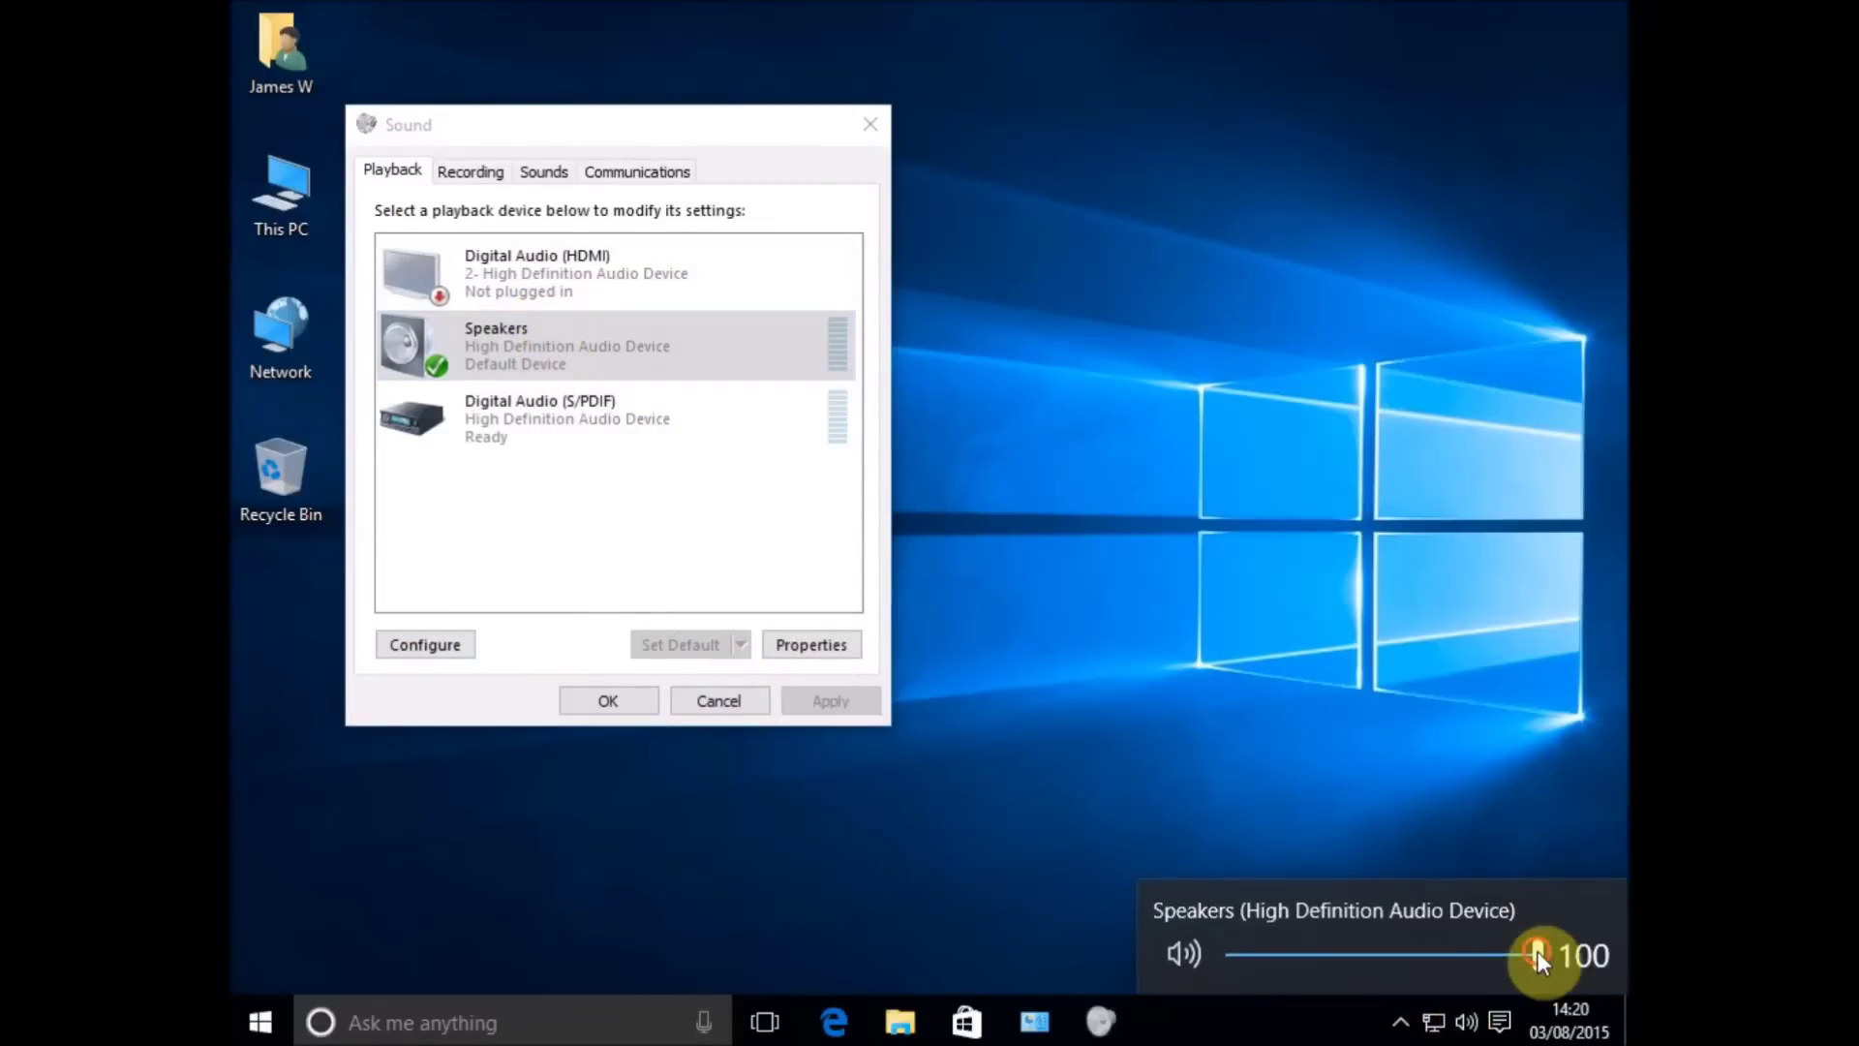
pyautogui.moveTo(1537, 951)
pyautogui.mouseDown()
pyautogui.moveTo(1507, 959)
pyautogui.moveTo(1553, 959)
pyautogui.mouseUp()
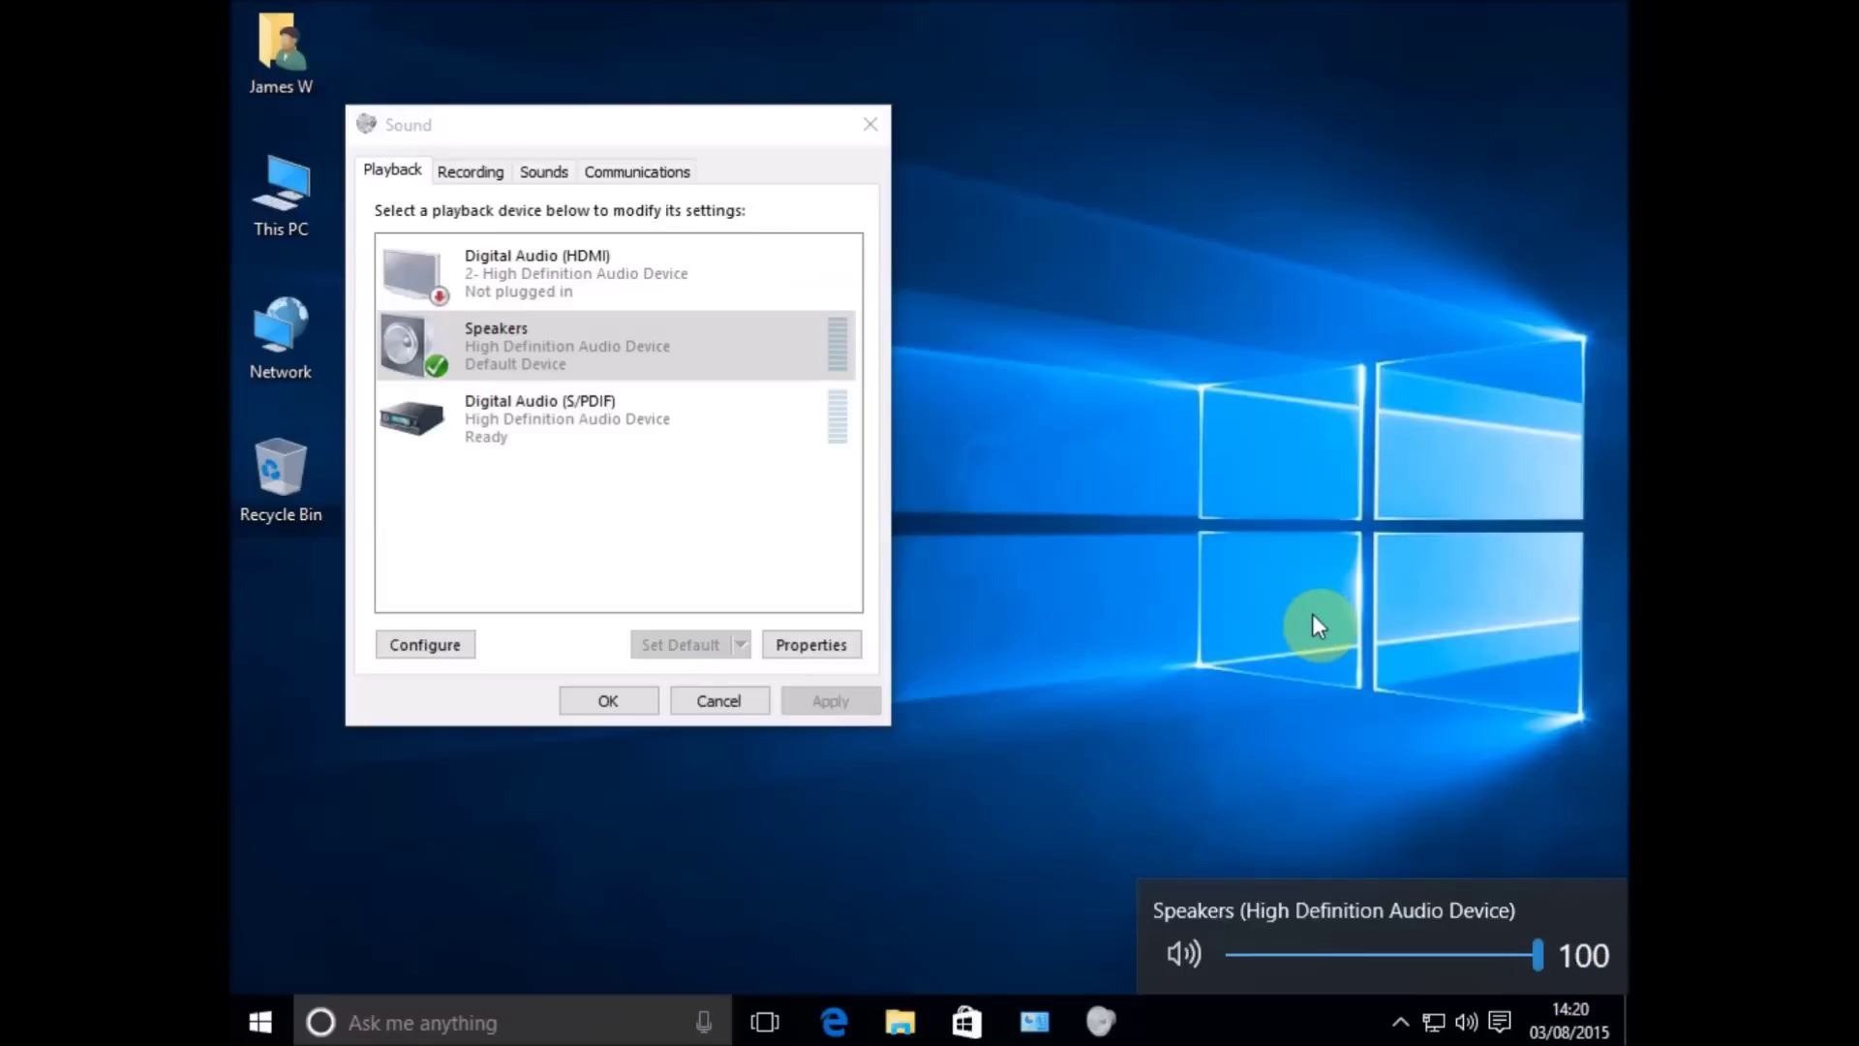
pyautogui.click(610, 701)
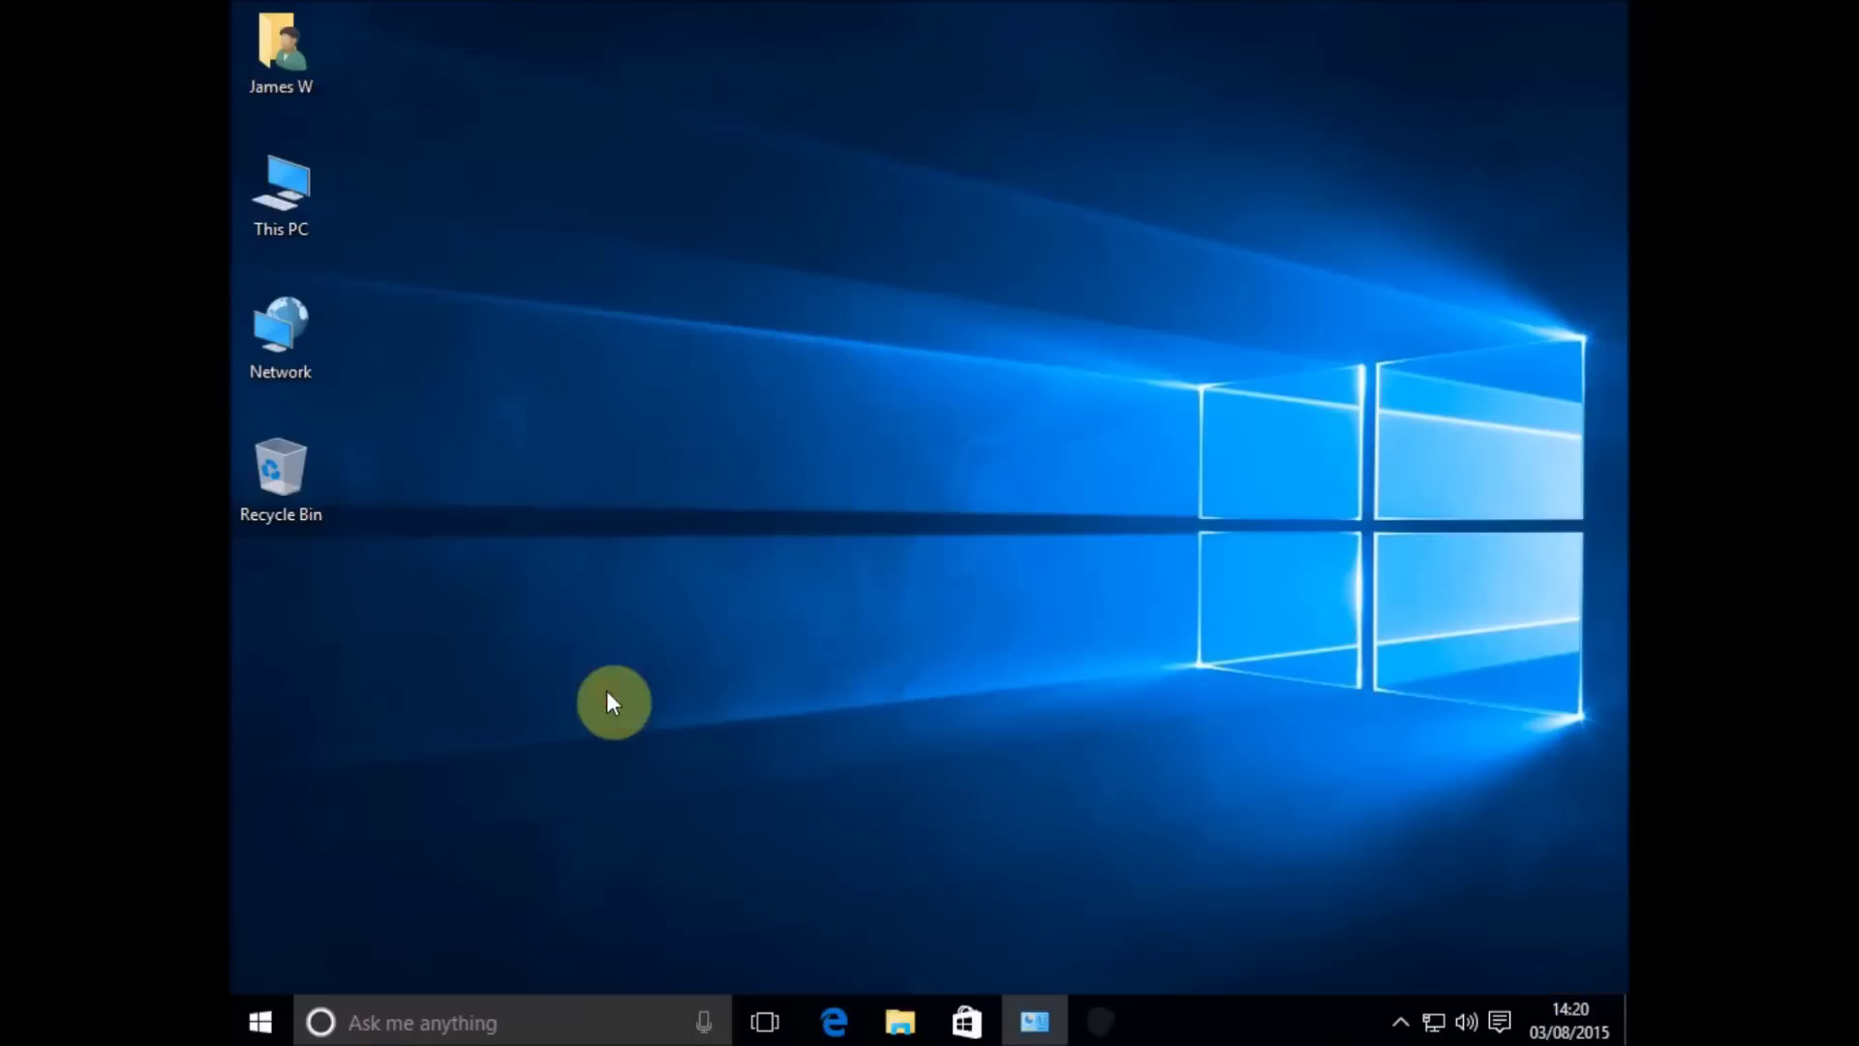
pyautogui.click(1468, 1030)
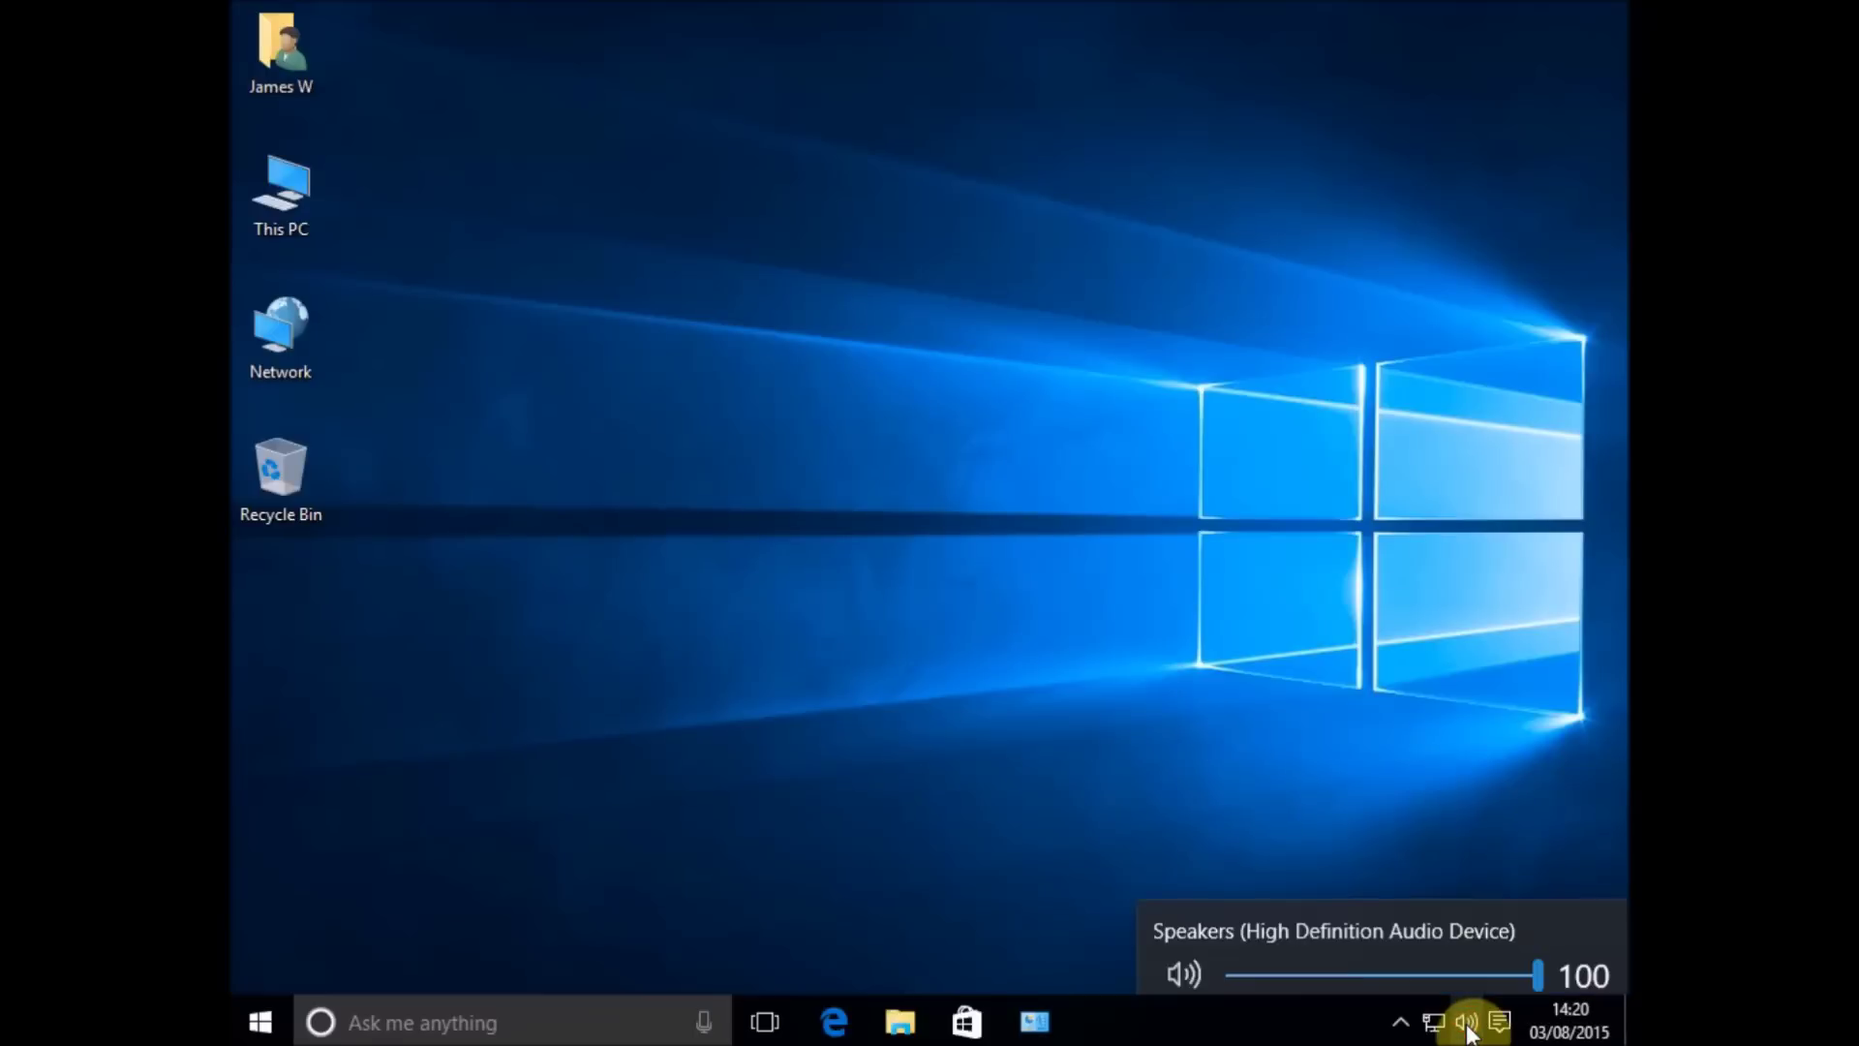